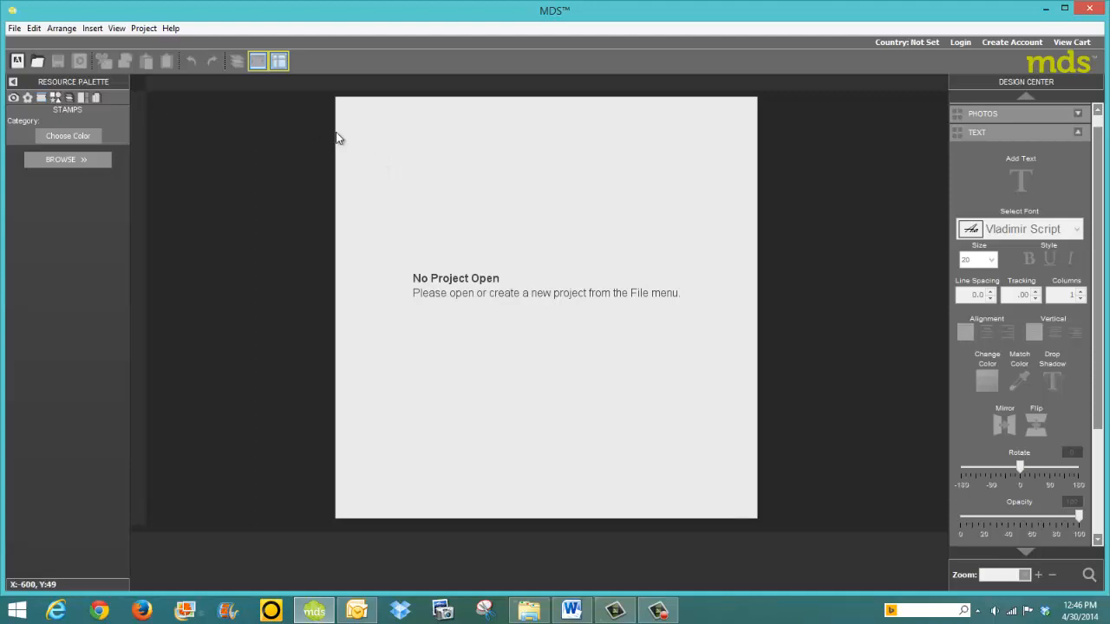
Create a blank 5" x 3½" landscape postcard project without a designer template and name it "emboss resist"
click(17, 61)
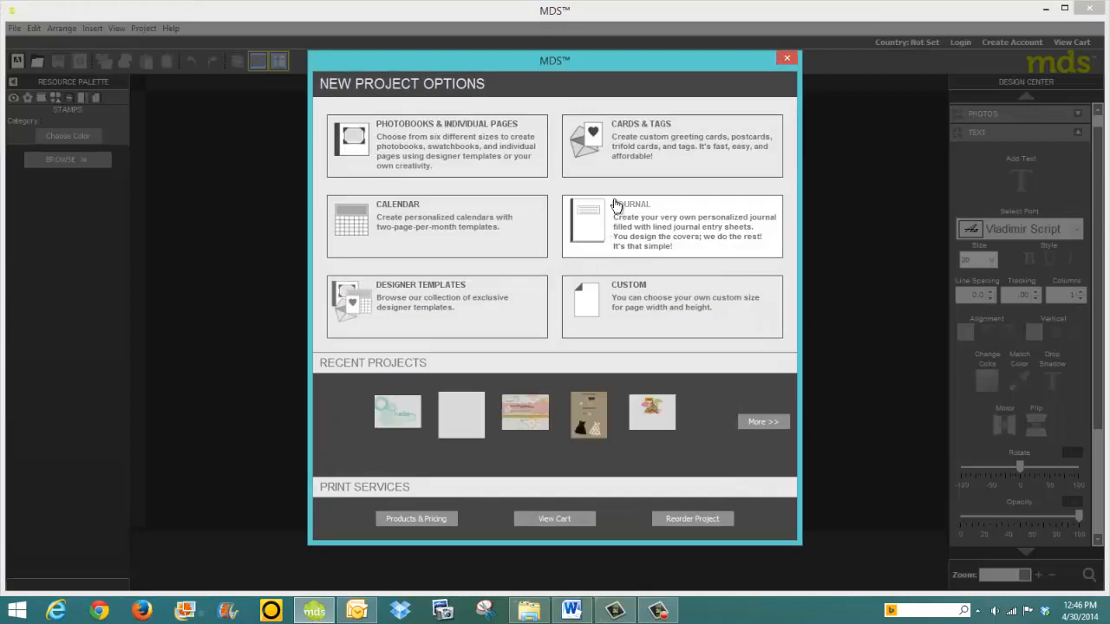
click(626, 156)
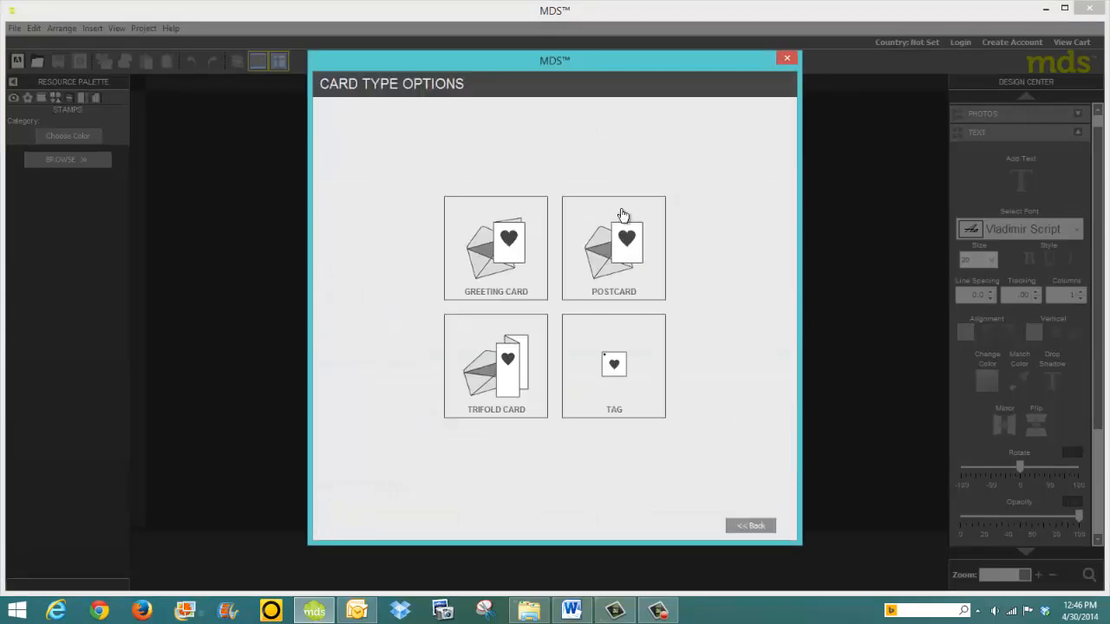
click(629, 254)
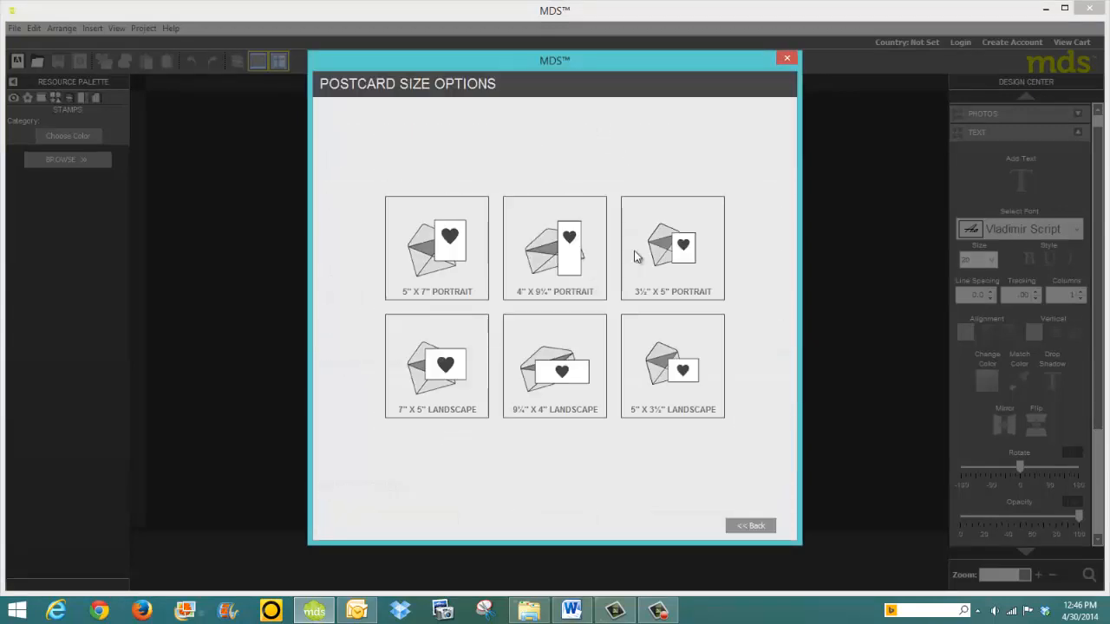
click(682, 373)
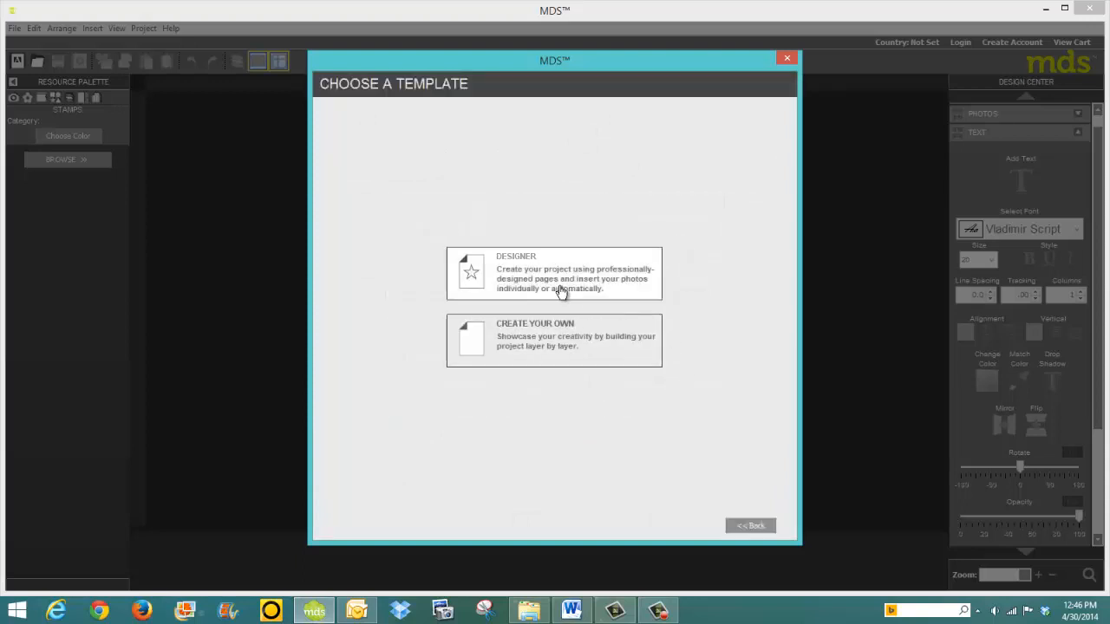
click(567, 337)
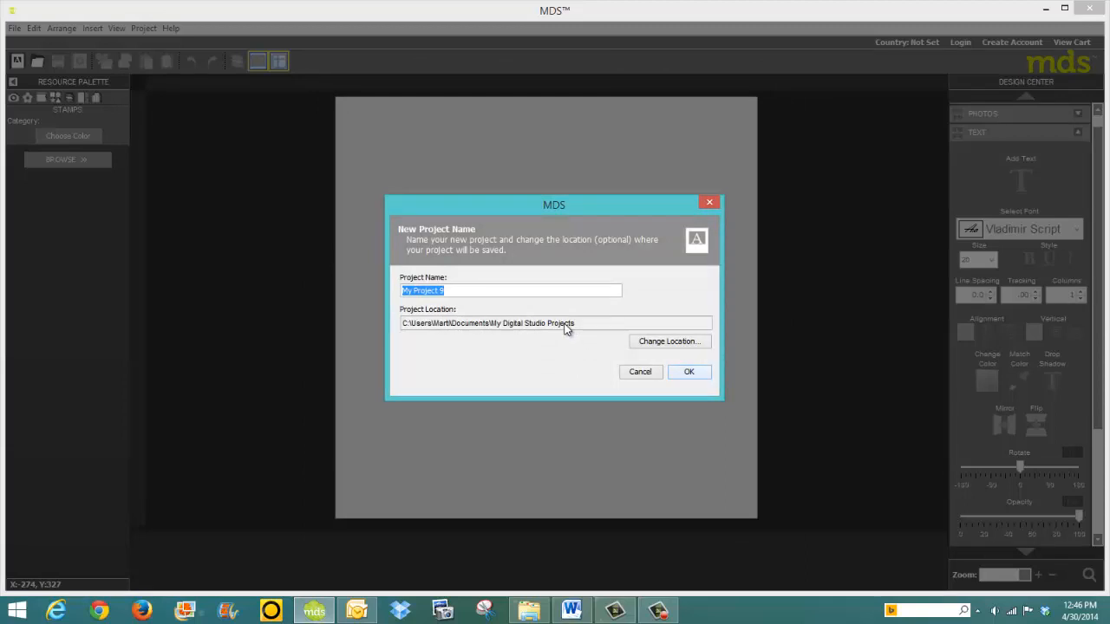
text(emboss resist)
key(Return)
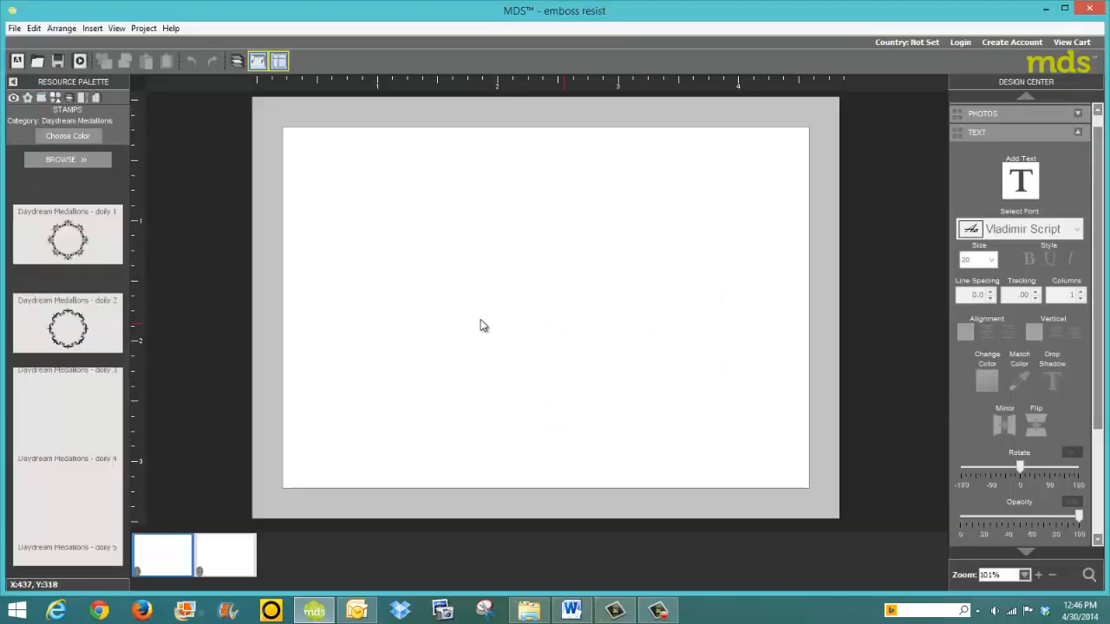
Load the Daydream Medallions category from the stamp library
click(69, 160)
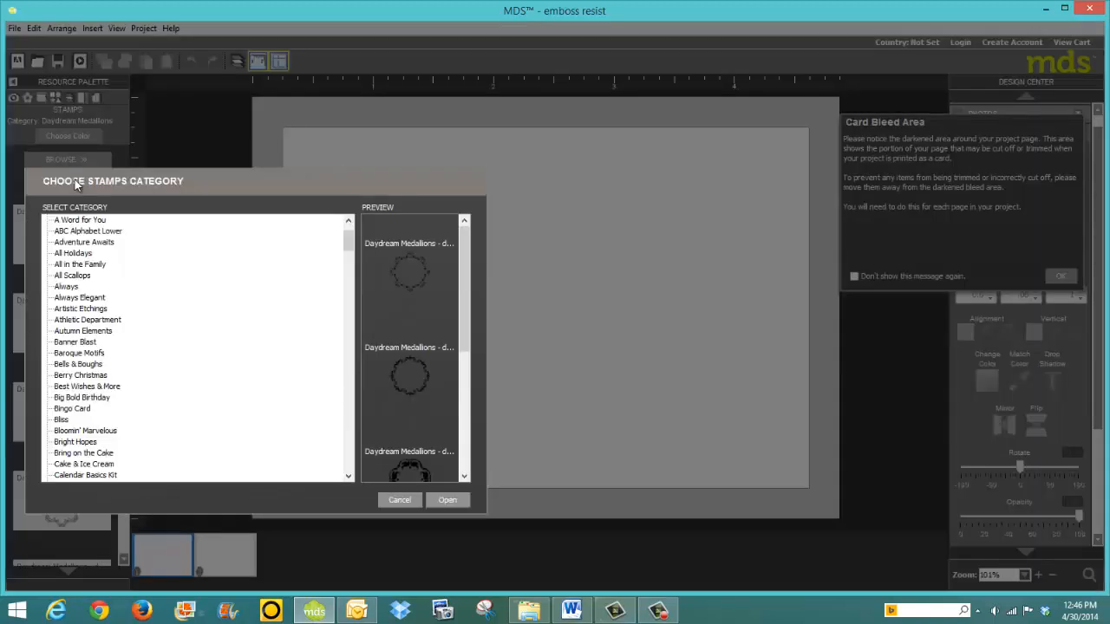
drag(348, 249, 347, 272)
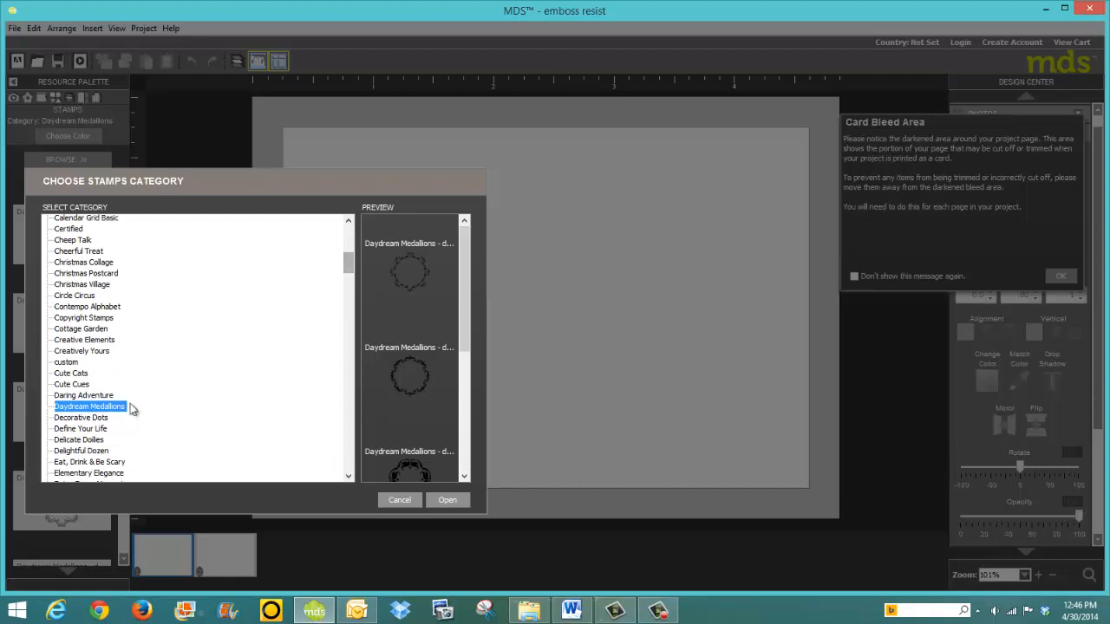
click(449, 501)
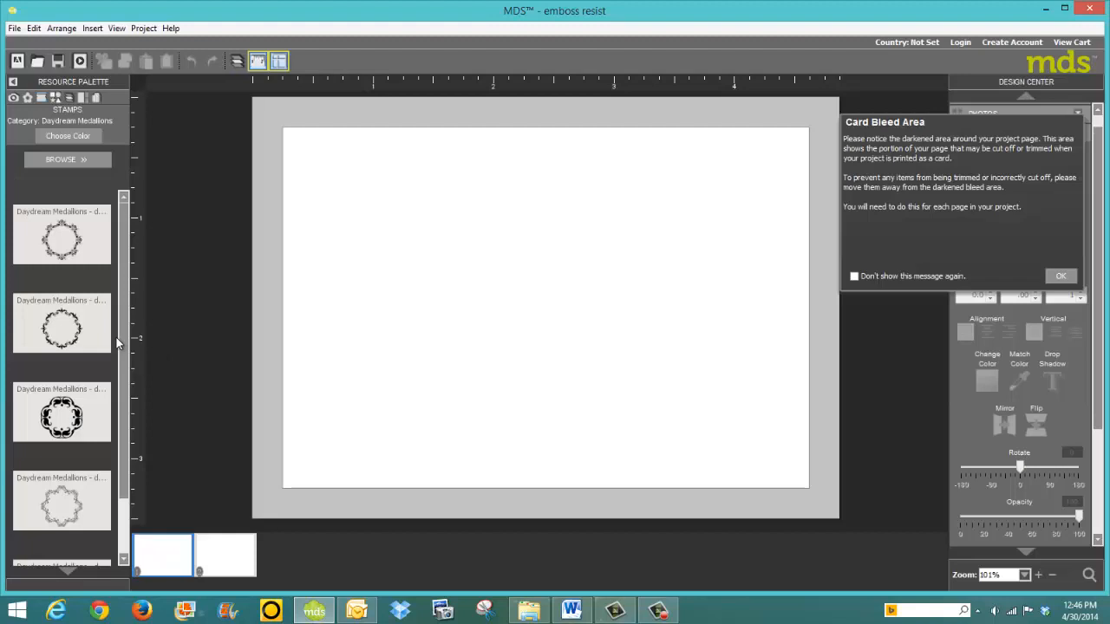
Place the Daydream Medallions doily 1 stamp on the page and set its width to 2 inches
click(79, 247)
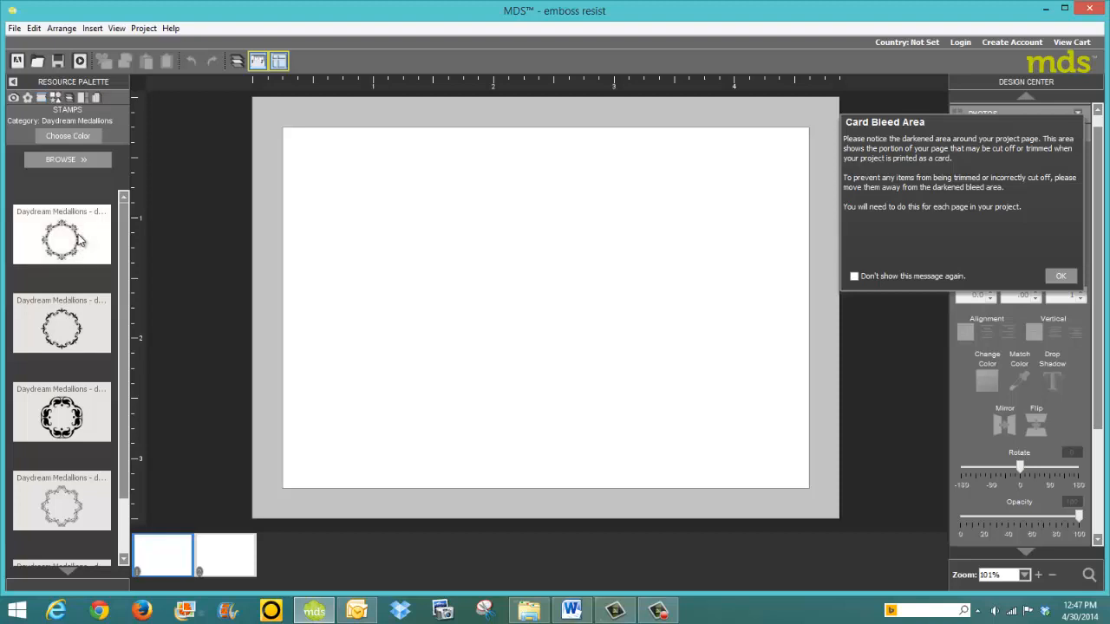
click(335, 236)
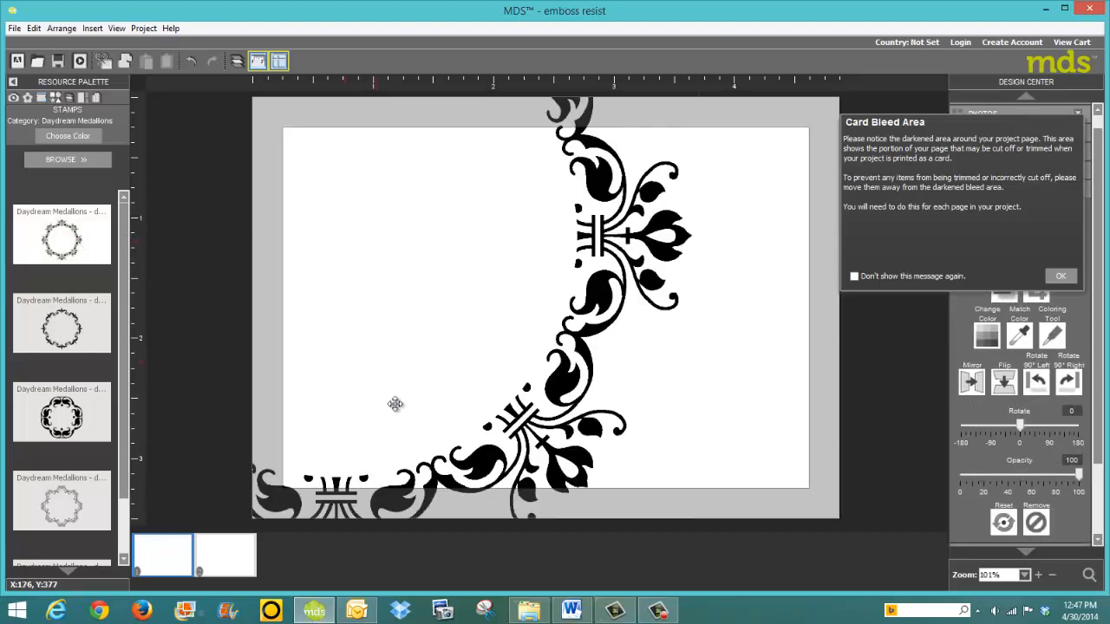
right_click(652, 241)
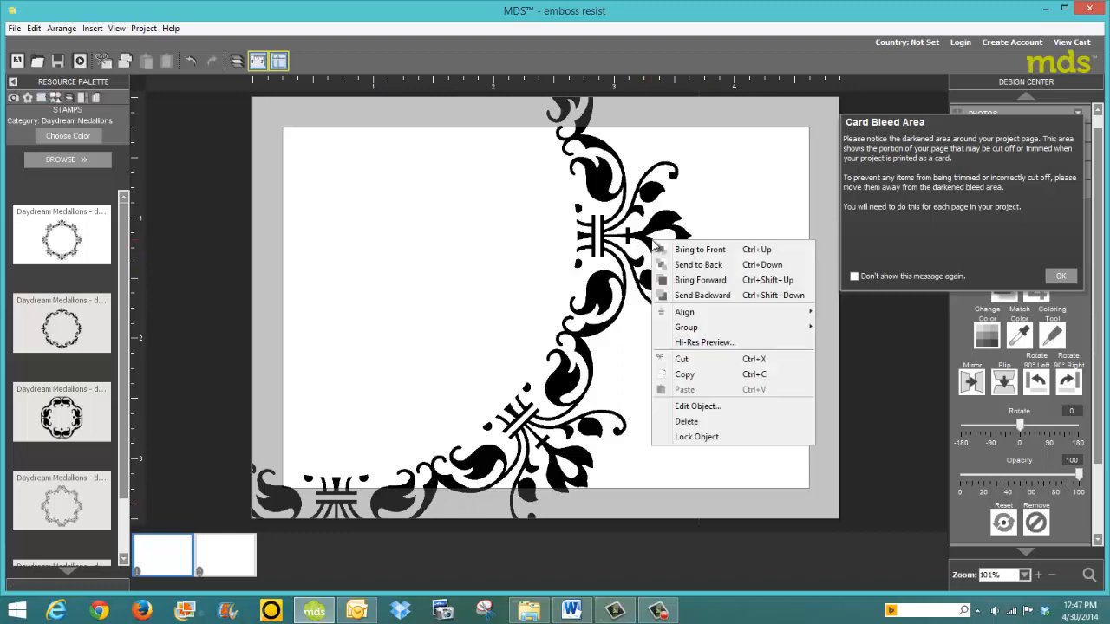
click(691, 406)
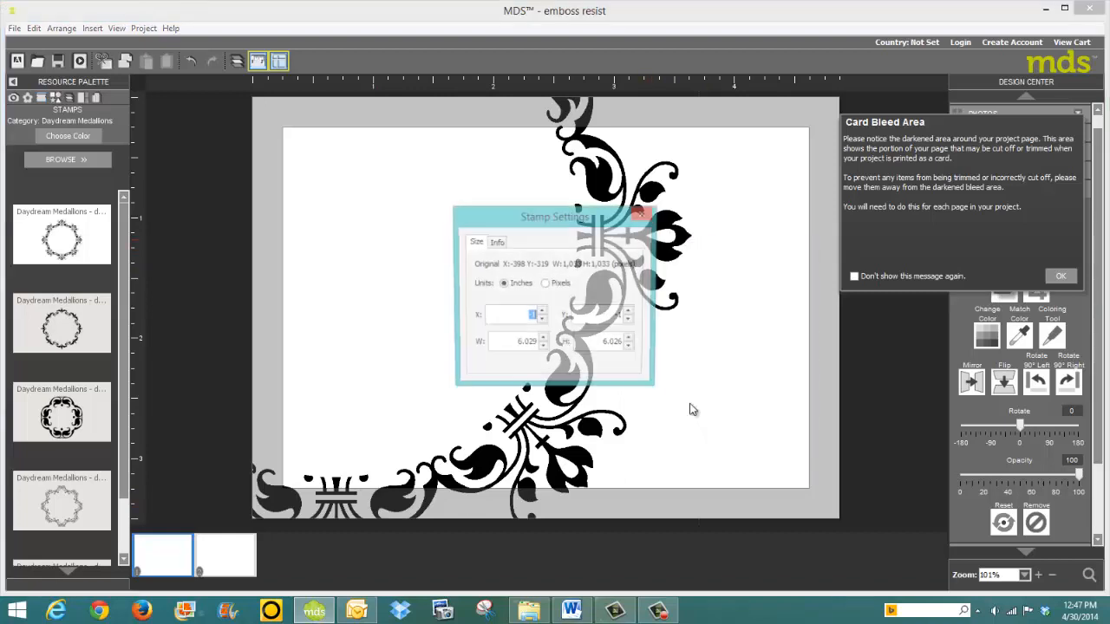
drag(513, 344, 542, 343)
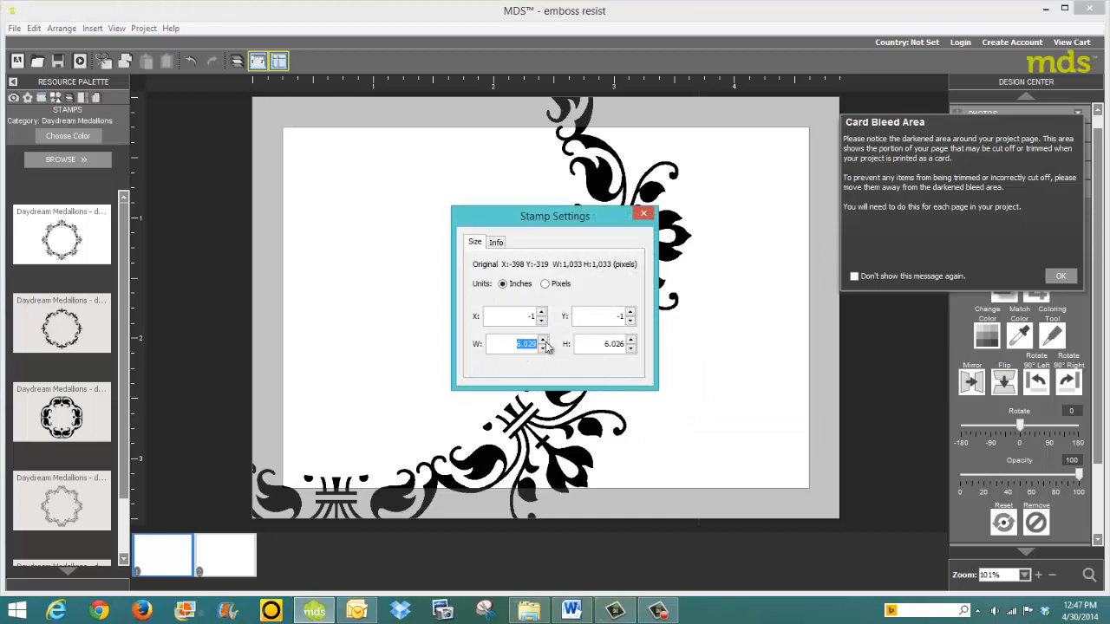
text(2)
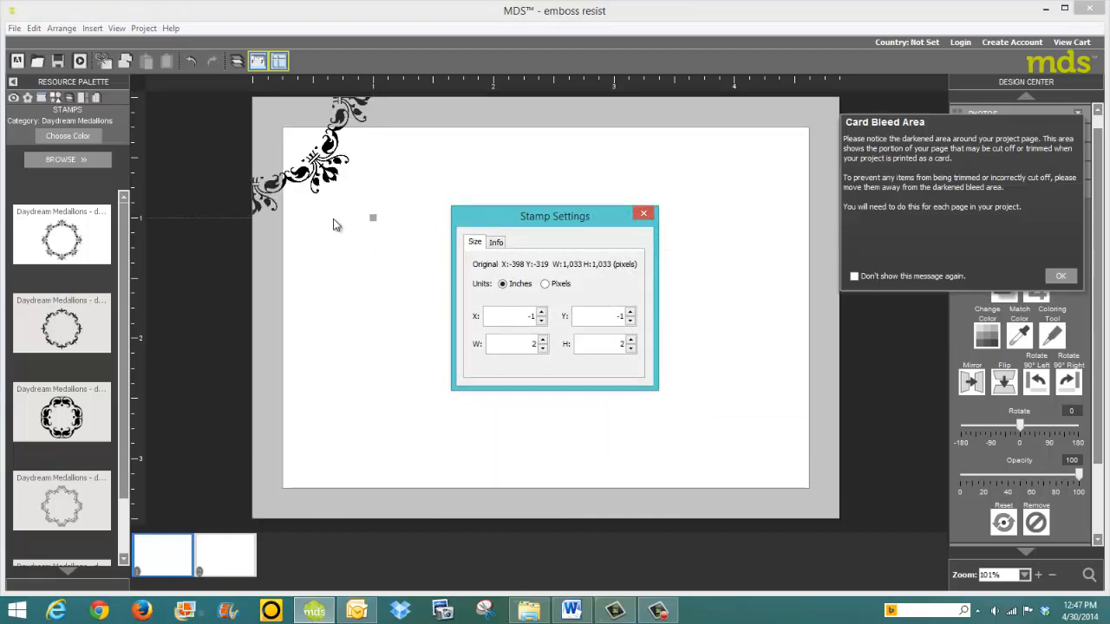
click(643, 214)
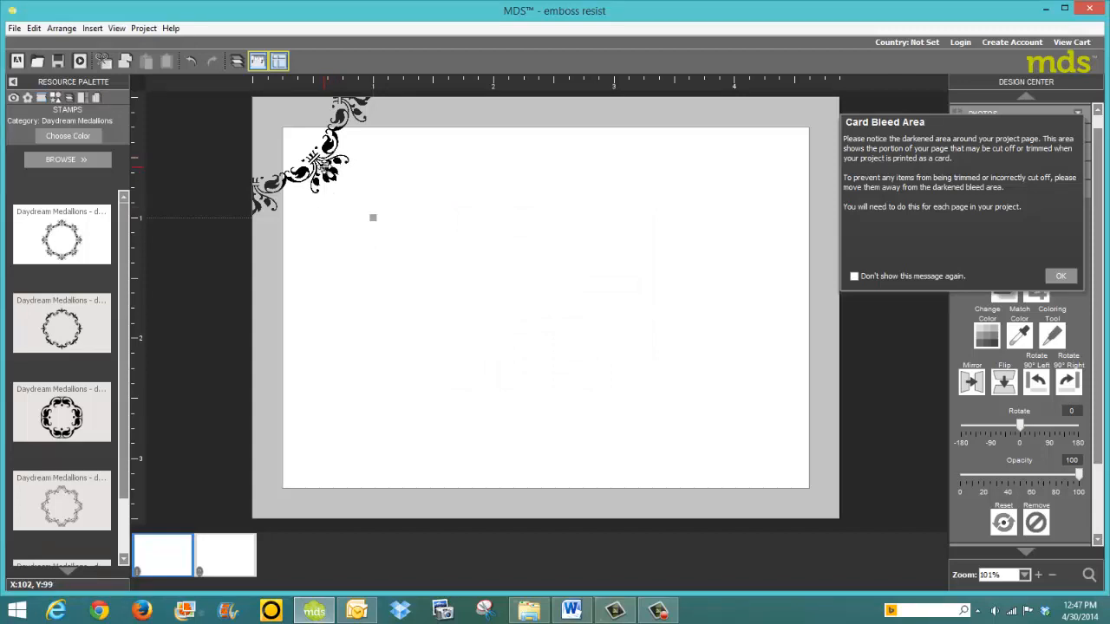
Bring the doily 1 medallion fully onto the page, shrink it proportionally, and position it in the page's upper-left area
drag(325, 167, 646, 364)
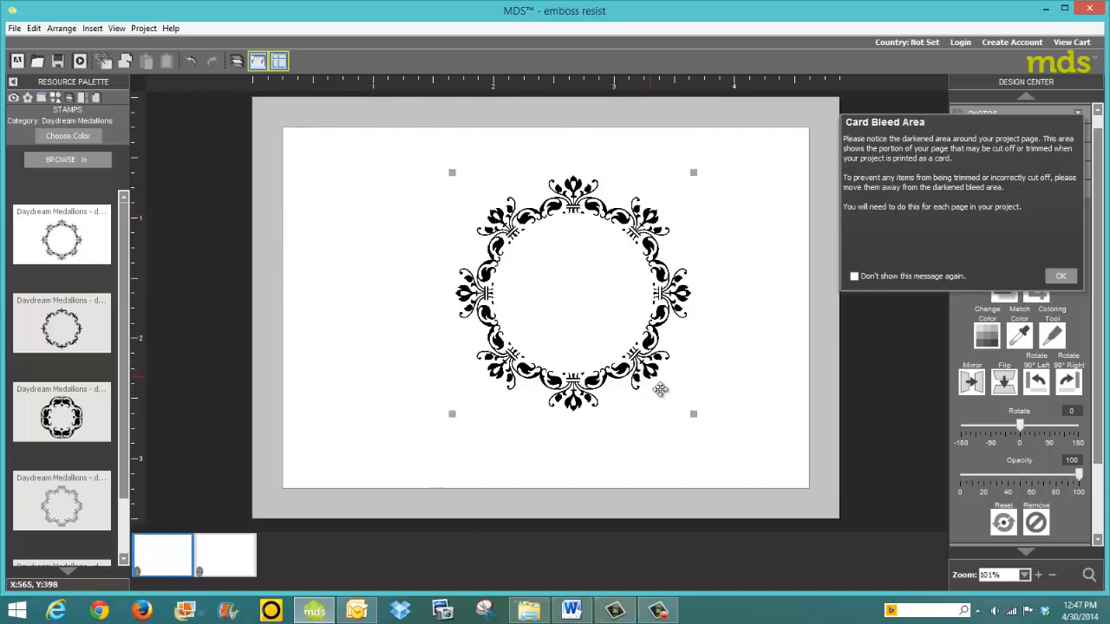
drag(691, 414, 619, 339)
drag(567, 218, 449, 202)
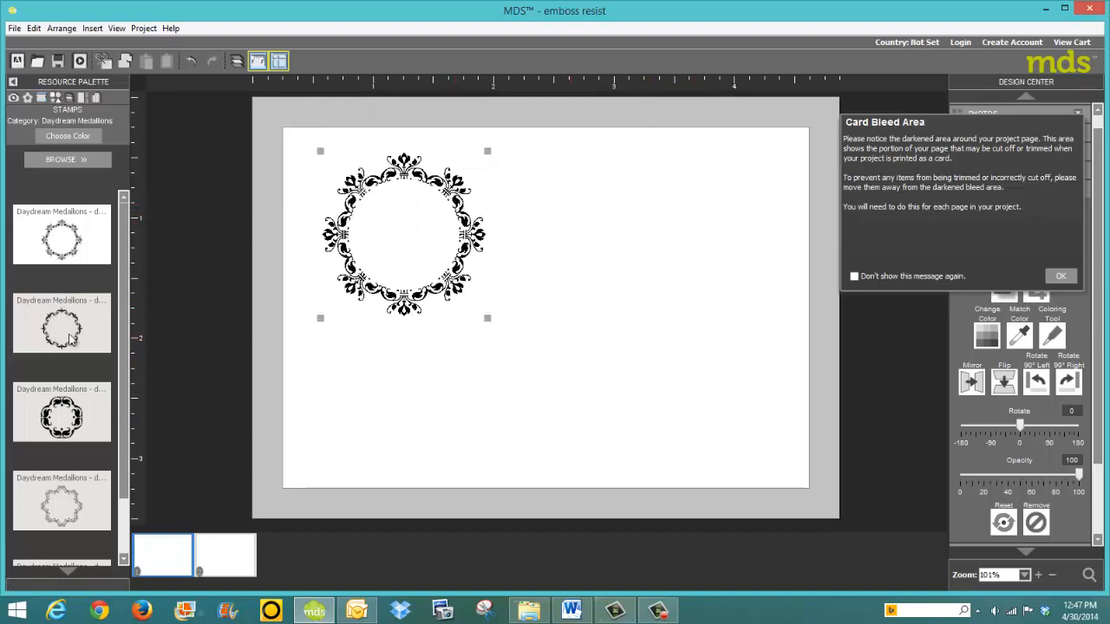
Add the Daydream Medallions doily 2 stamp to the page and set its width to 3 inches
drag(72, 339, 661, 325)
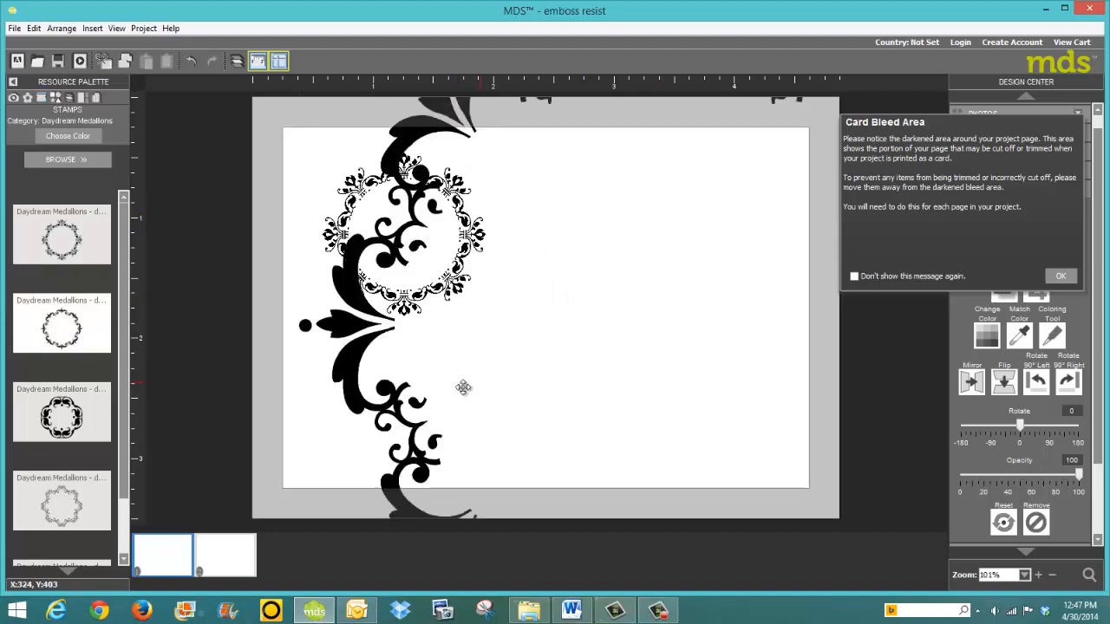
right_click(391, 411)
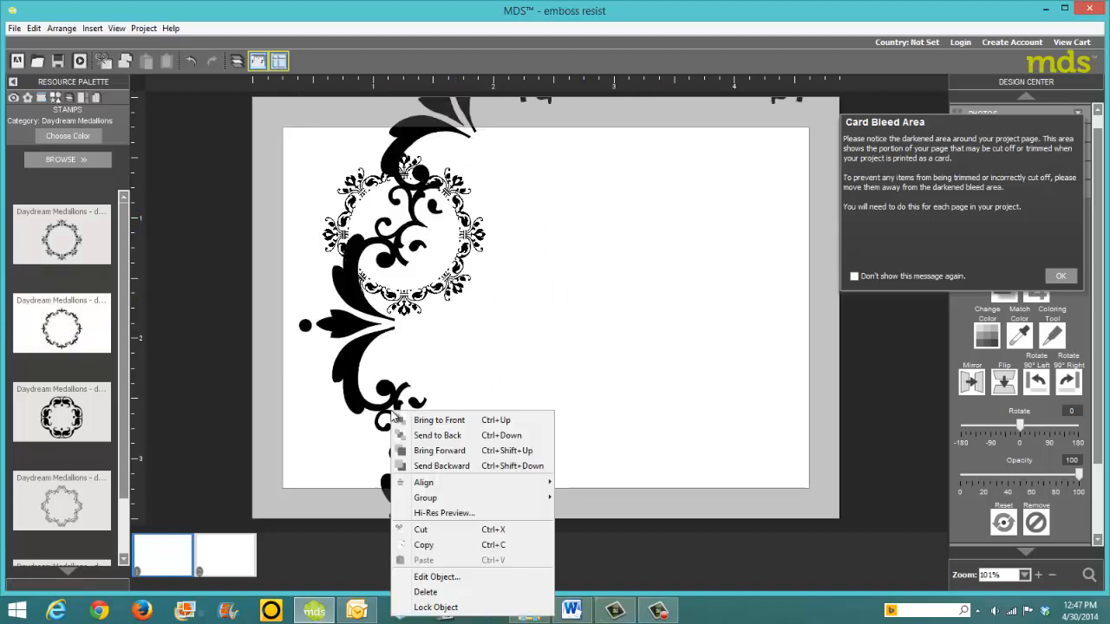
click(435, 576)
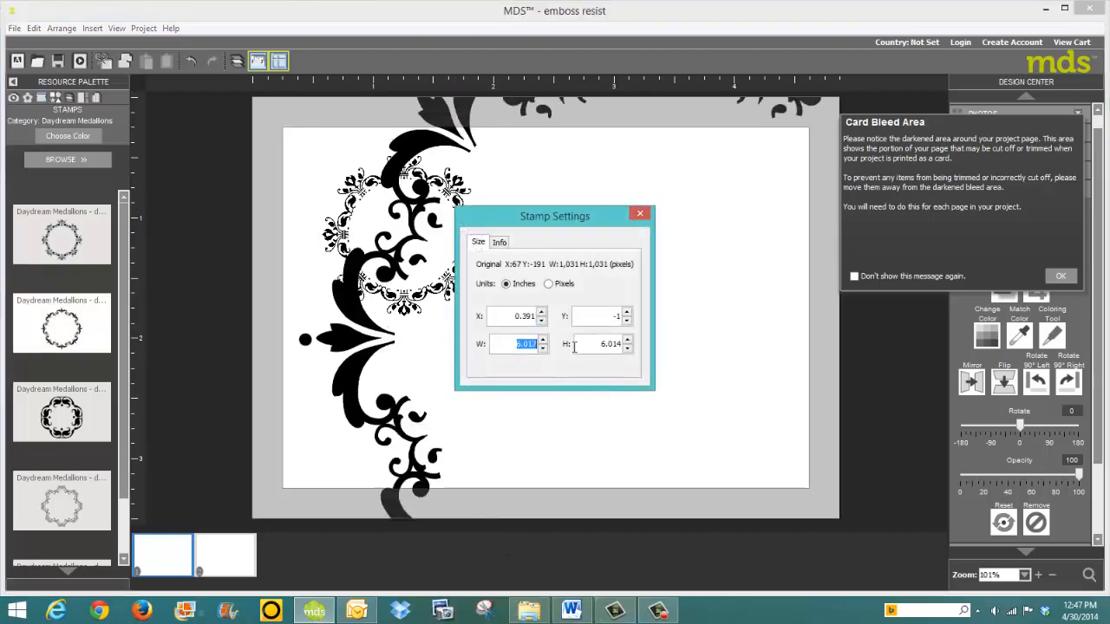
text(3)
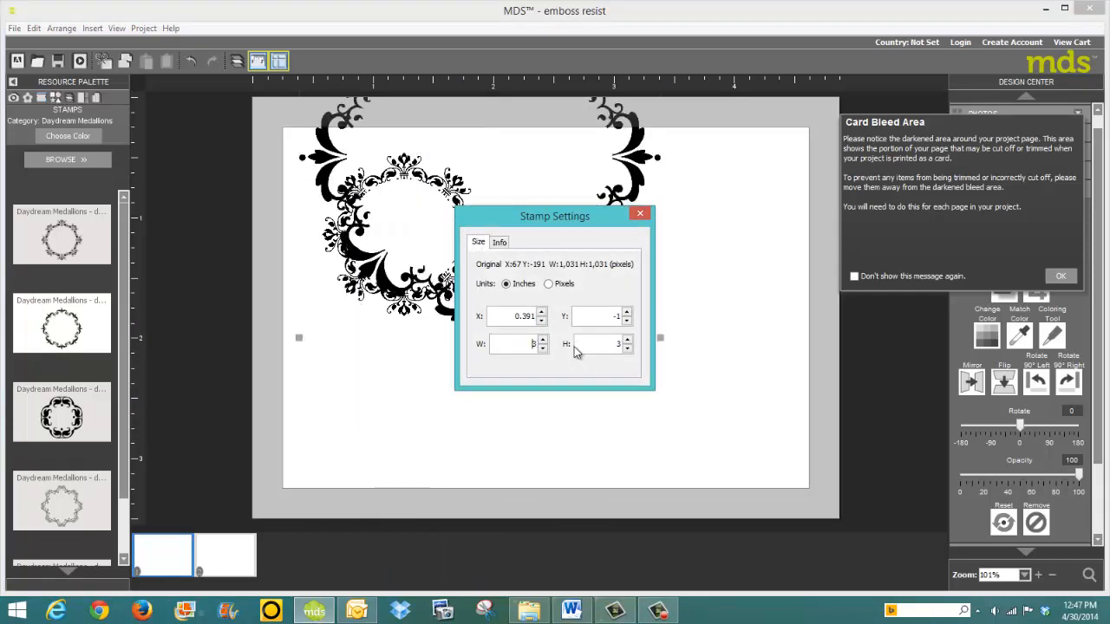
click(639, 214)
Scale the doily 2 medallion down to about half its size and place it beside the first medallion, in the page's right half
drag(650, 230, 705, 341)
drag(716, 447, 532, 263)
drag(510, 143, 682, 248)
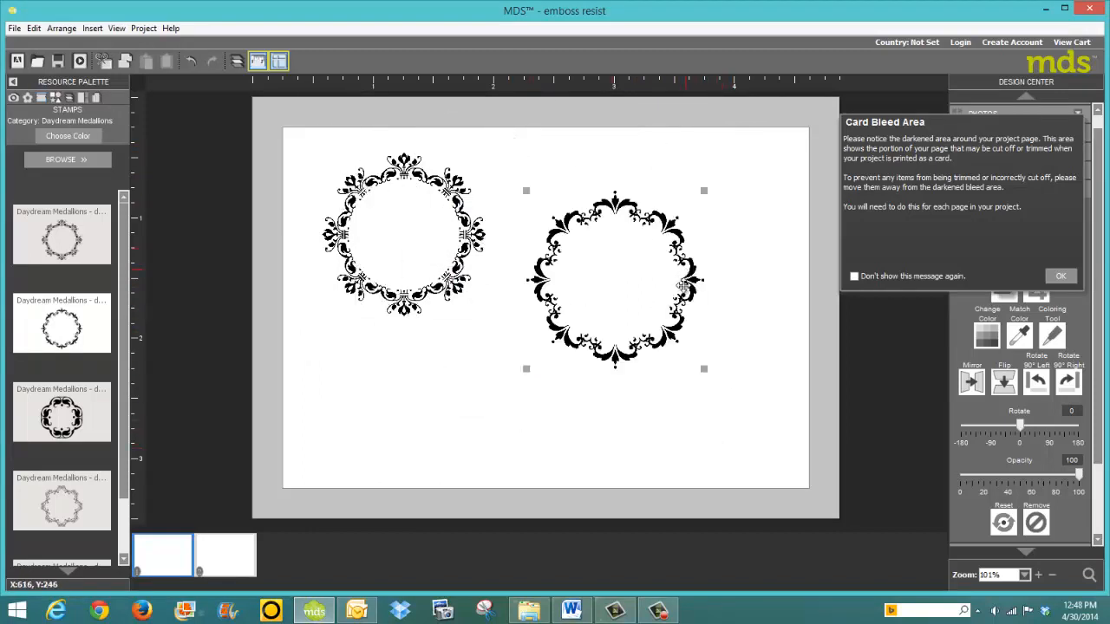
Add the Daydream Medallions doily 4 stamp to the page and set its width to 3 inches
drag(67, 505, 426, 407)
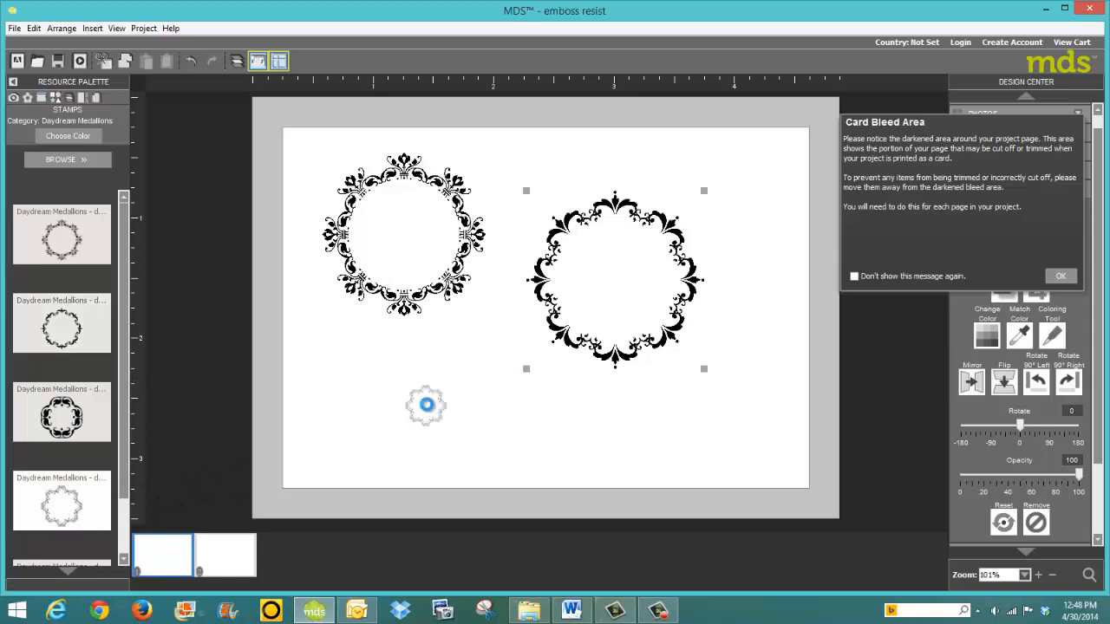
right_click(750, 397)
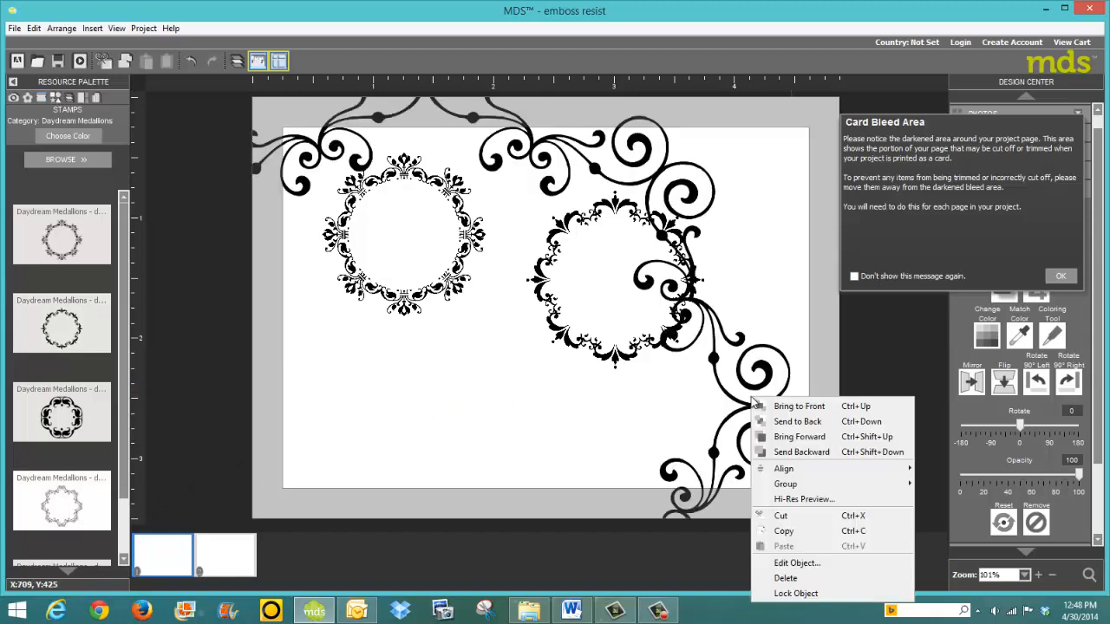
click(796, 563)
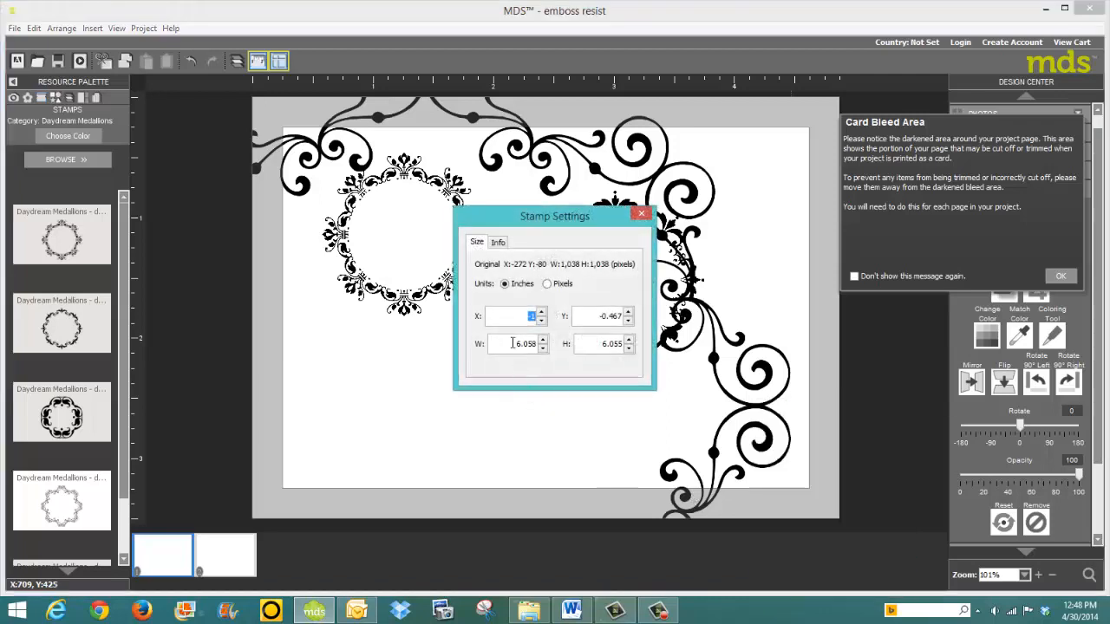
drag(513, 344, 538, 347)
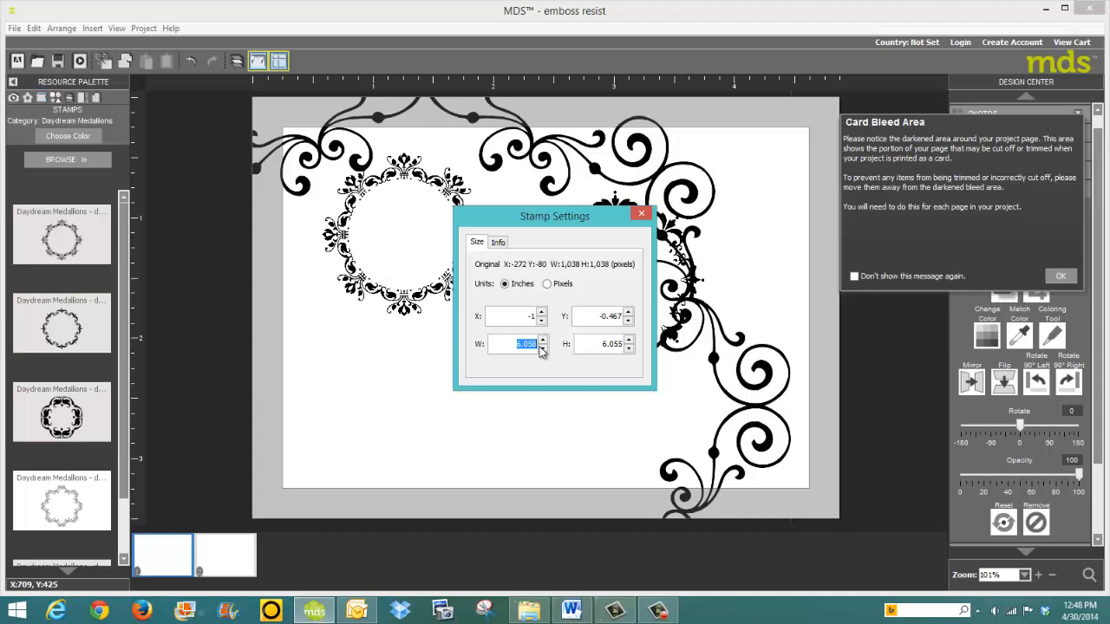
text(3)
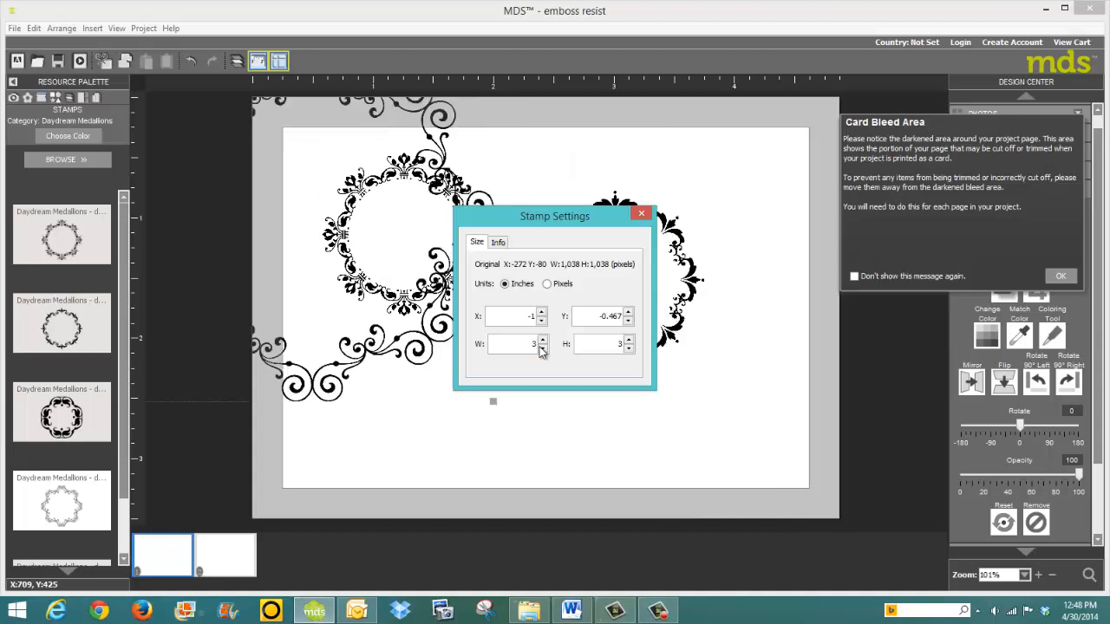
click(641, 213)
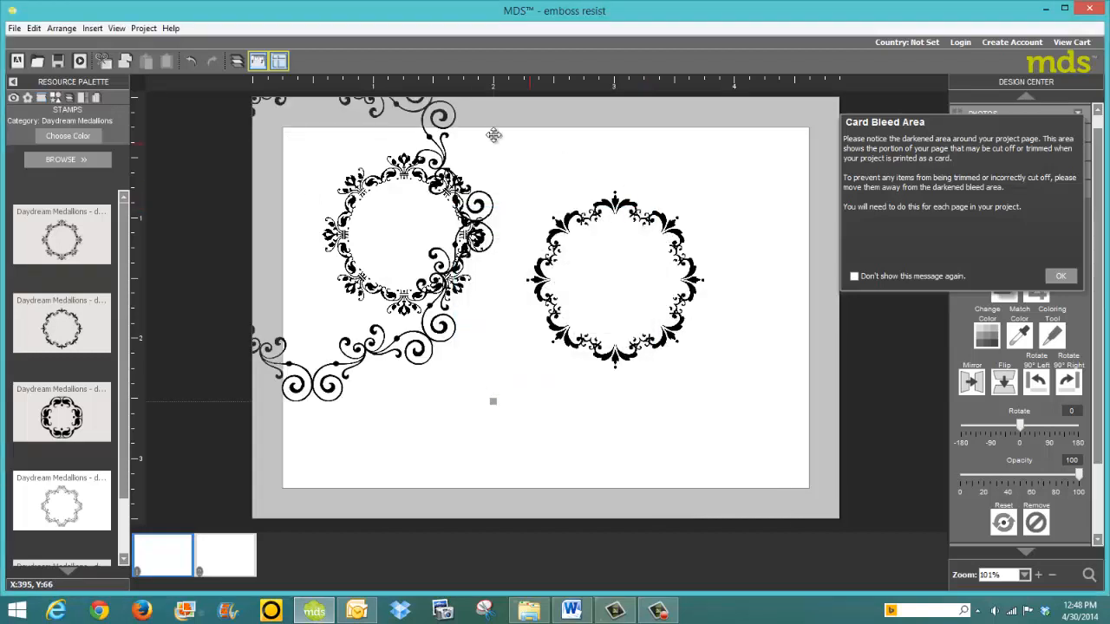
Shrink the doily 4 medallion to nearly the size of the others and position it just below the first medallion
drag(442, 116, 713, 220)
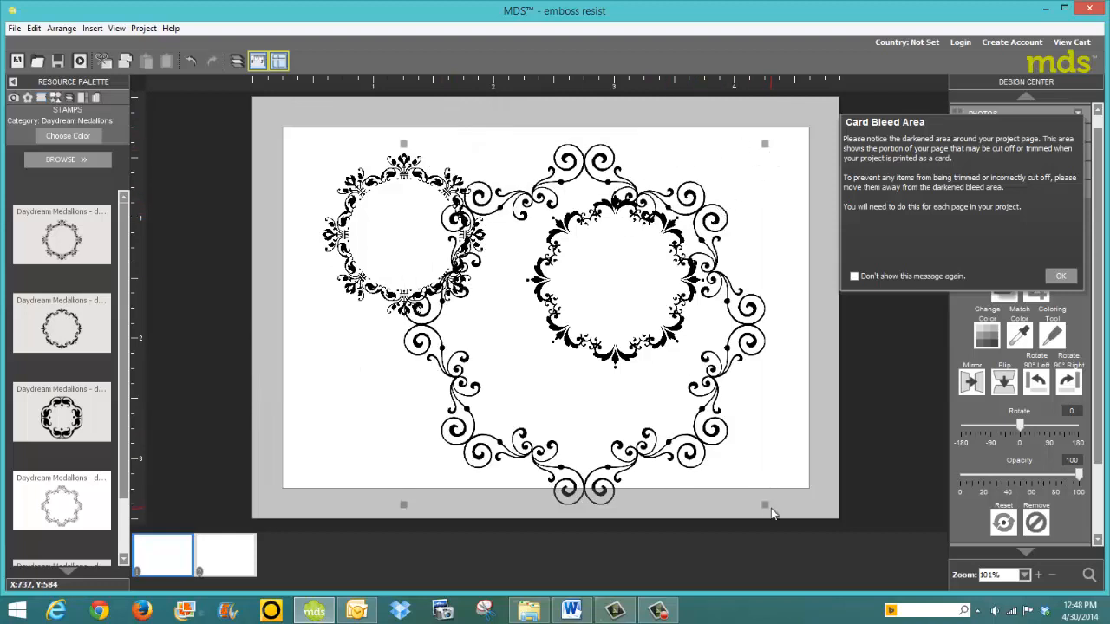
drag(764, 505, 685, 425)
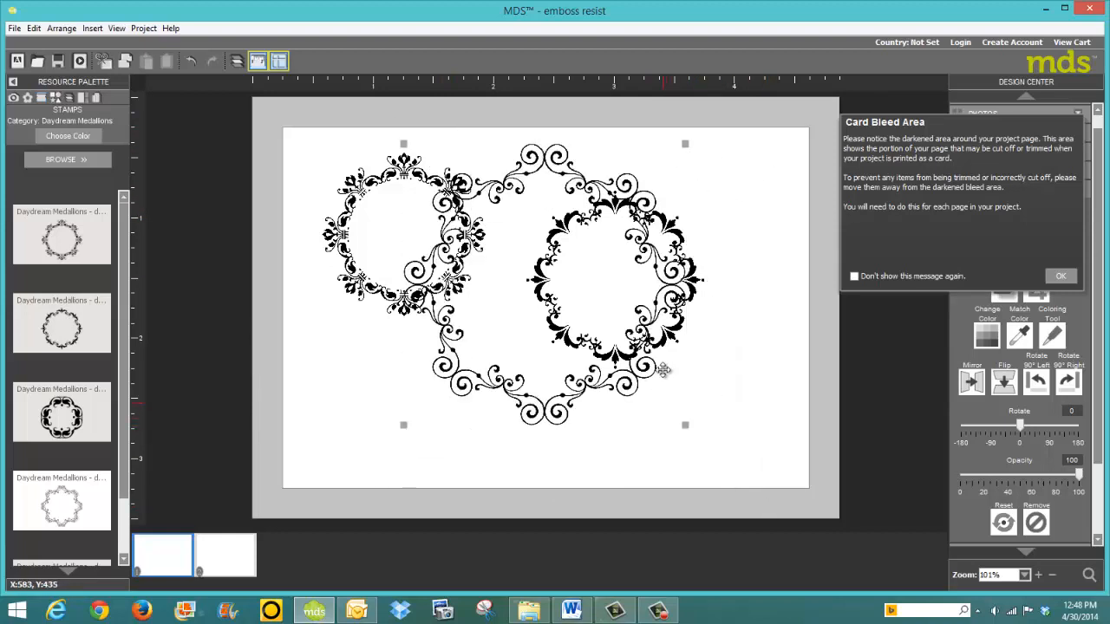
drag(551, 165, 431, 232)
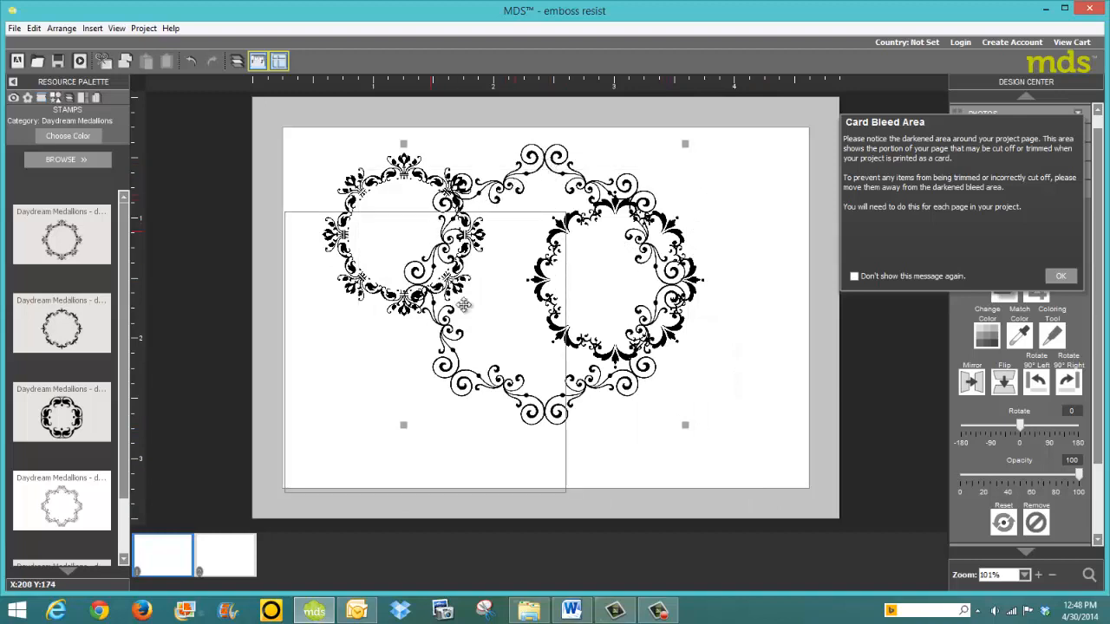
drag(464, 305, 464, 305)
drag(566, 492, 487, 414)
drag(414, 396, 472, 434)
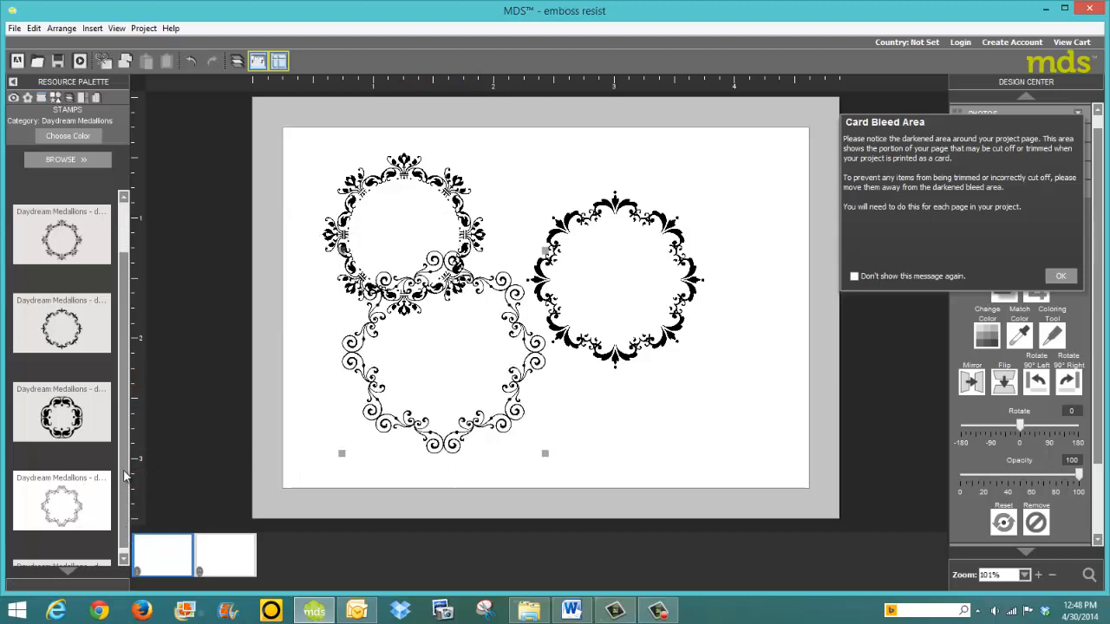
Add the solid floral Daydream Medallions stamp with pointed tulip-like petals to the page and set its width to 3 inches
scroll(124, 478, down, 2)
drag(388, 505, 728, 426)
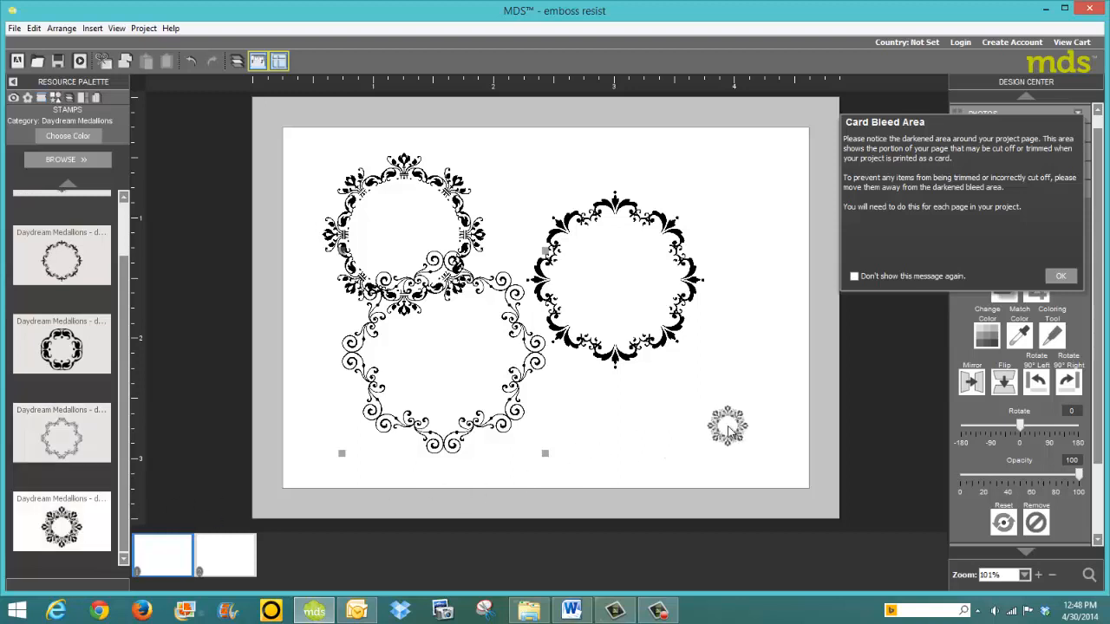
right_click(757, 142)
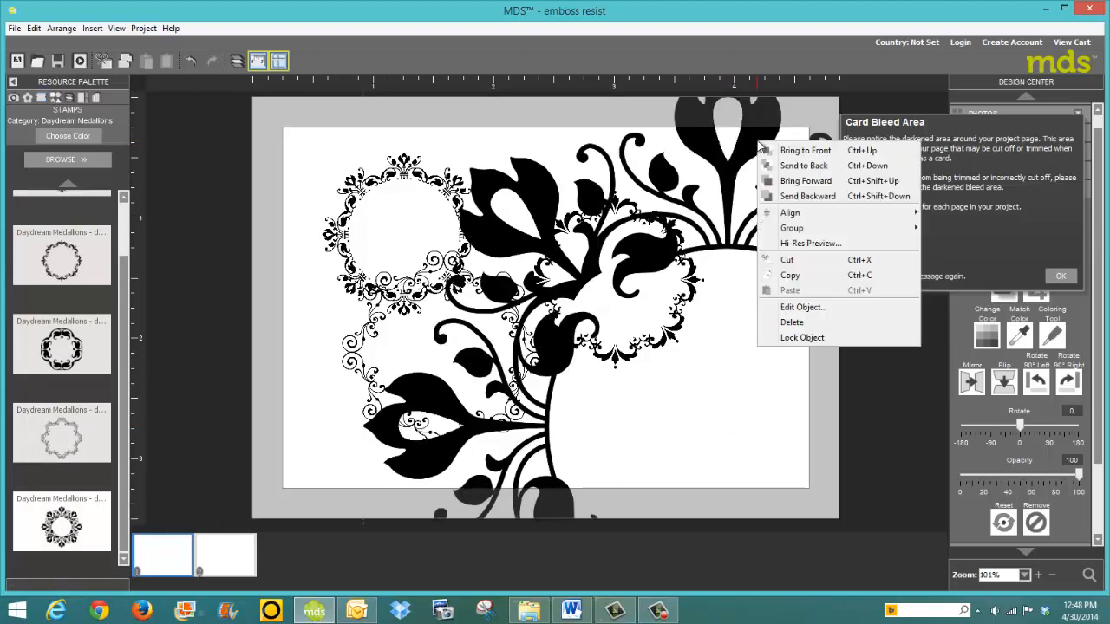
click(804, 308)
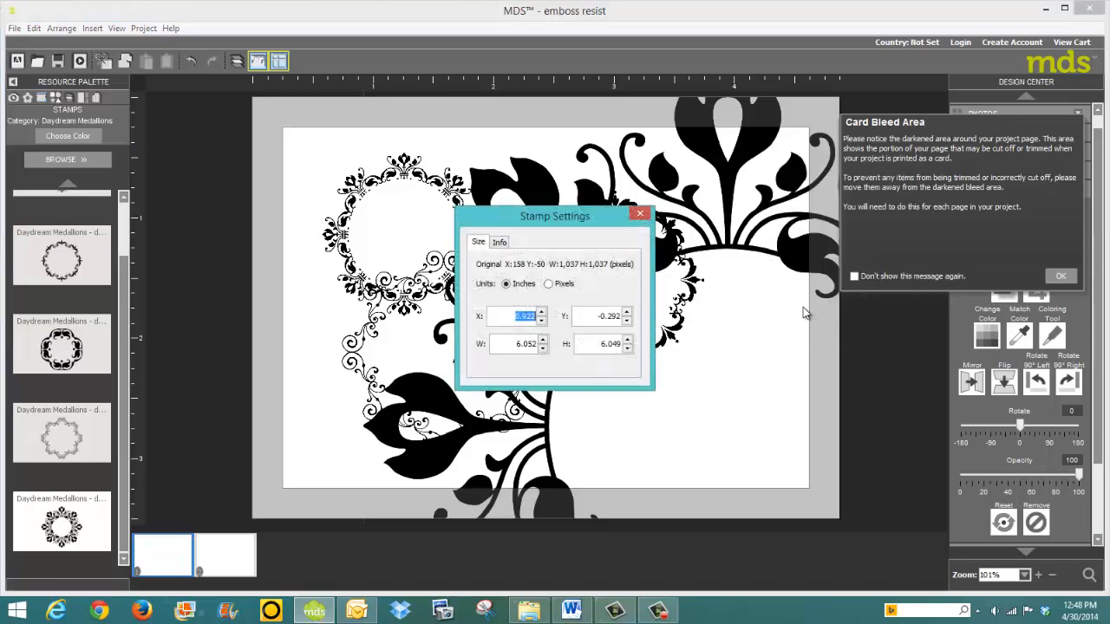
click(517, 344)
text(3)
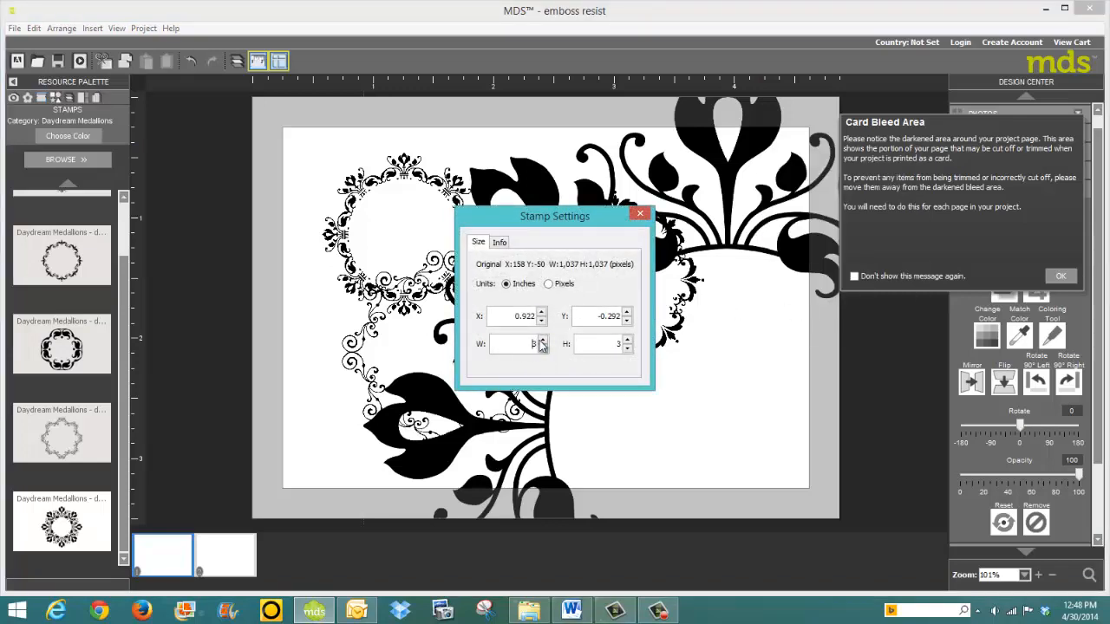
click(640, 213)
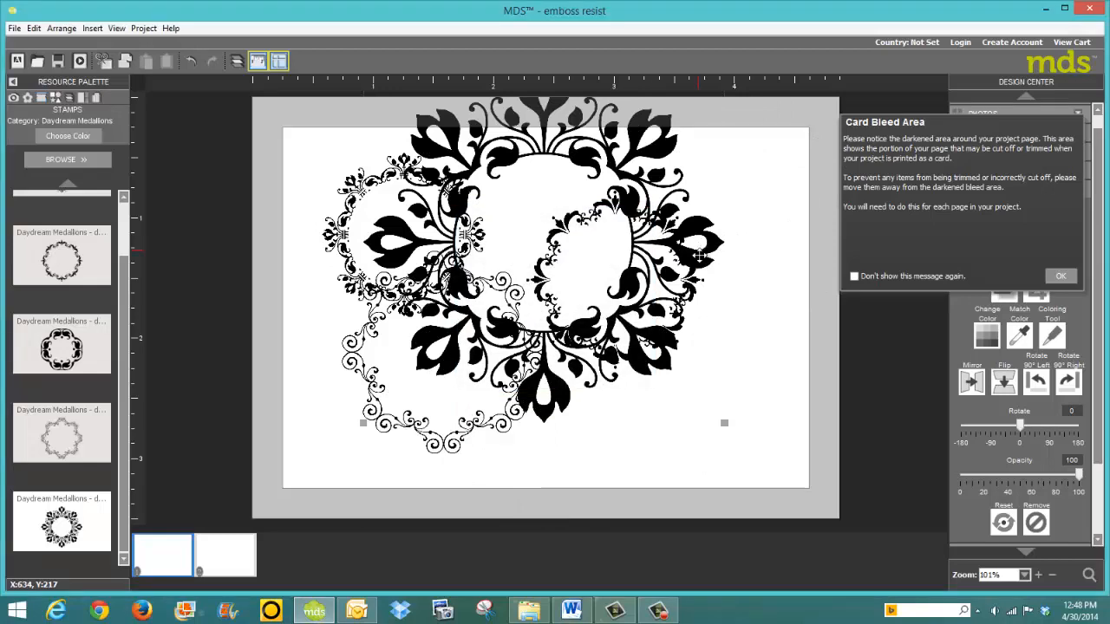
Shrink the floral medallion to roughly half its size and place it in the page's lower-right area
drag(724, 422, 595, 293)
drag(550, 129, 728, 211)
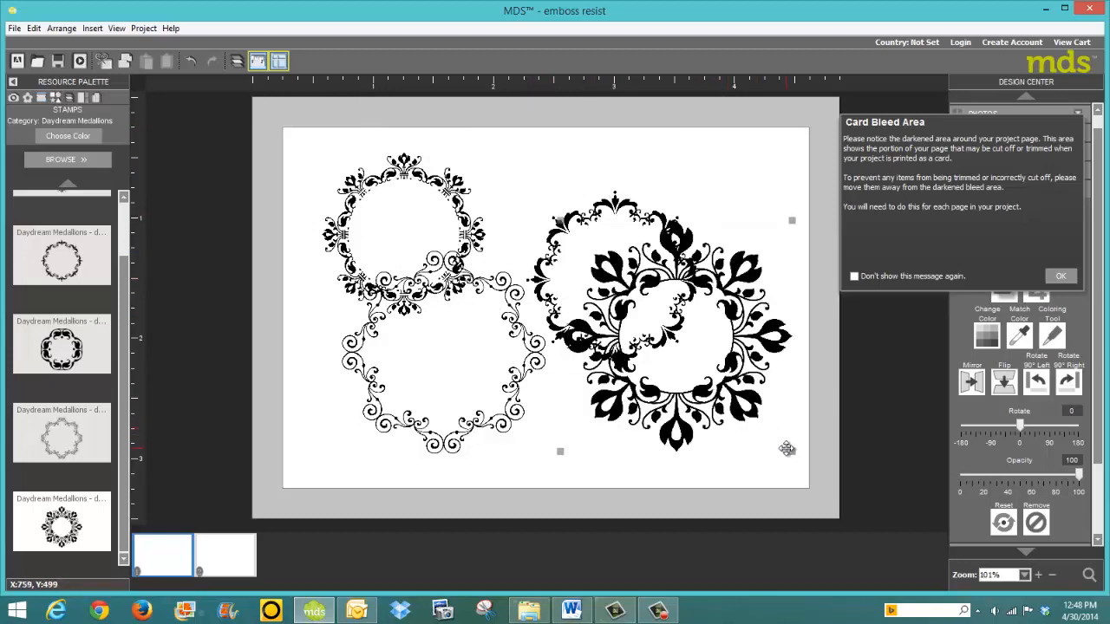
drag(795, 453, 742, 407)
drag(713, 348, 751, 422)
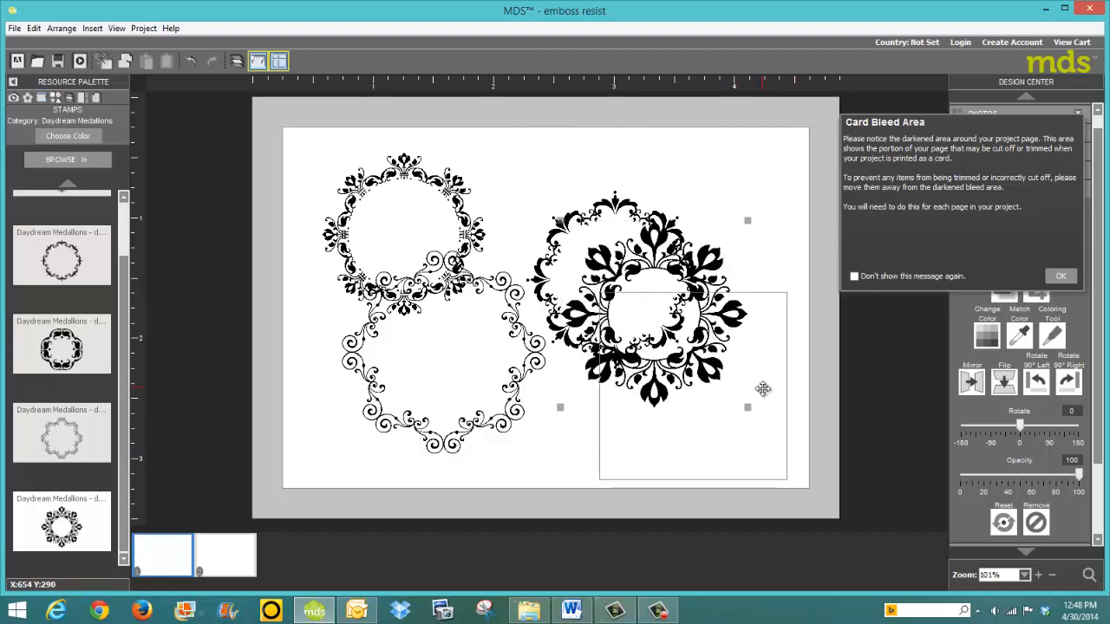
Duplicate the floral medallion and place a slightly smaller copy in the page's upper-right corner
right_click(751, 421)
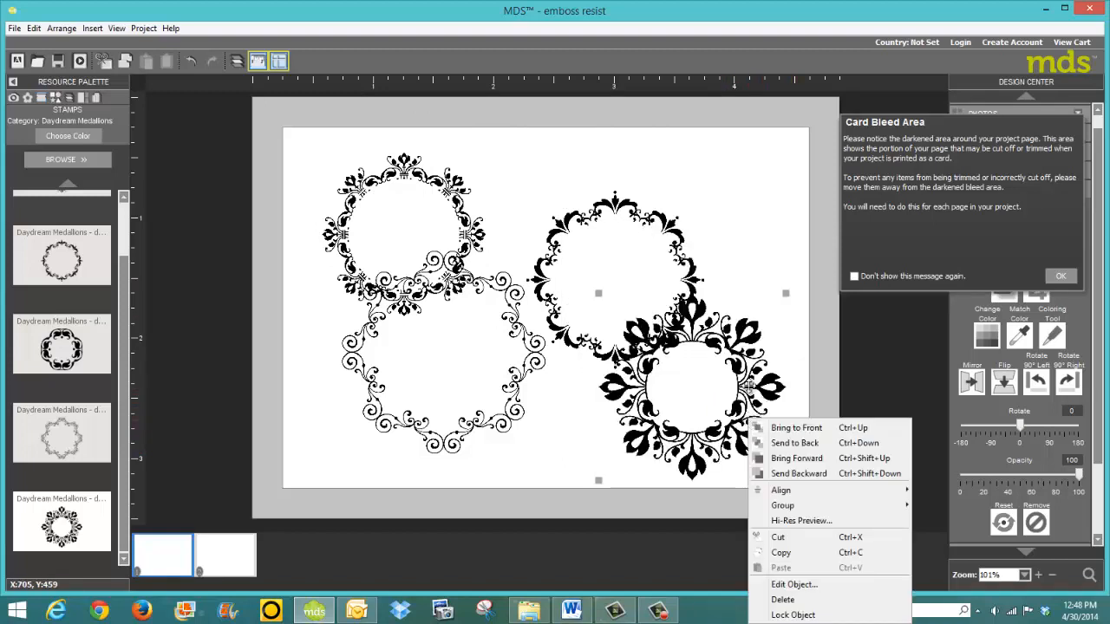
click(783, 553)
right_click(755, 424)
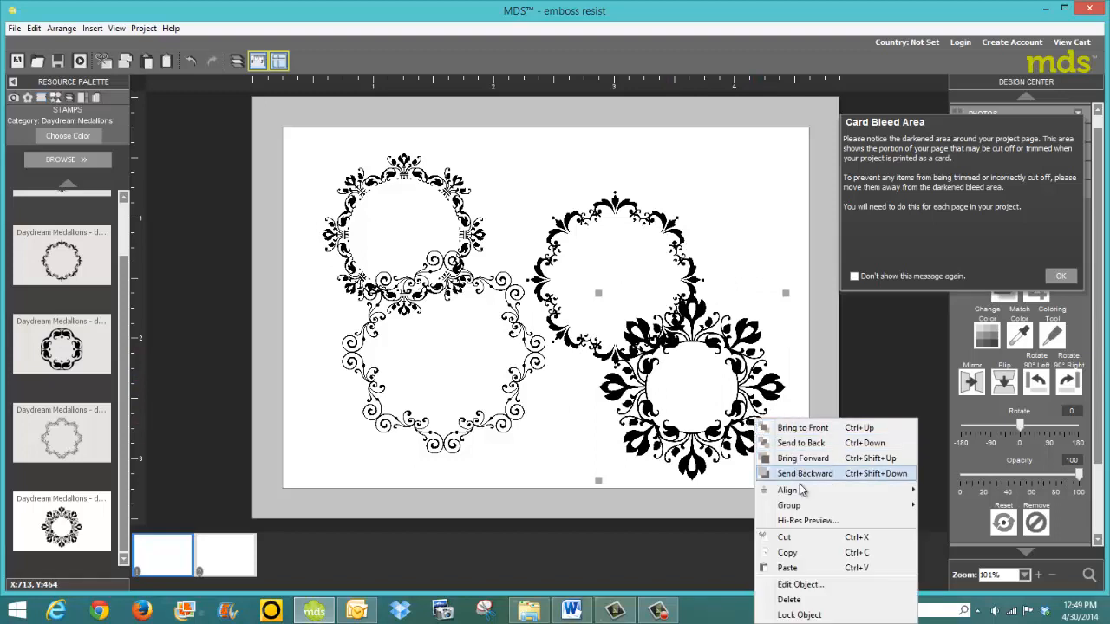
click(788, 568)
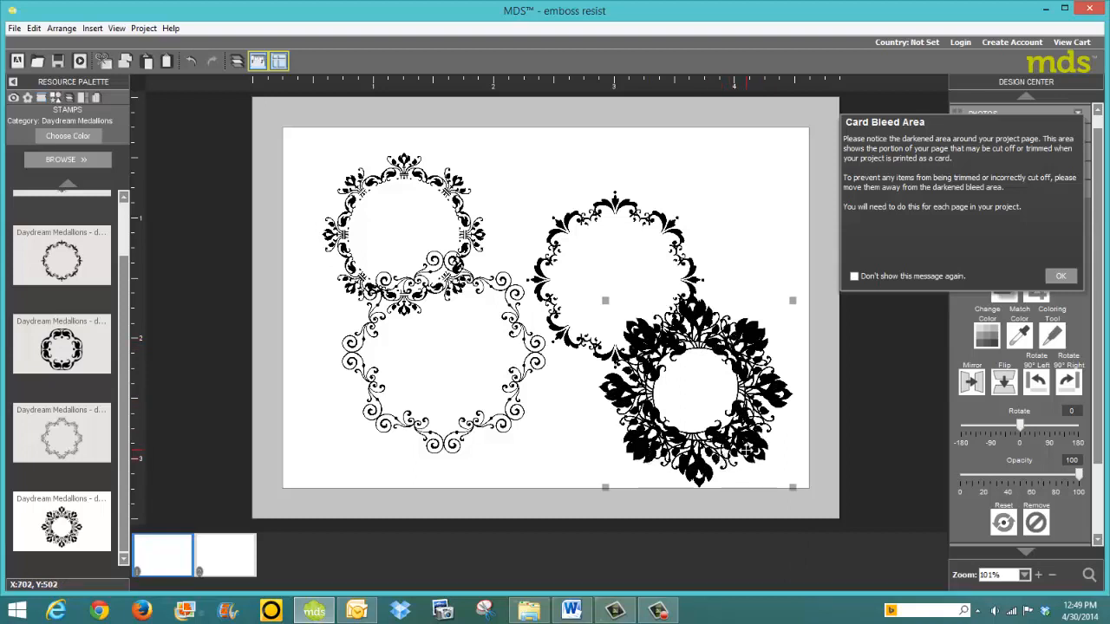
drag(747, 450, 767, 288)
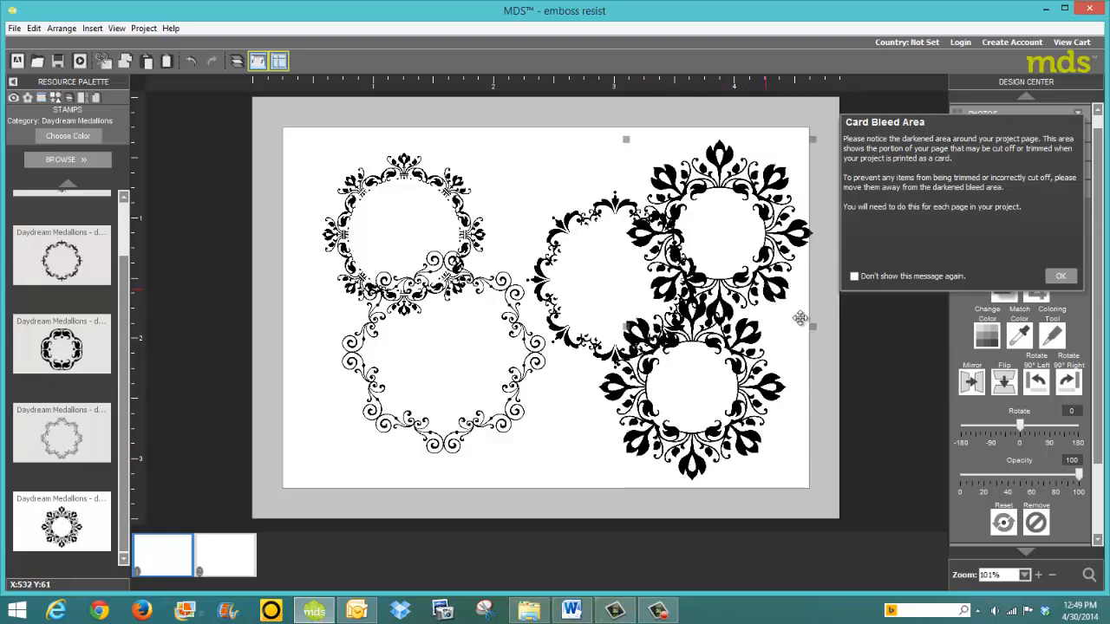
drag(813, 328, 782, 295)
drag(783, 185, 810, 162)
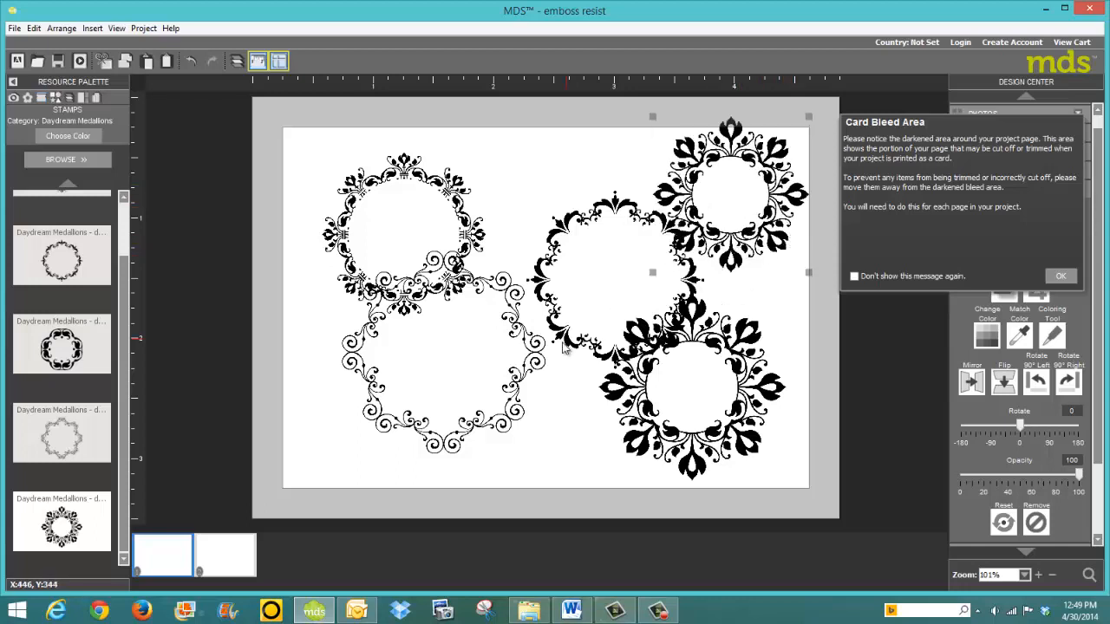
Duplicate the first medallion in the page's upper-left area
click(523, 354)
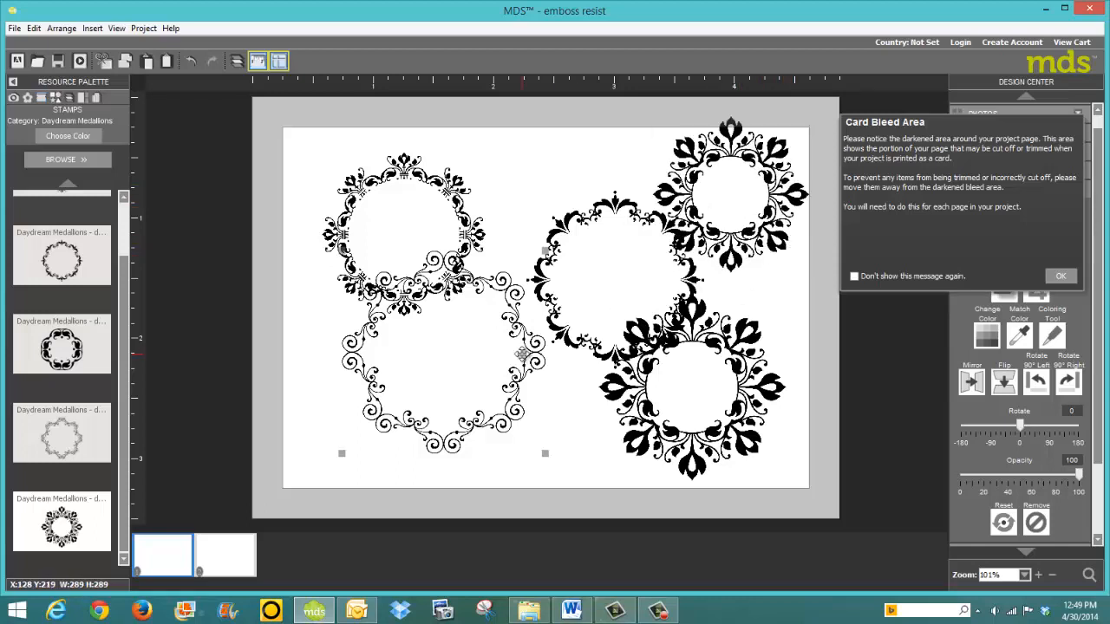
click(454, 191)
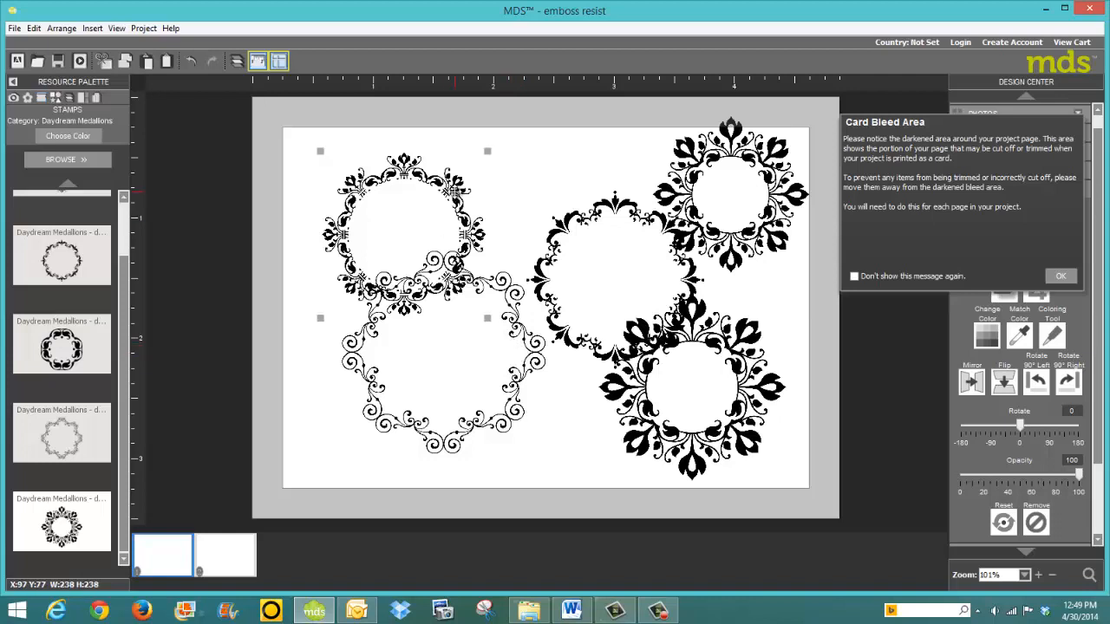
right_click(454, 191)
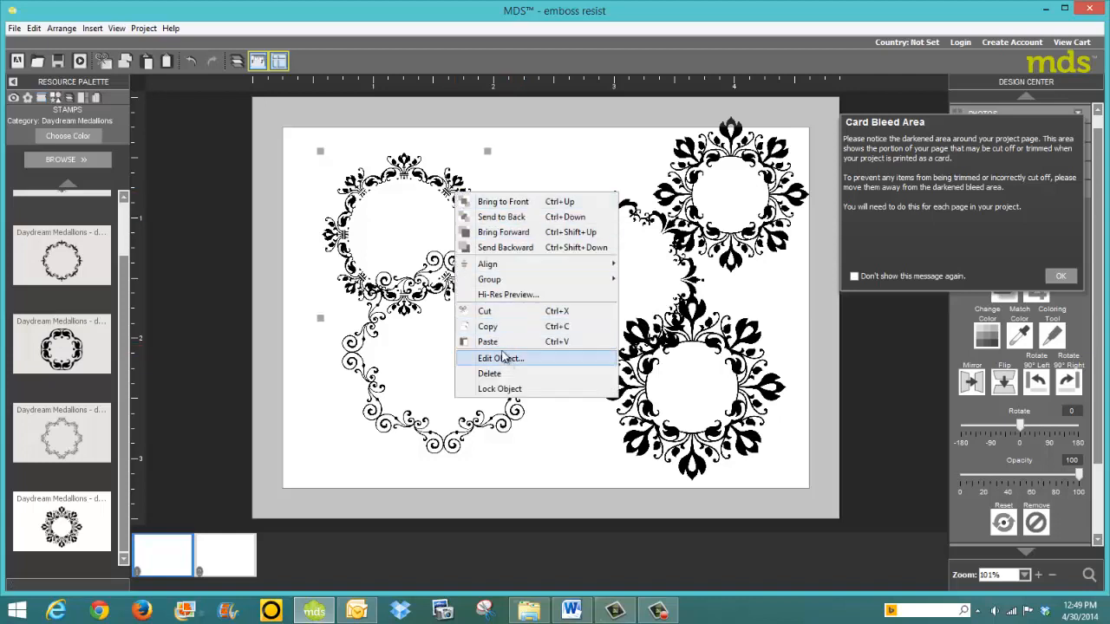
click(495, 326)
right_click(456, 214)
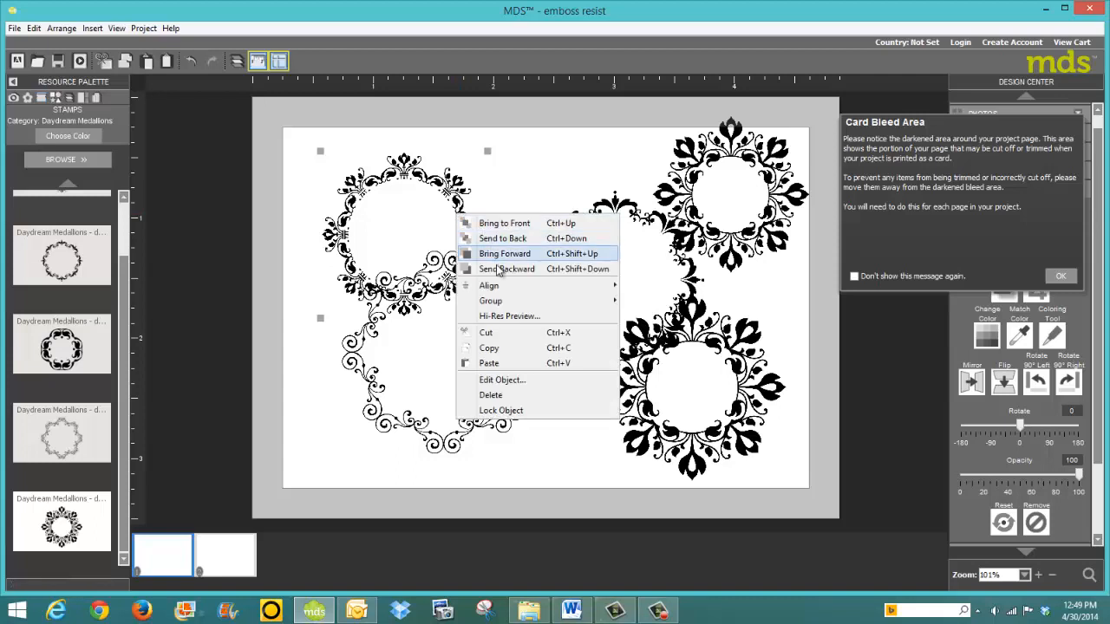
click(489, 364)
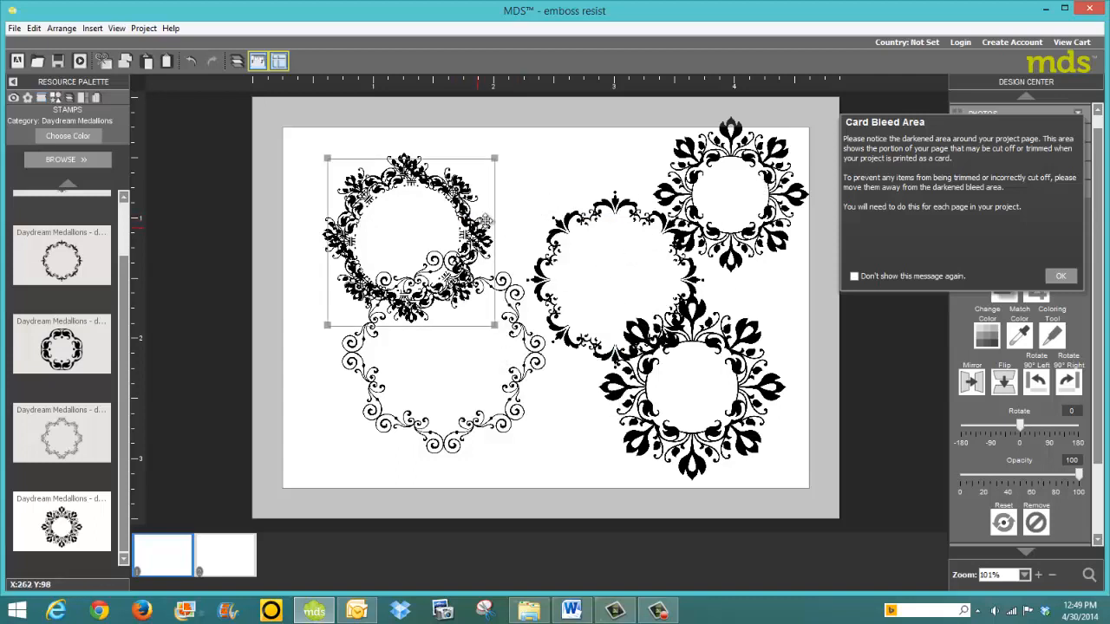
Enlarge the copied medallion near the page's top edge and place the small floral medallion over it
drag(485, 221, 537, 184)
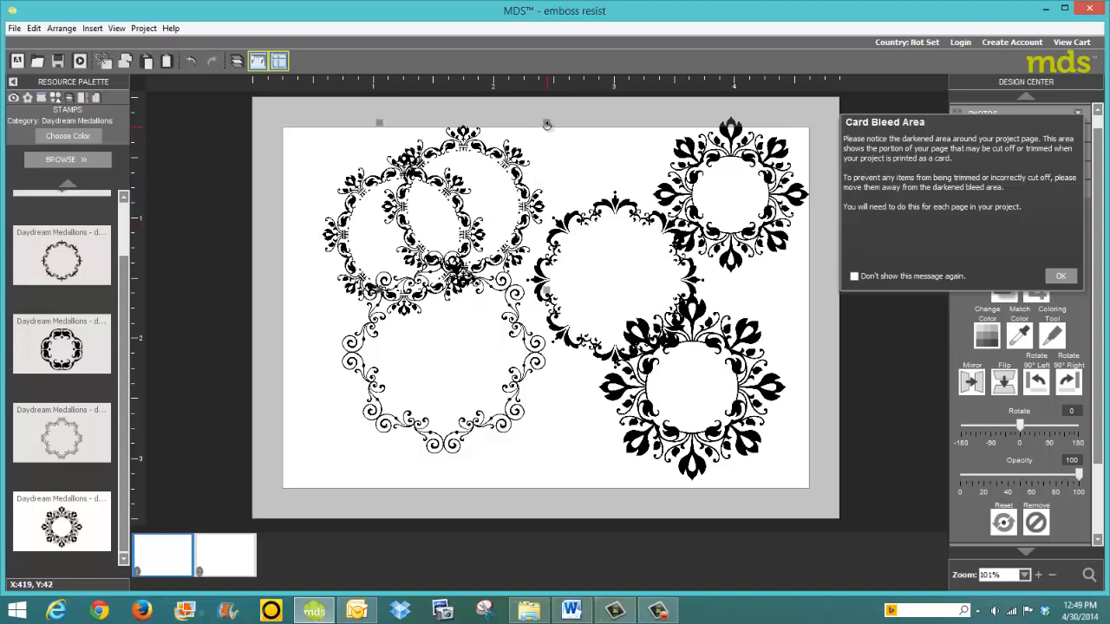
drag(548, 122, 582, 109)
drag(777, 157, 522, 160)
Spread the four single medallions out to the page's corners and move the layered pair to the upper centre
click(512, 388)
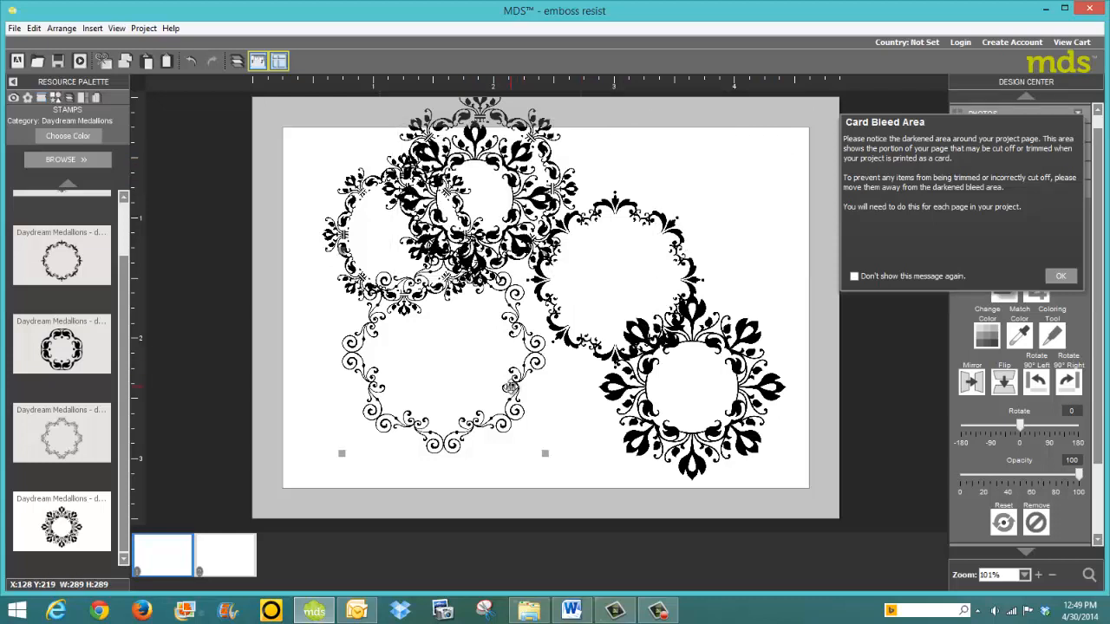
drag(511, 387, 412, 435)
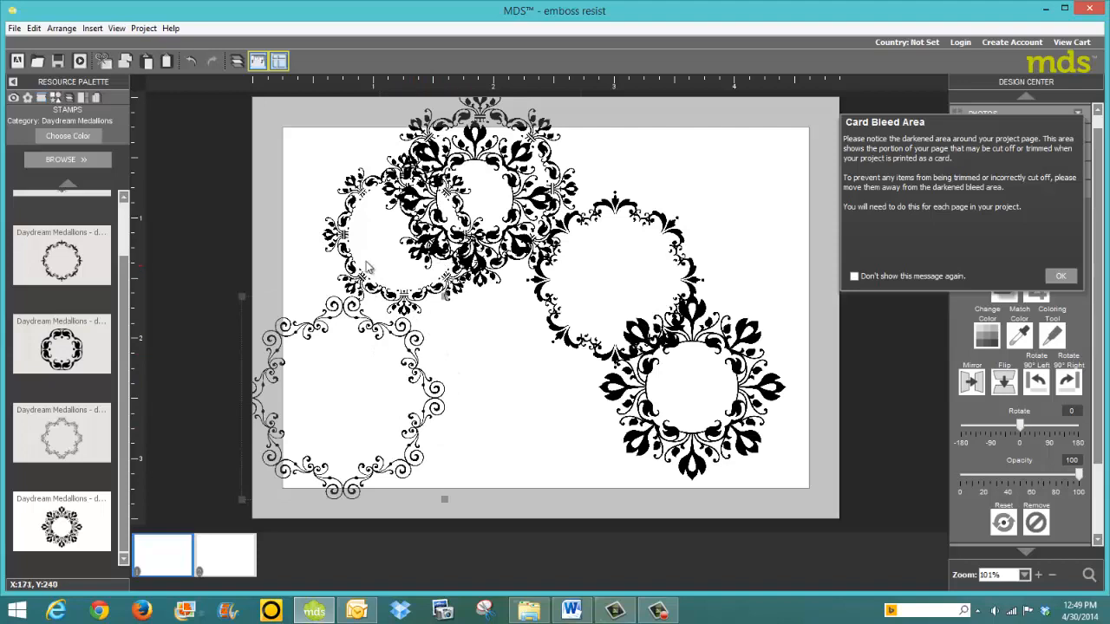
click(342, 233)
drag(340, 233, 262, 201)
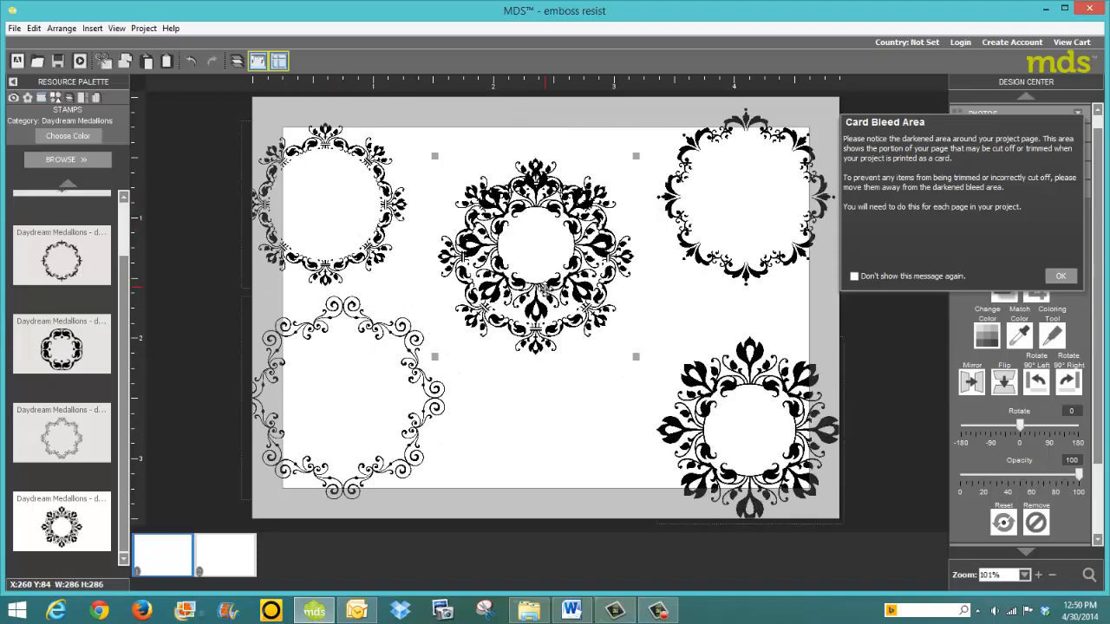
Enlarge the outer medallion of the layered pair slightly and nudge it until it is centred around the small floral medallion
click(544, 290)
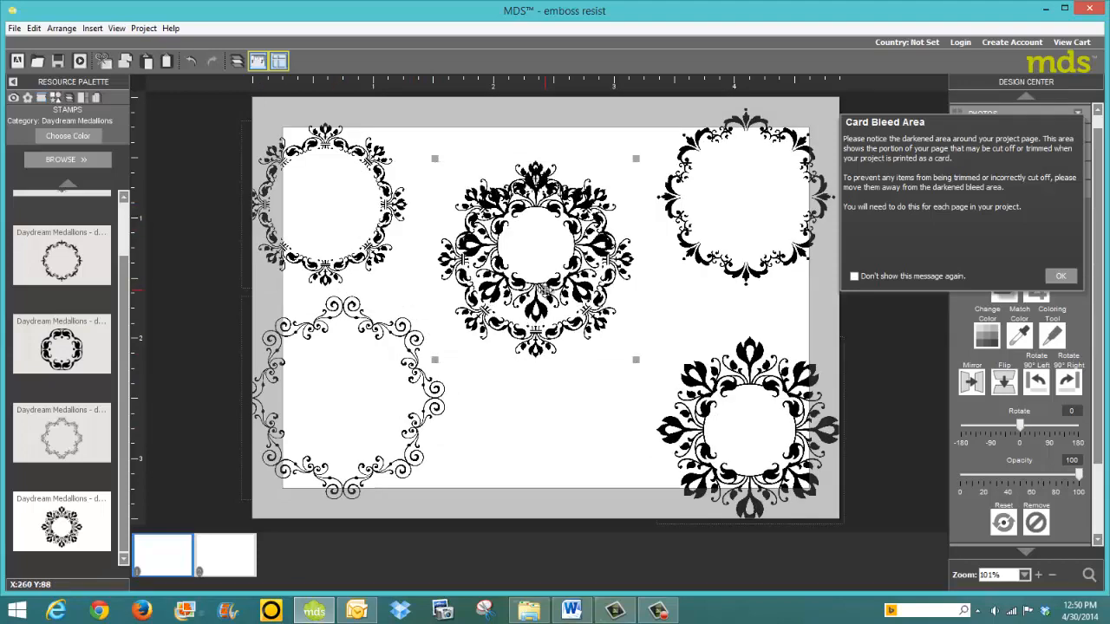
drag(545, 289, 537, 177)
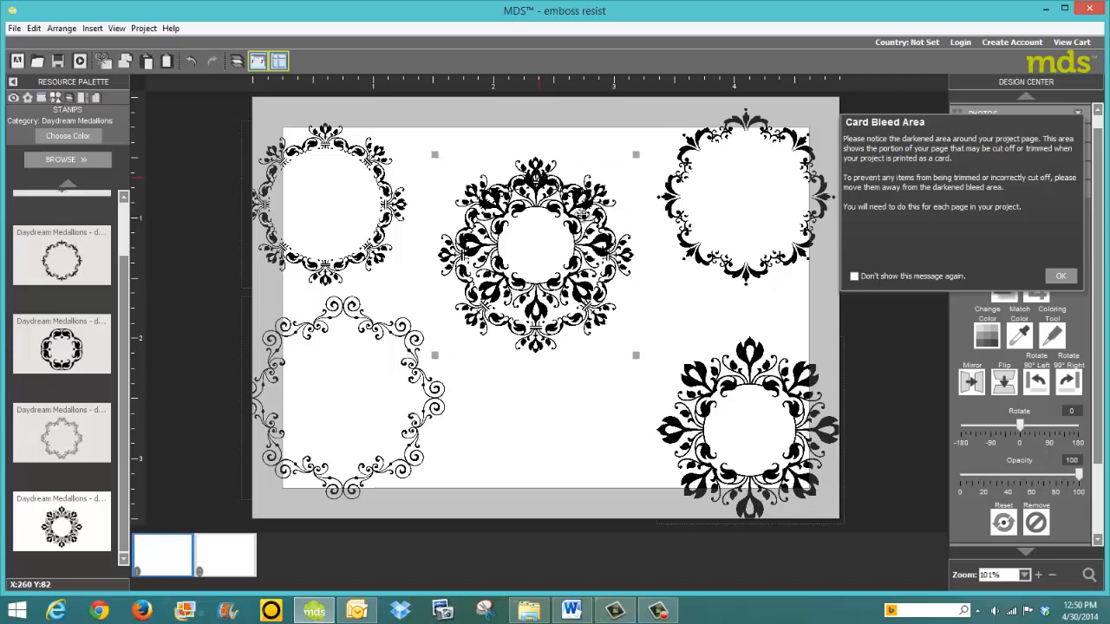
key(Up)
key(Up)
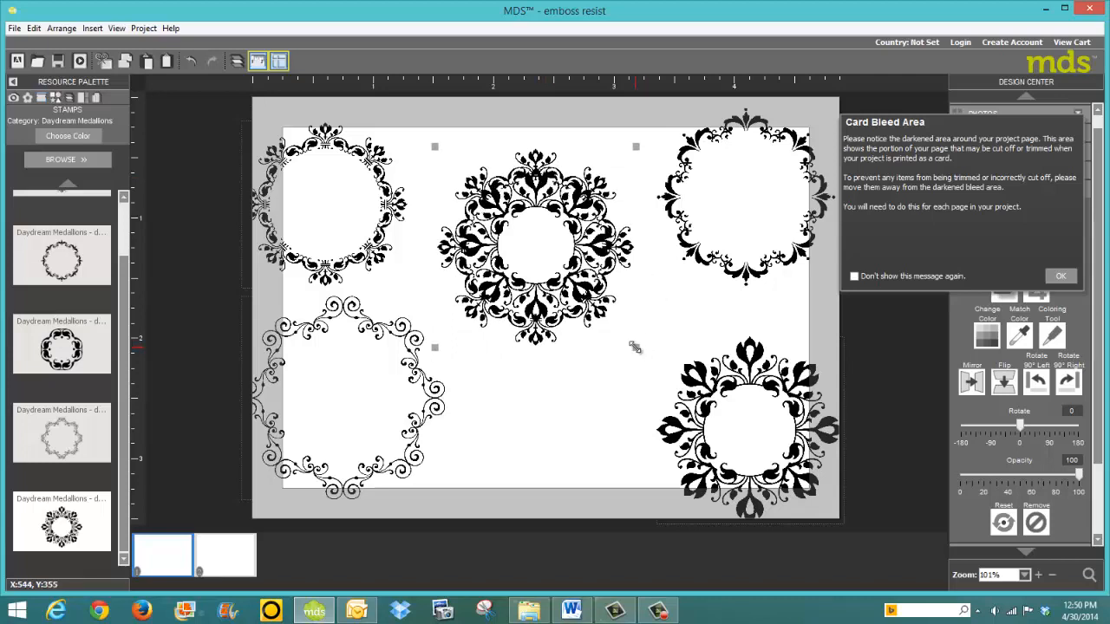
drag(635, 348, 643, 355)
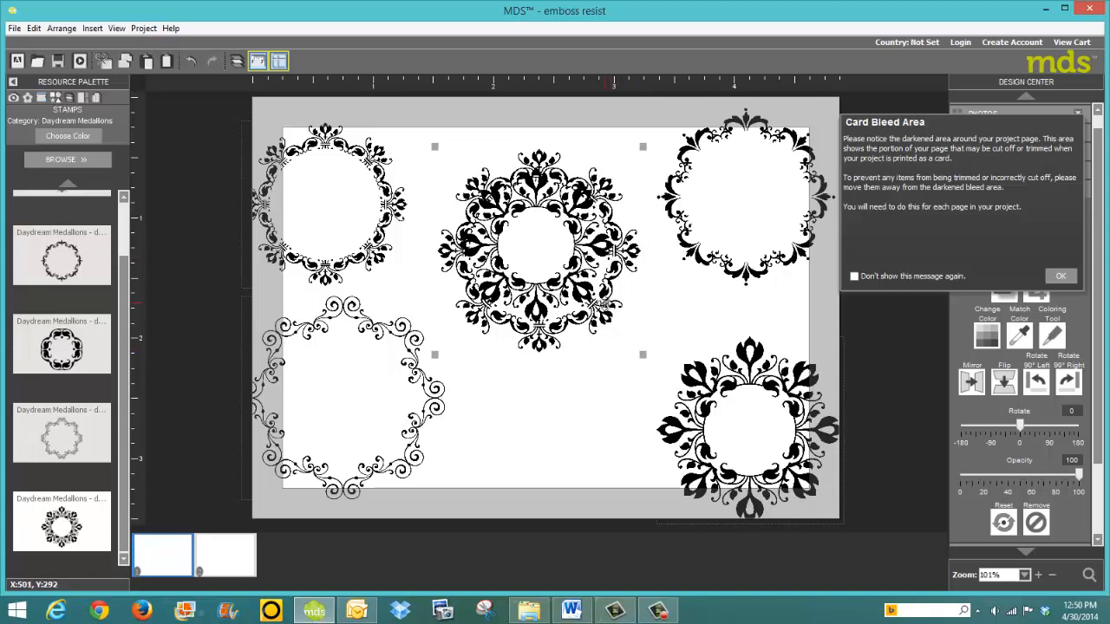
click(603, 299)
drag(605, 300, 605, 299)
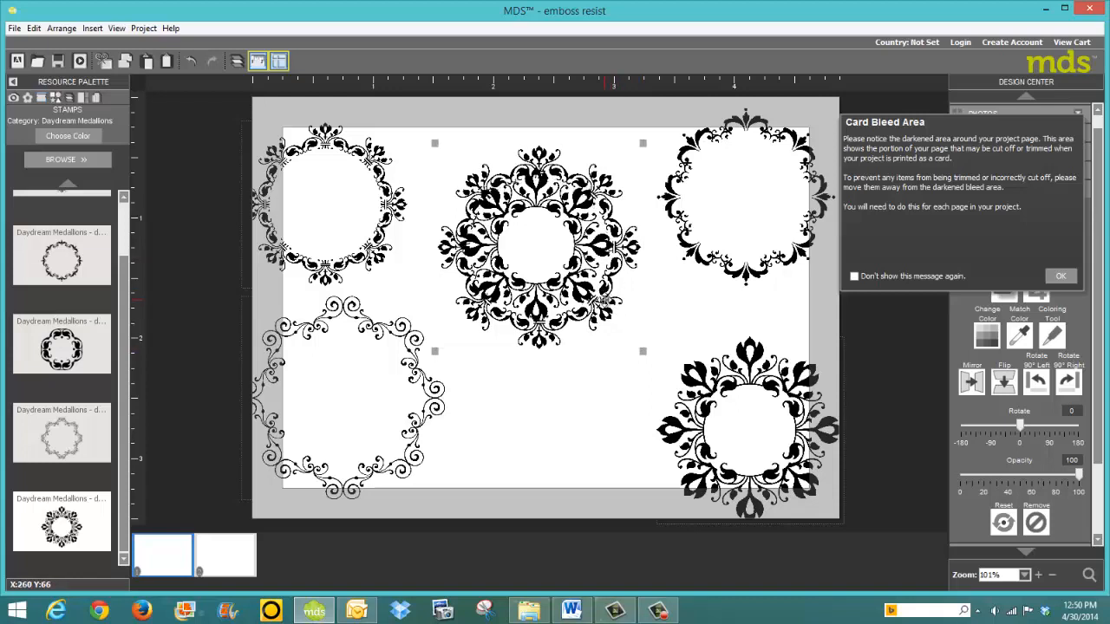
Select both layered medallions in the upper centre and group them
click(553, 379)
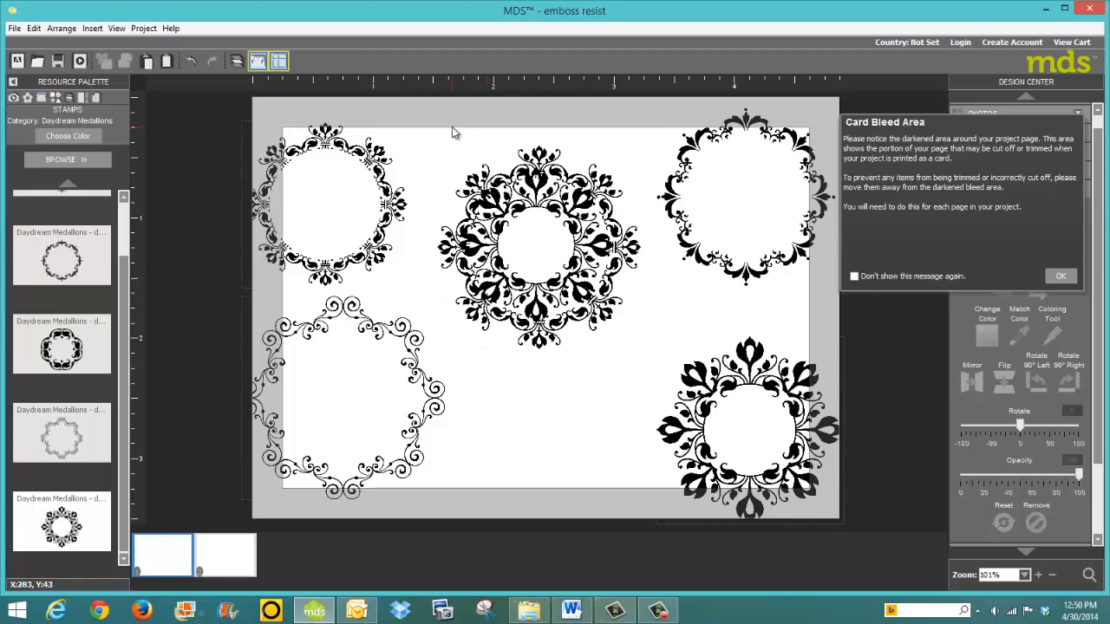
click(444, 172)
drag(472, 122, 562, 338)
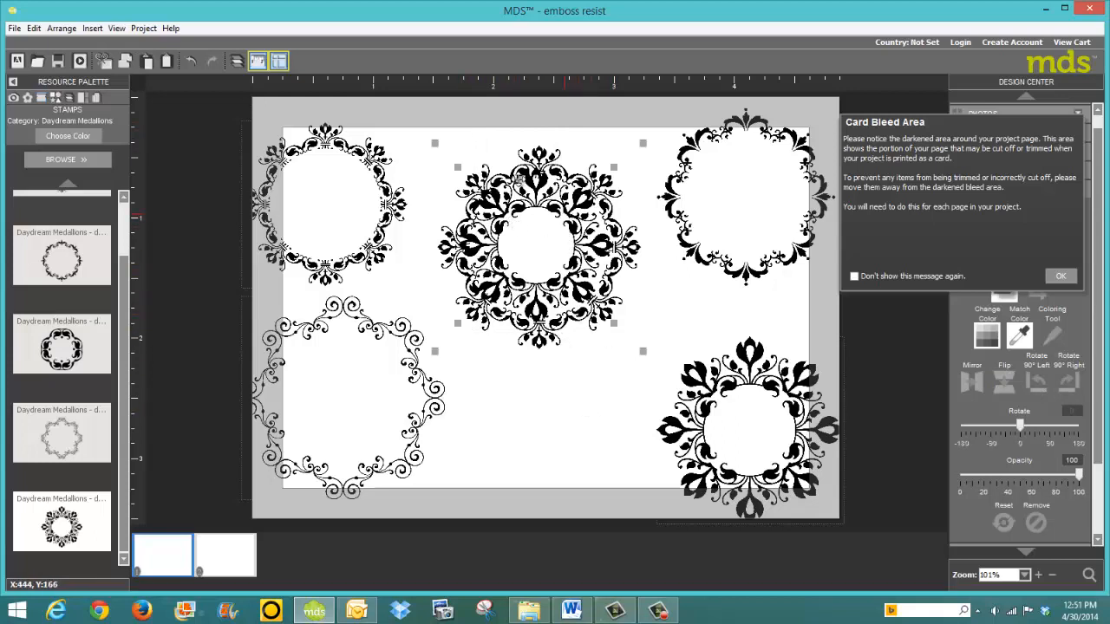
click(67, 31)
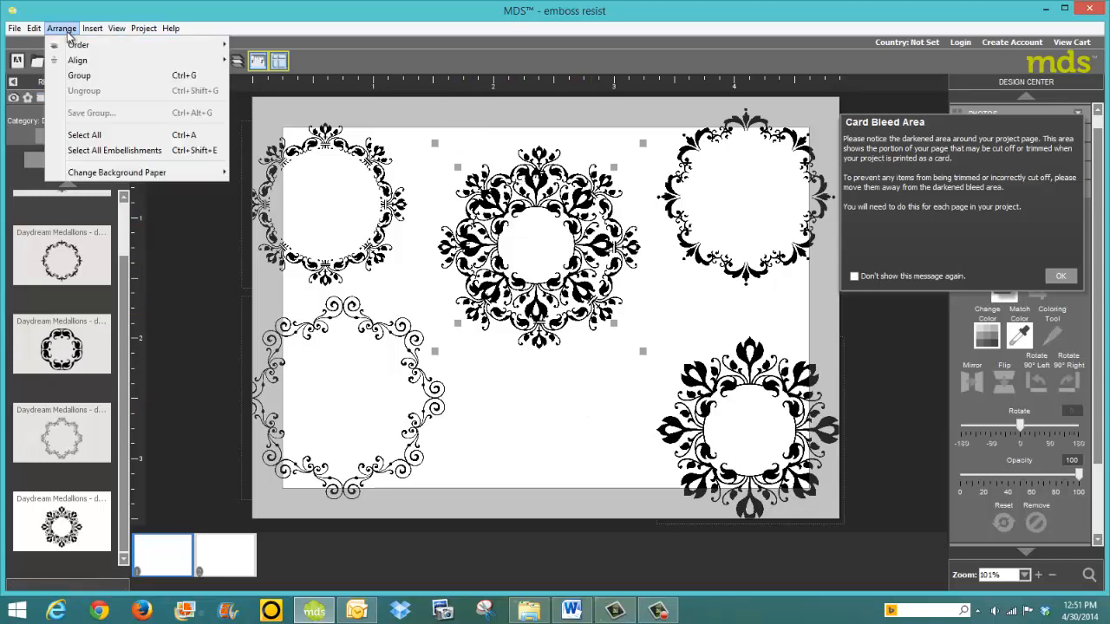
click(76, 74)
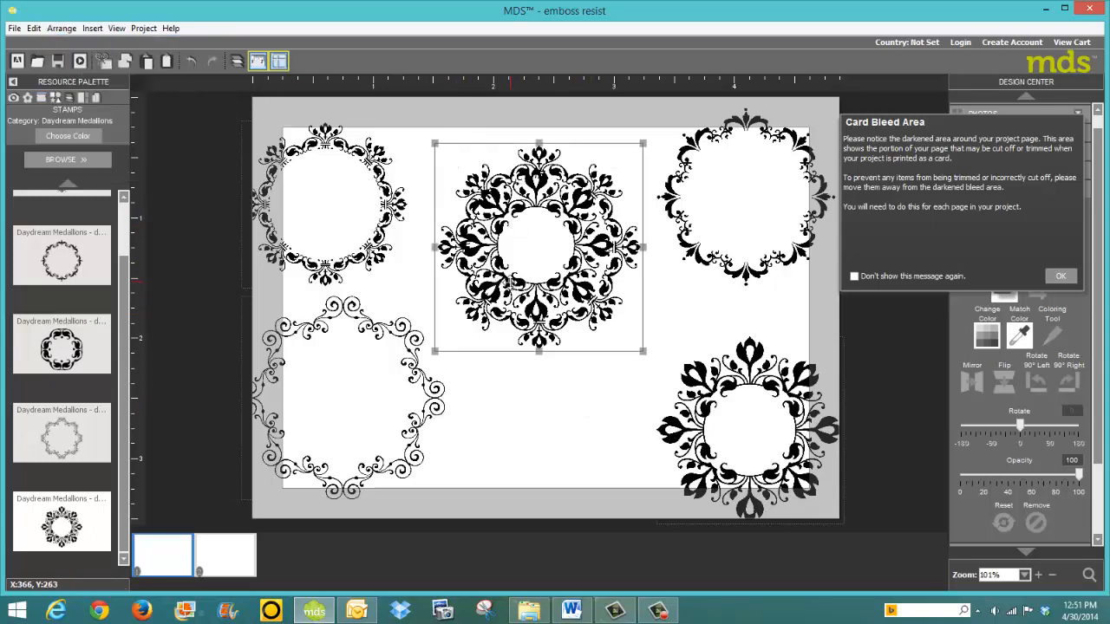
Cut the scroll-edged doily 4 medallion from the page's lower-left corner
click(432, 401)
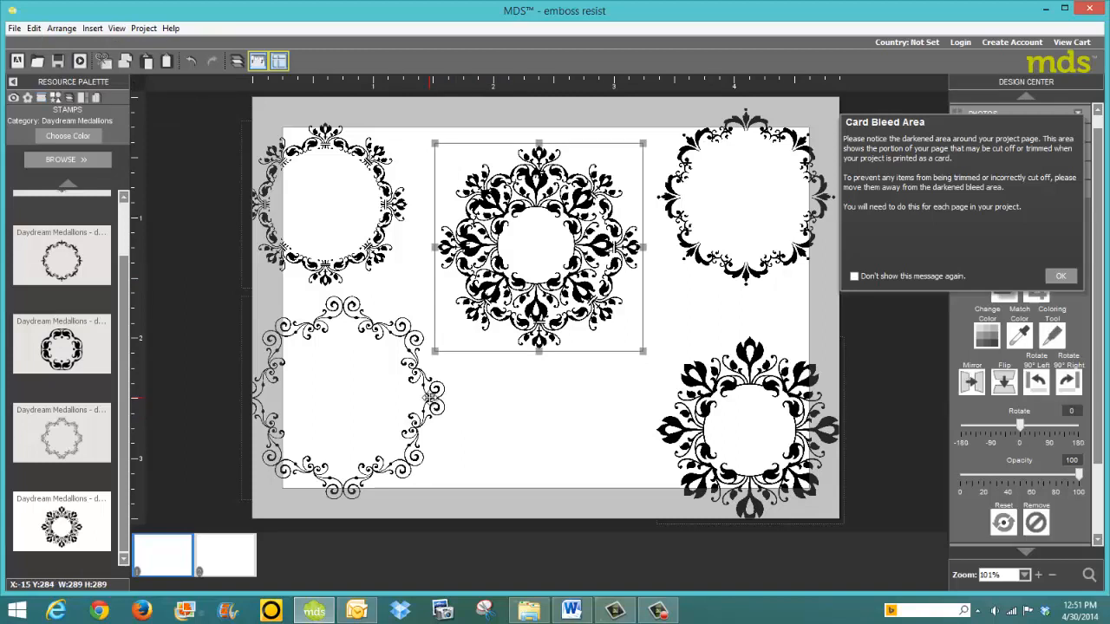
right_click(432, 400)
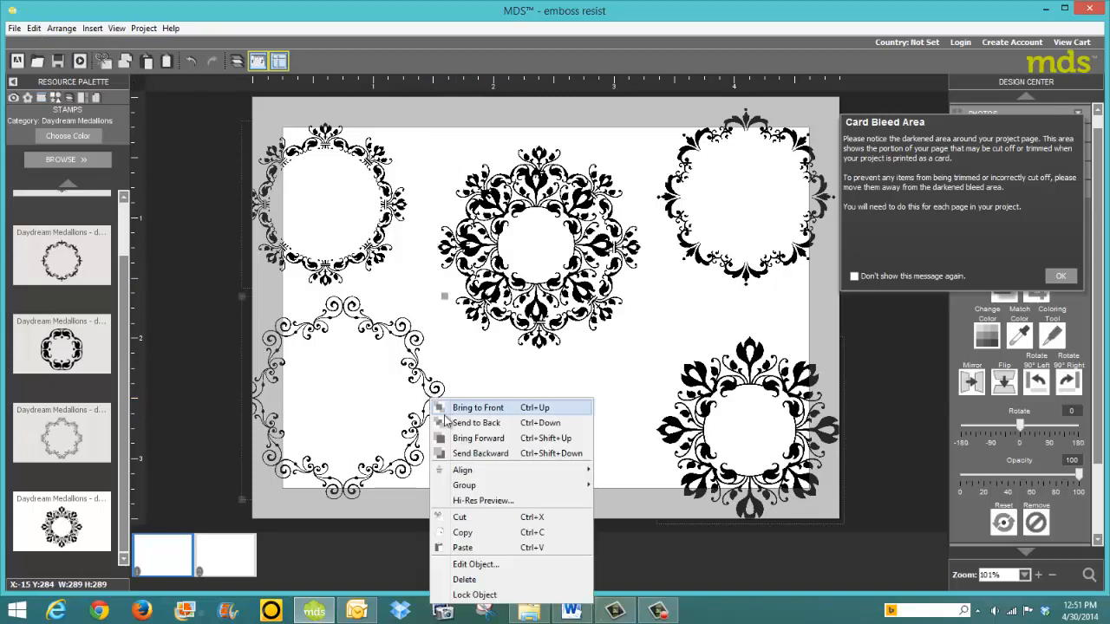
click(459, 517)
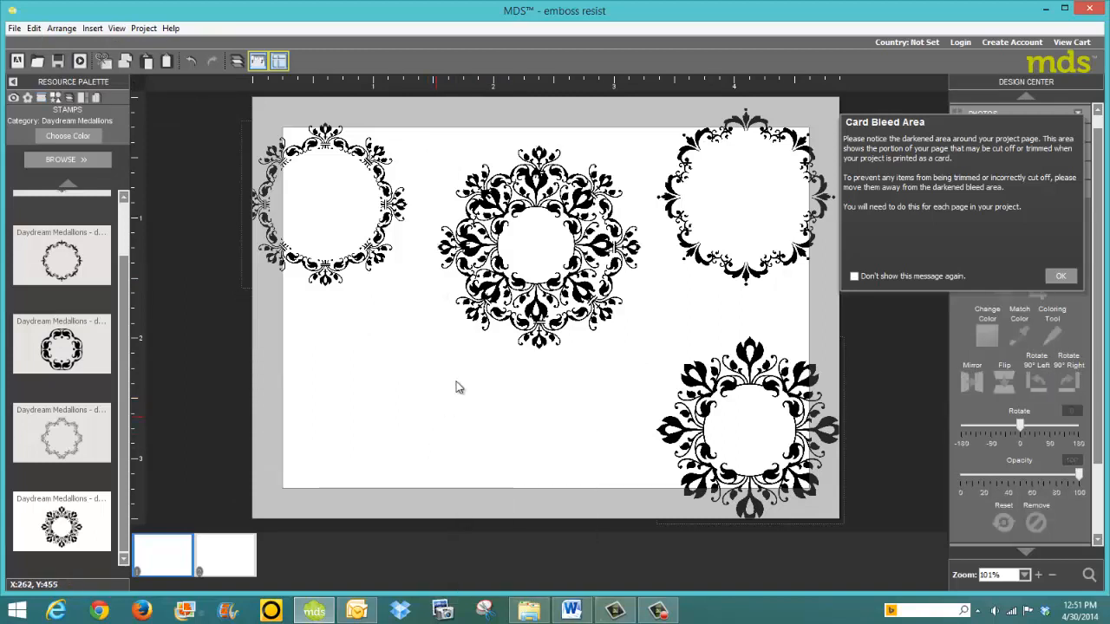
Move the grouped medallion toward the page's centre and shift the upper-right medallion slightly inward
click(487, 330)
drag(488, 330, 442, 403)
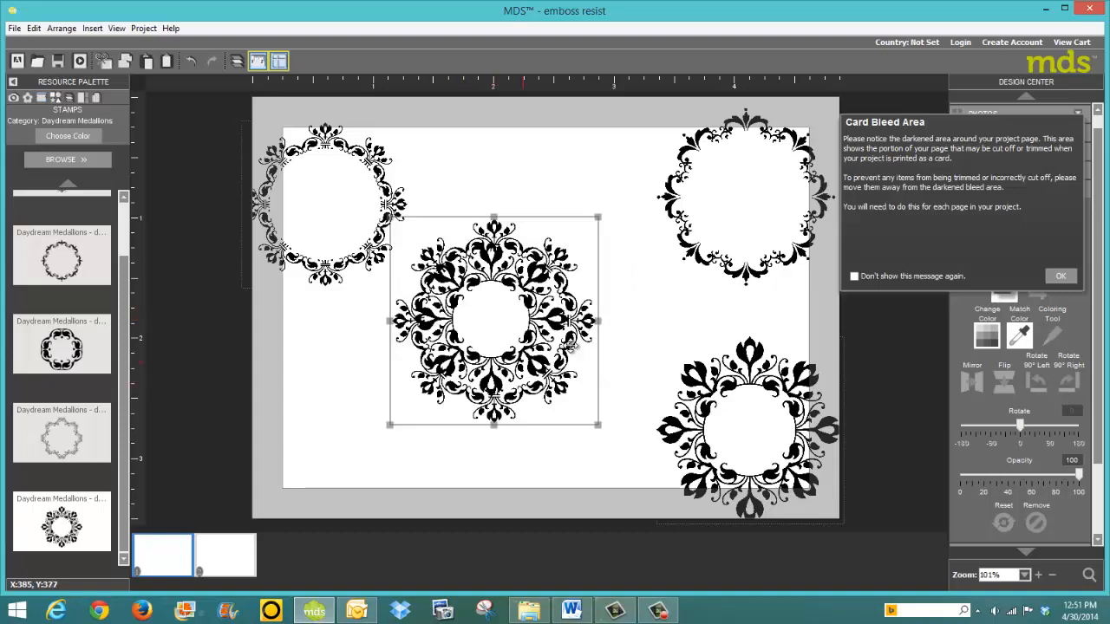
drag(709, 254, 669, 257)
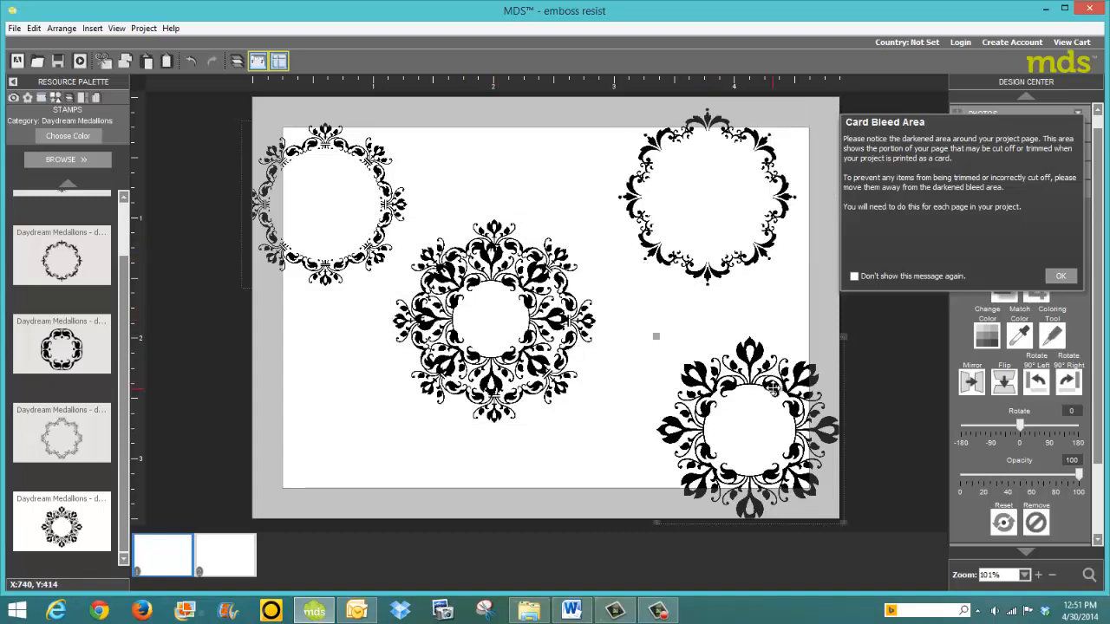
Move the lower-right floral medallion inward so it sits fully inside the page's bleed margin
drag(769, 385, 736, 345)
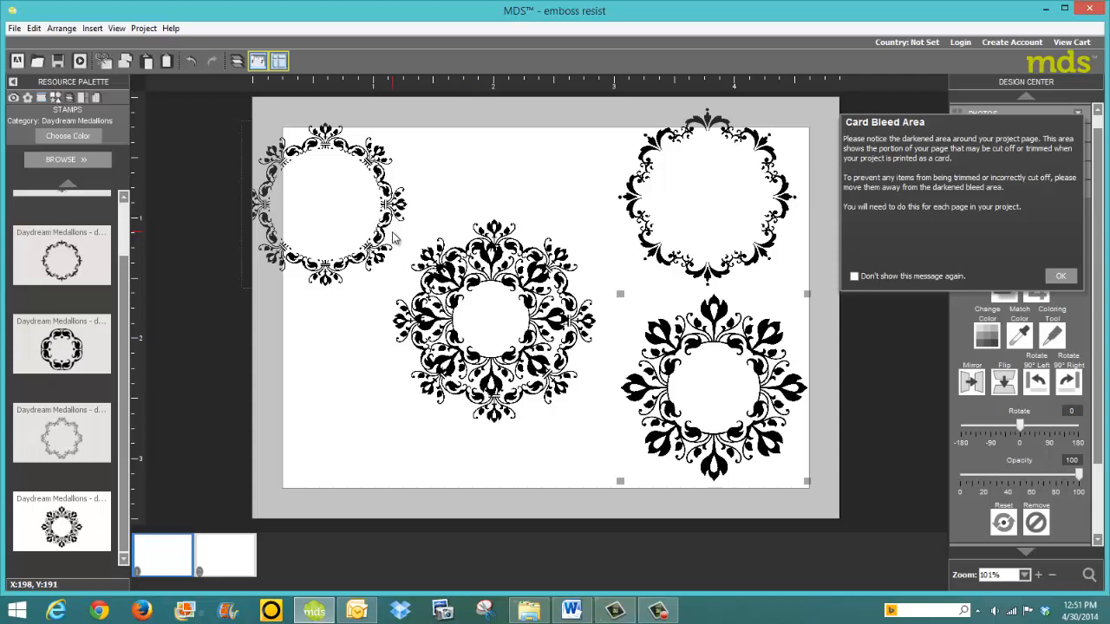
Dismiss the Card Bleed Area notice and recolor the upper-left medallion white
click(392, 204)
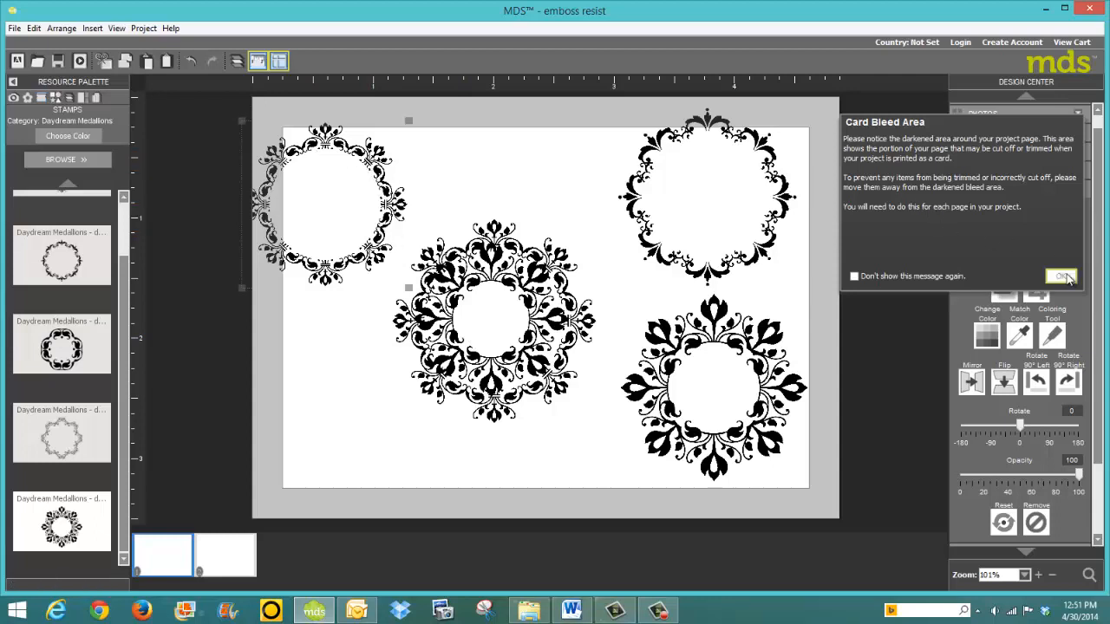
click(1060, 275)
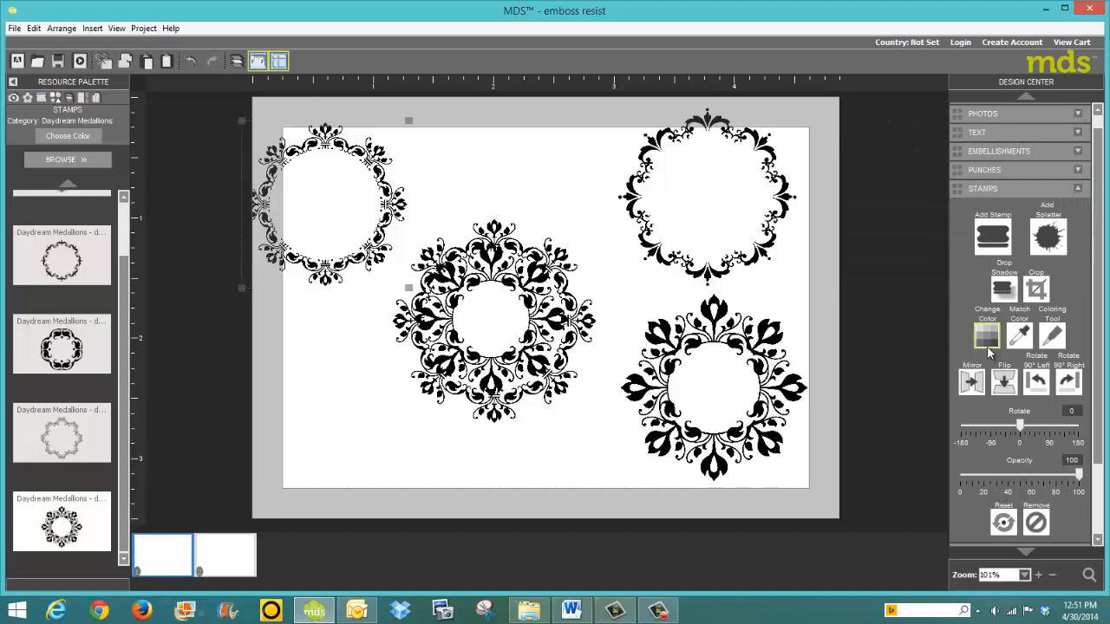
click(987, 338)
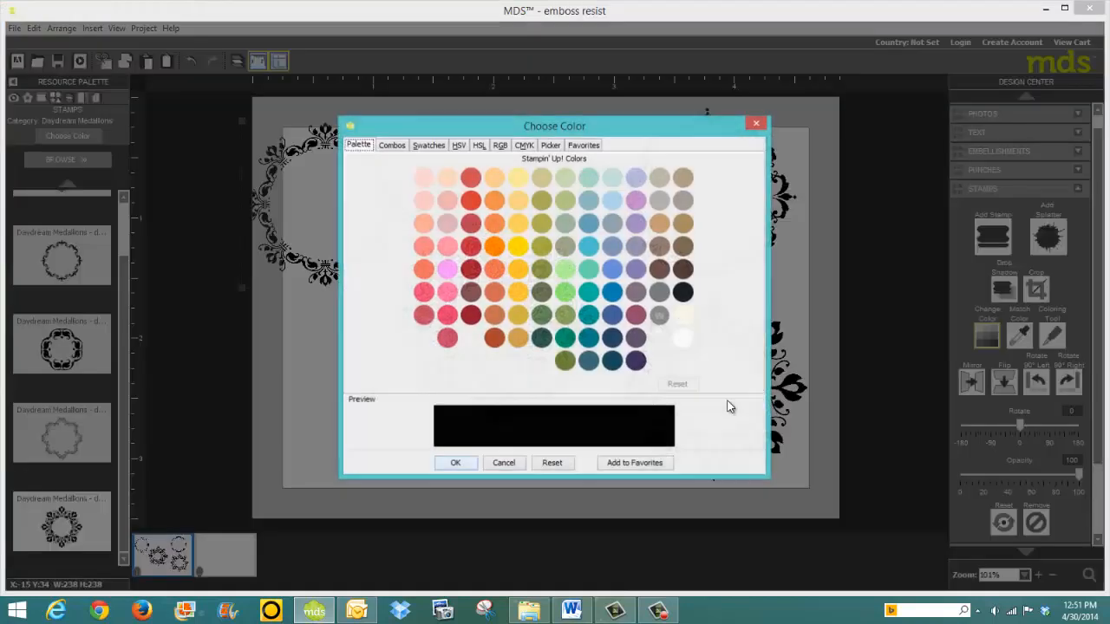
click(468, 463)
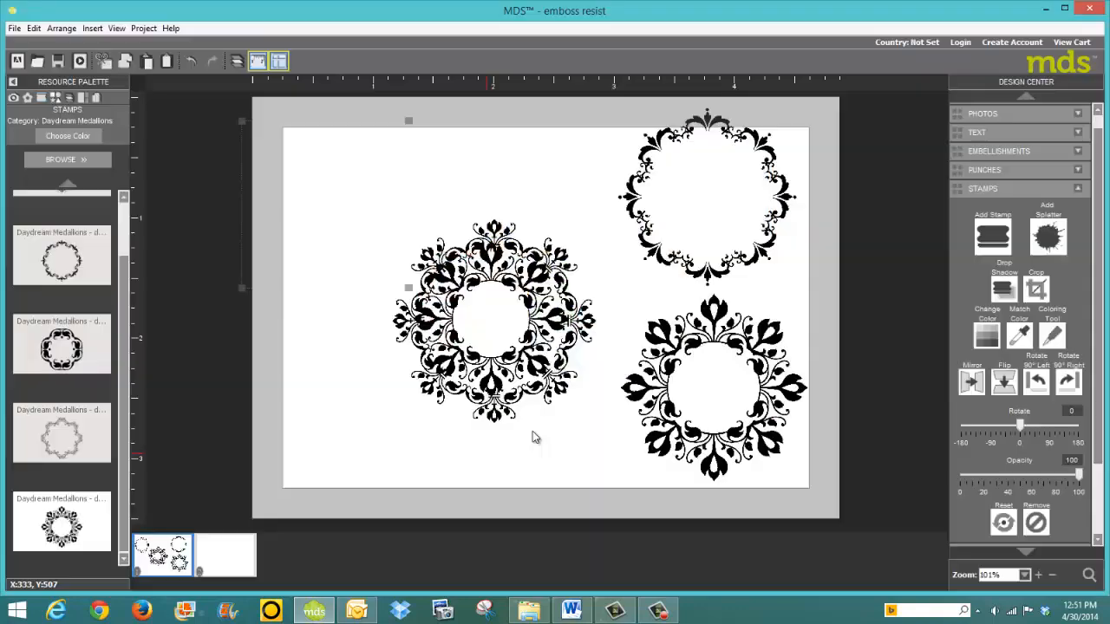
Configure a light green drop shadow for the upper-left medallion with 98% opacity and a blur of 22
click(1001, 290)
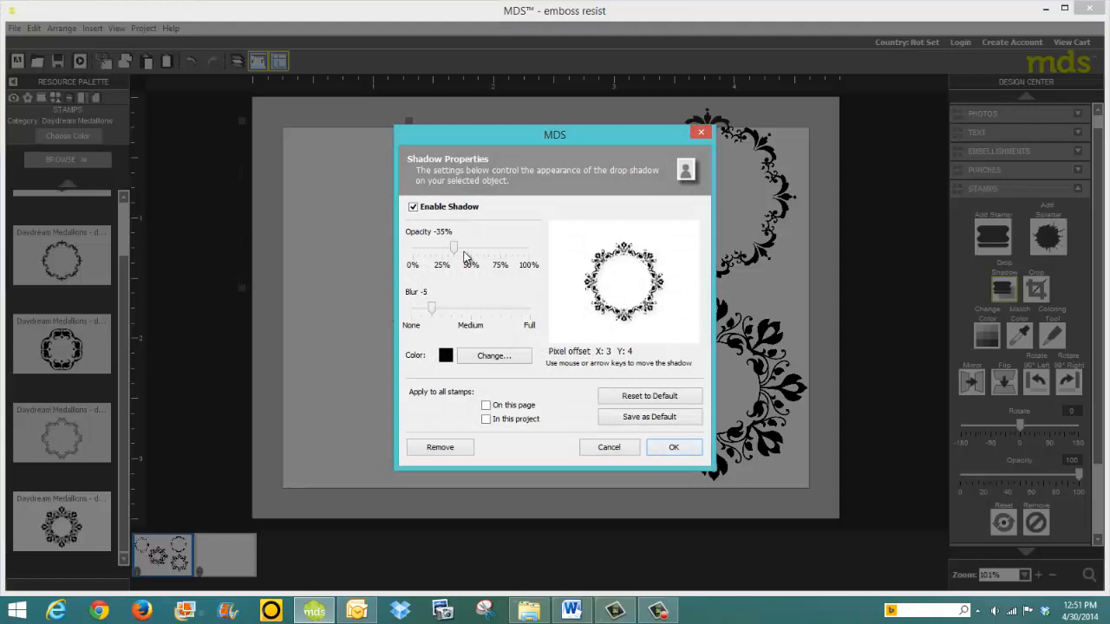
drag(456, 250, 526, 250)
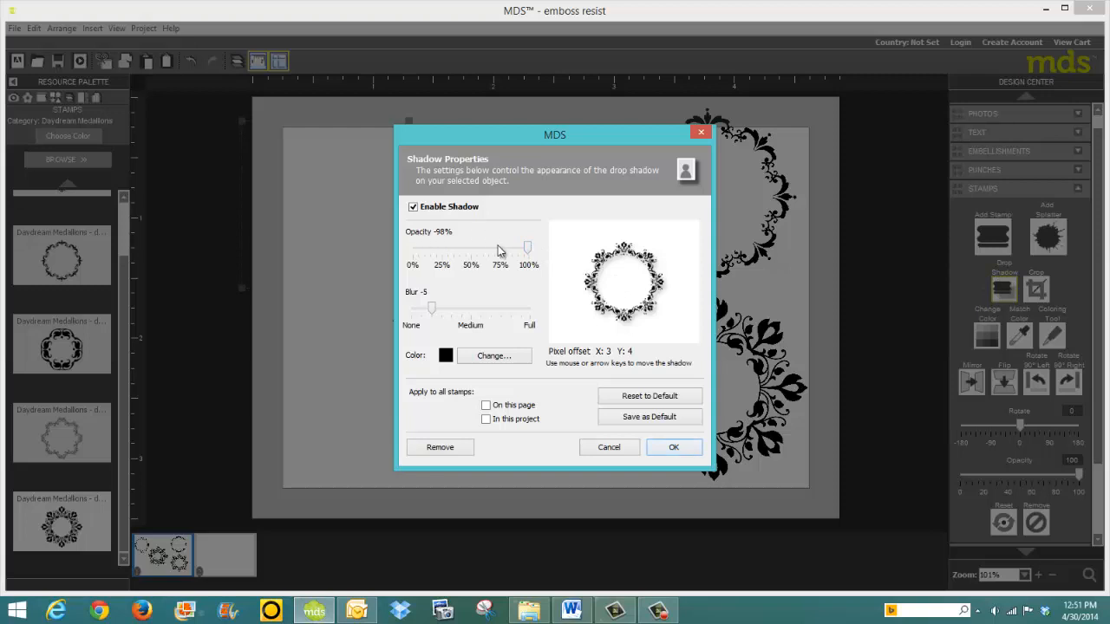
drag(431, 309, 518, 321)
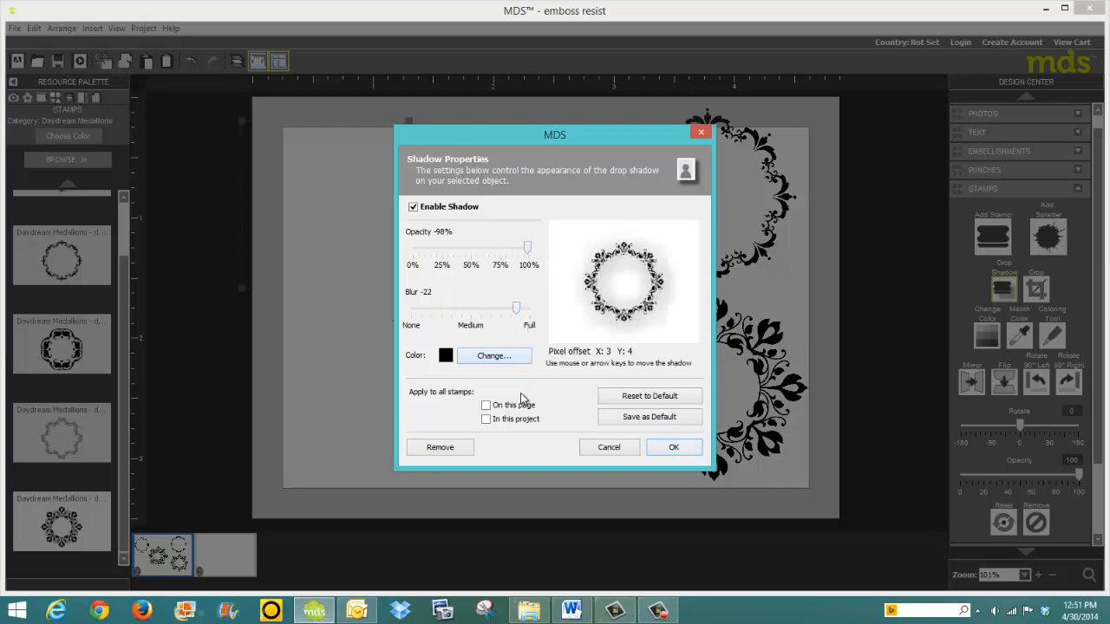
click(488, 357)
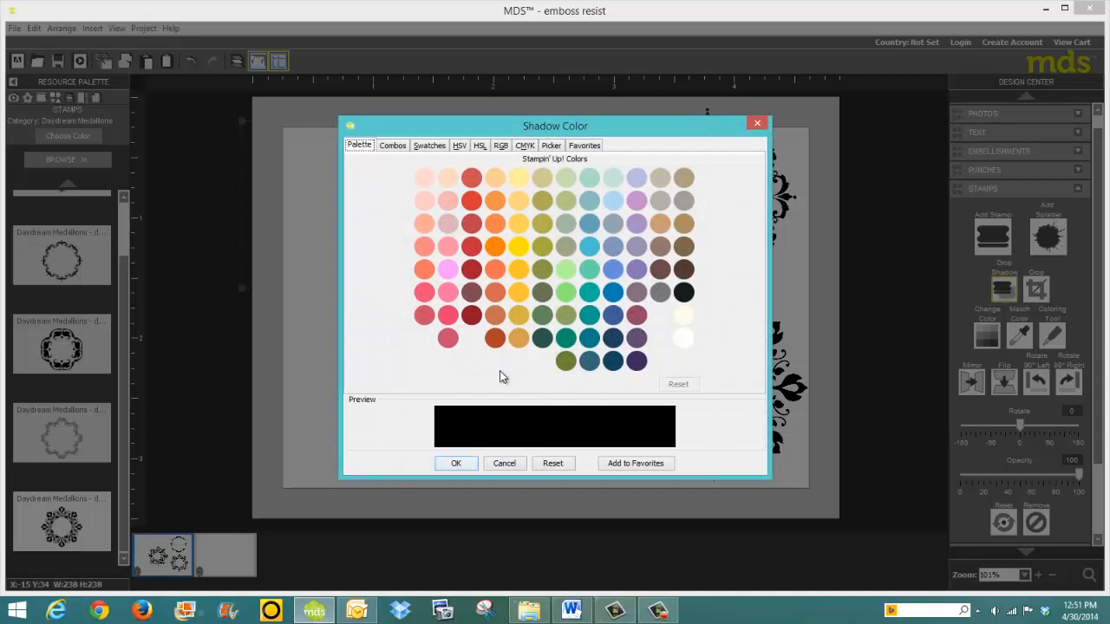
click(566, 293)
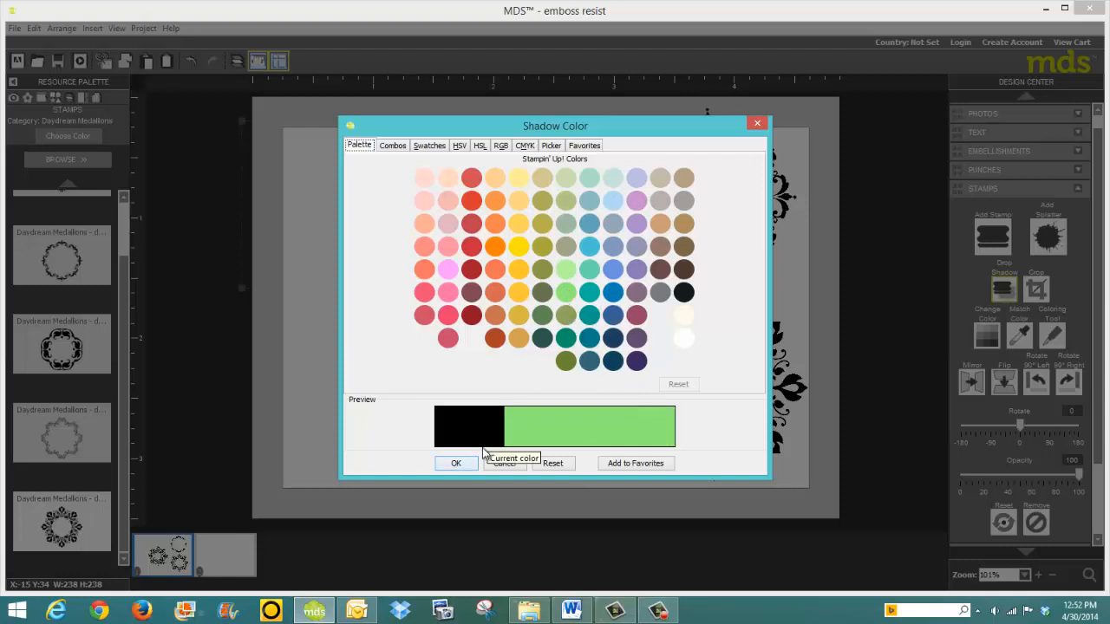
click(456, 463)
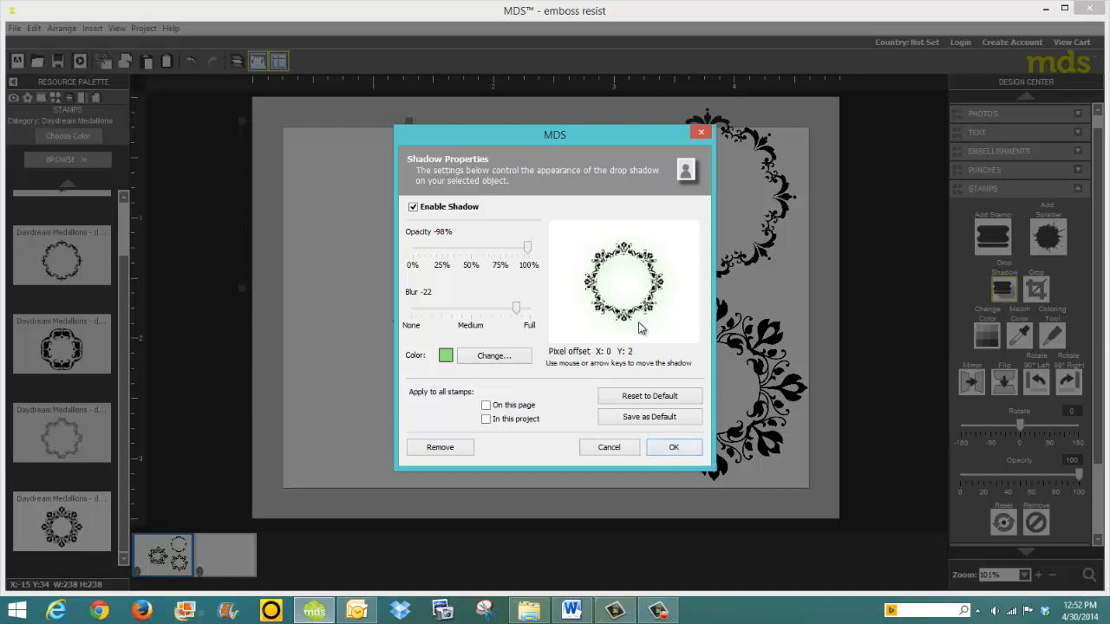
Adjust the green shadow's offset to centre it behind the medallion and apply the shadow settings
drag(636, 320, 638, 327)
drag(639, 322, 636, 323)
drag(636, 311, 633, 323)
click(676, 446)
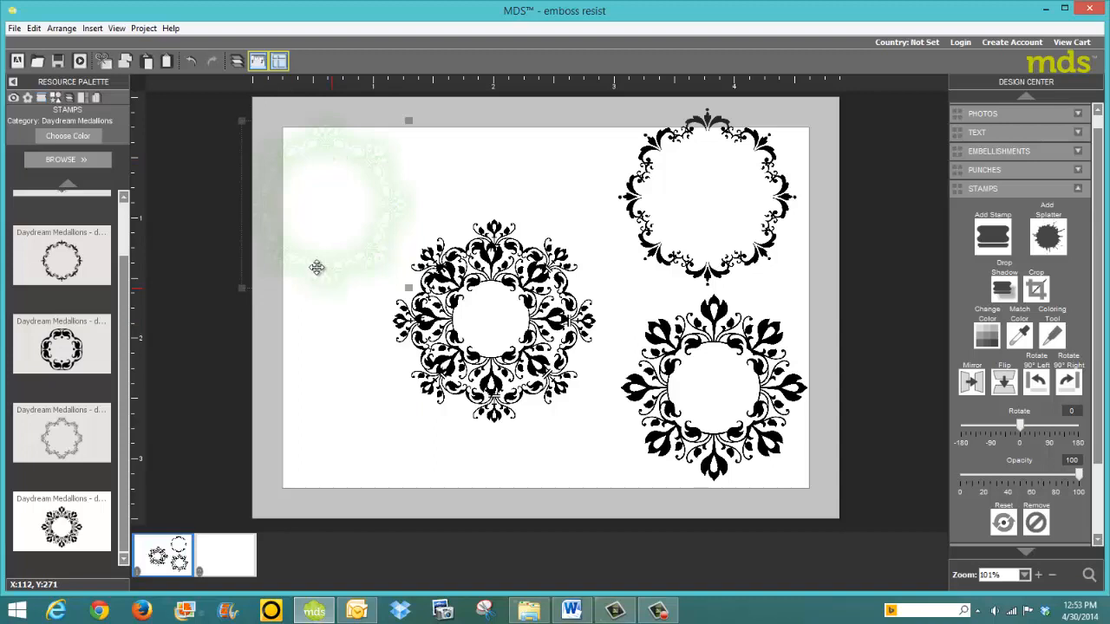
Paste copies of the green-shadowed medallion directly over the original to deepen its glow, and group the stacked copies
click(169, 61)
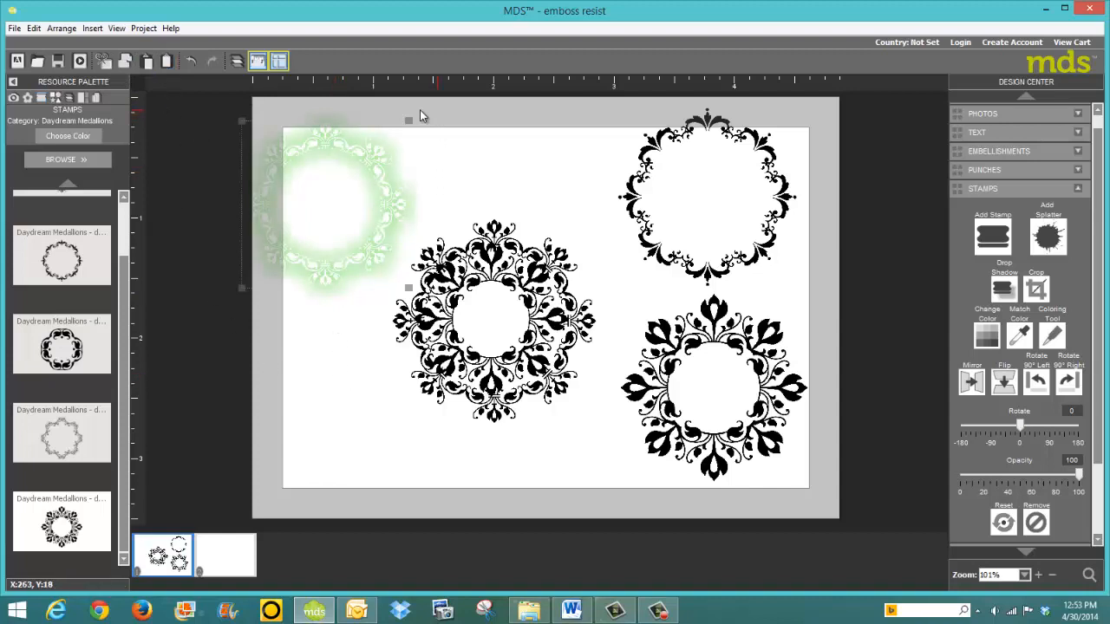
drag(438, 109, 295, 226)
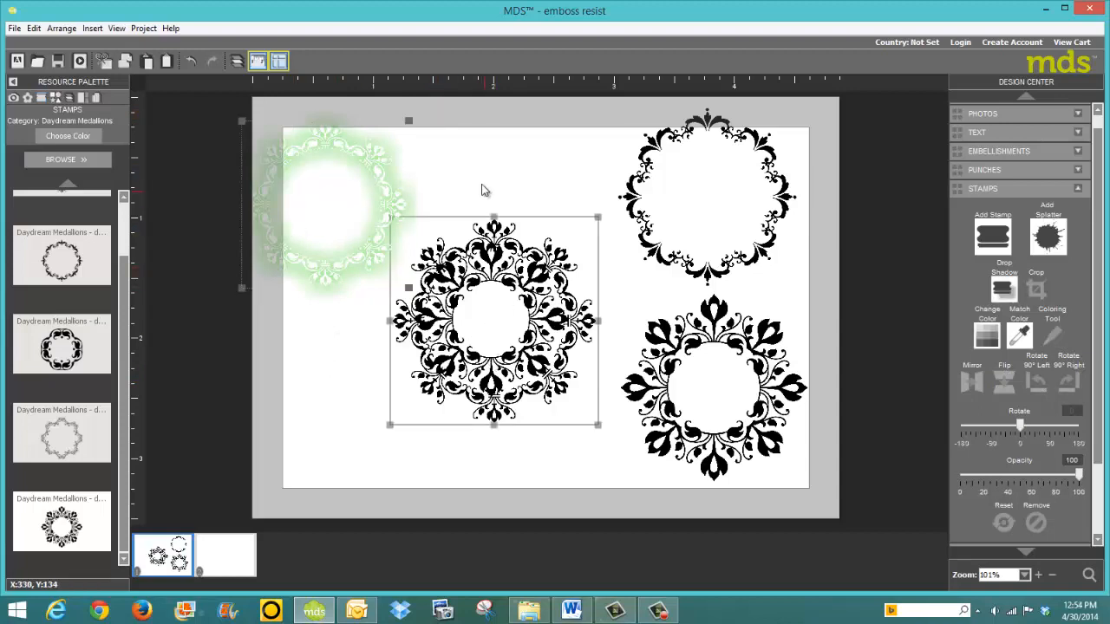
click(454, 151)
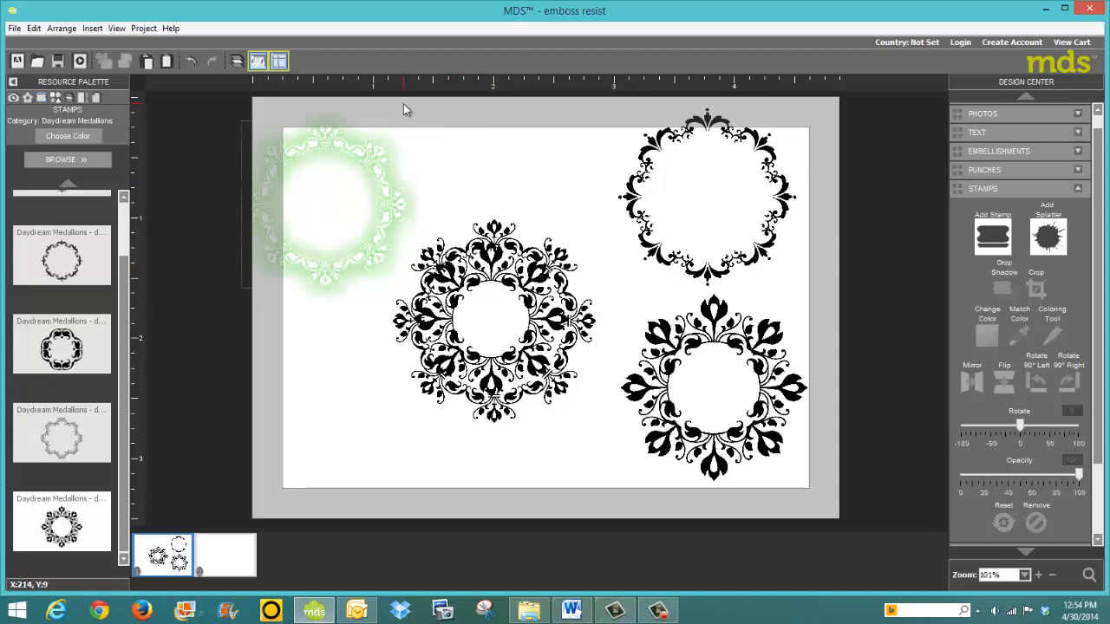
drag(403, 103, 300, 203)
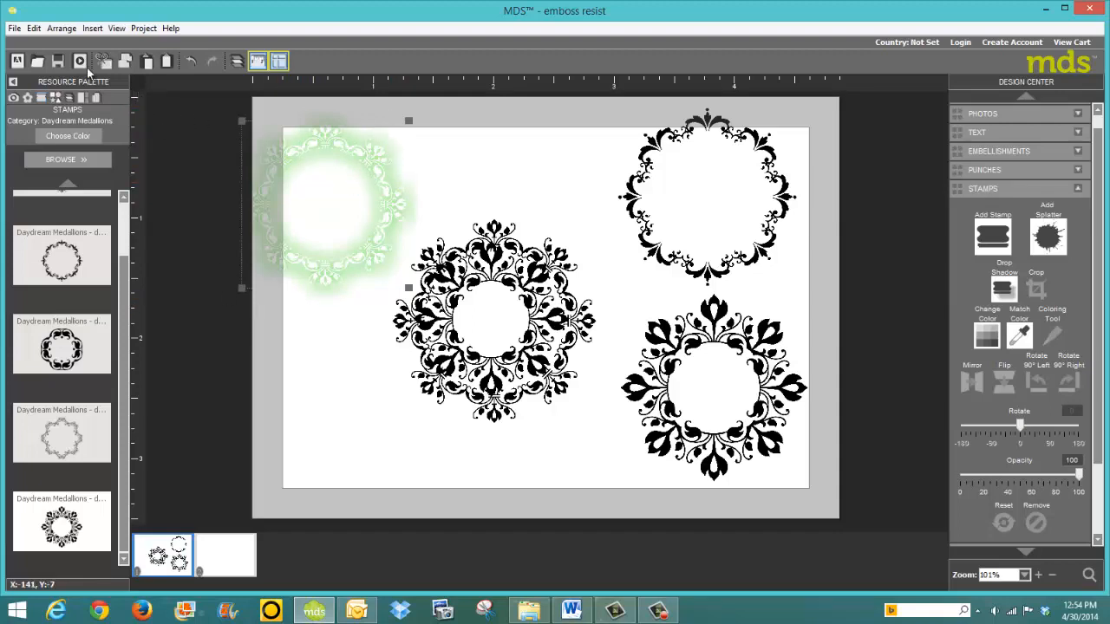
click(63, 28)
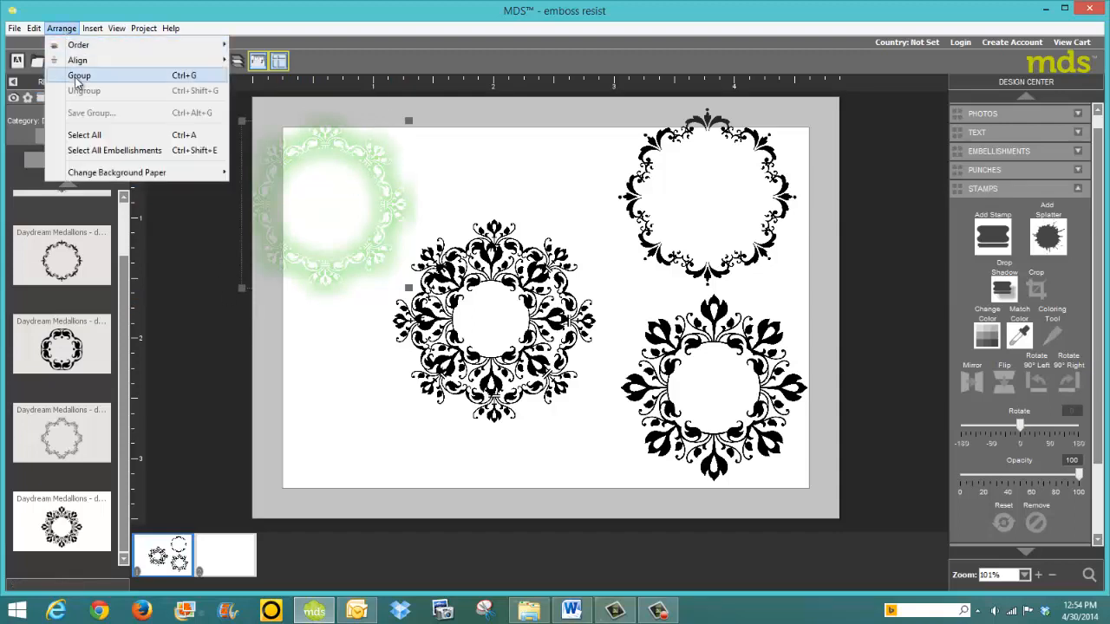
click(269, 349)
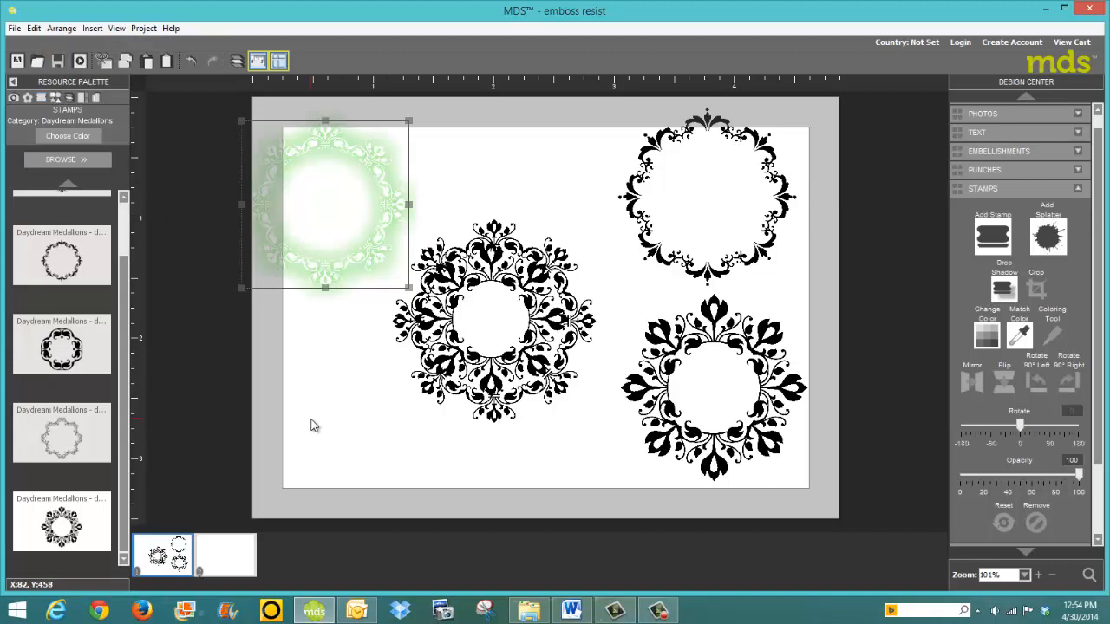
Recolor the grouped medallion in the page's centre white
click(515, 392)
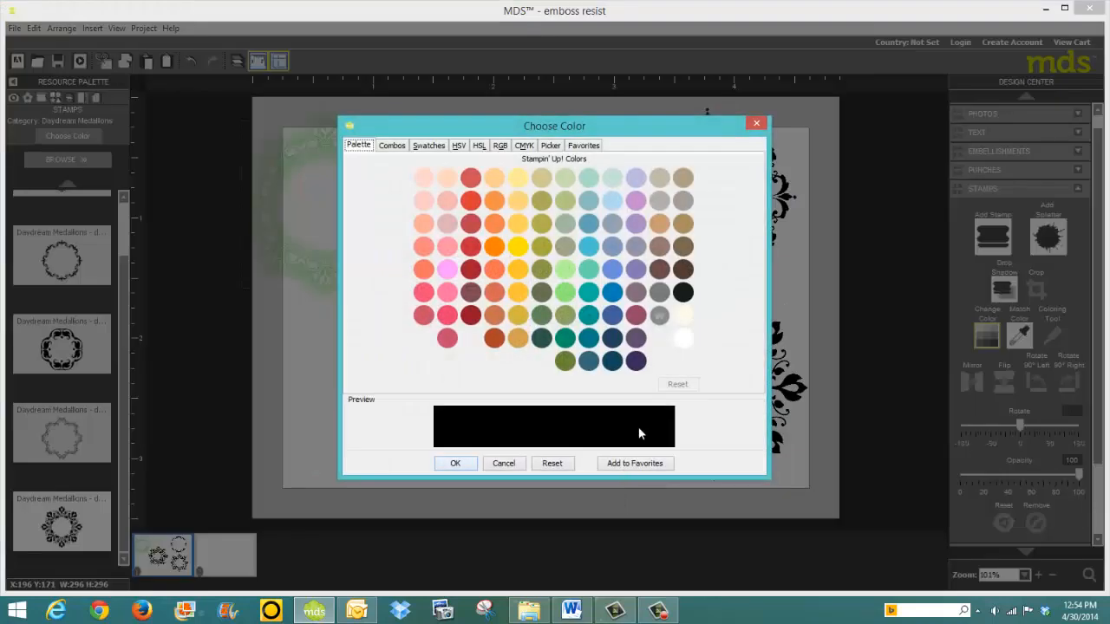
click(683, 317)
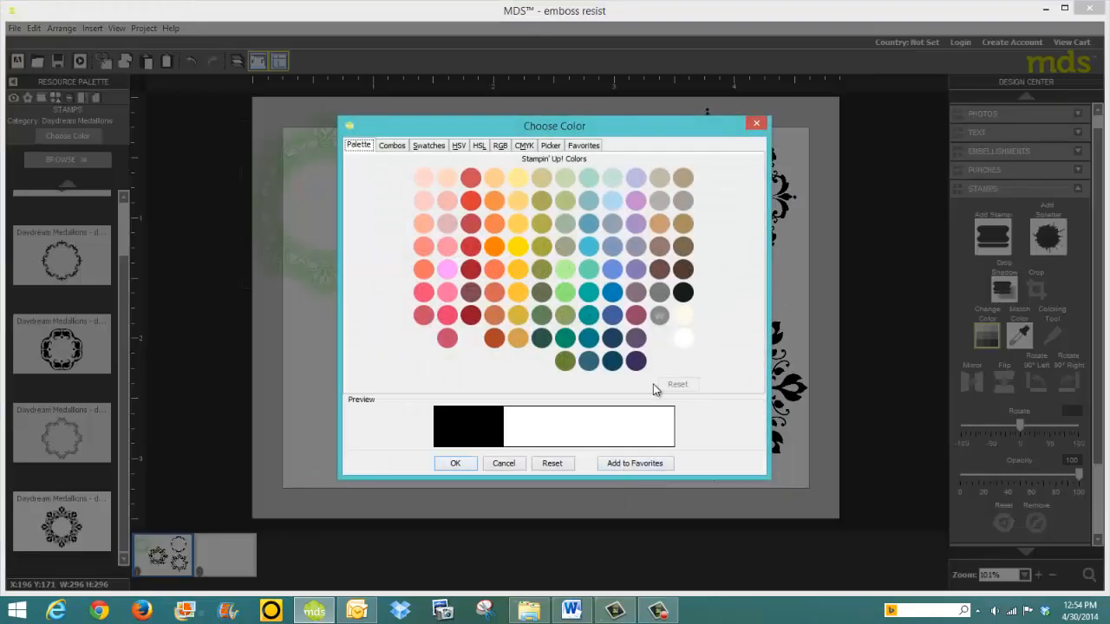
click(472, 464)
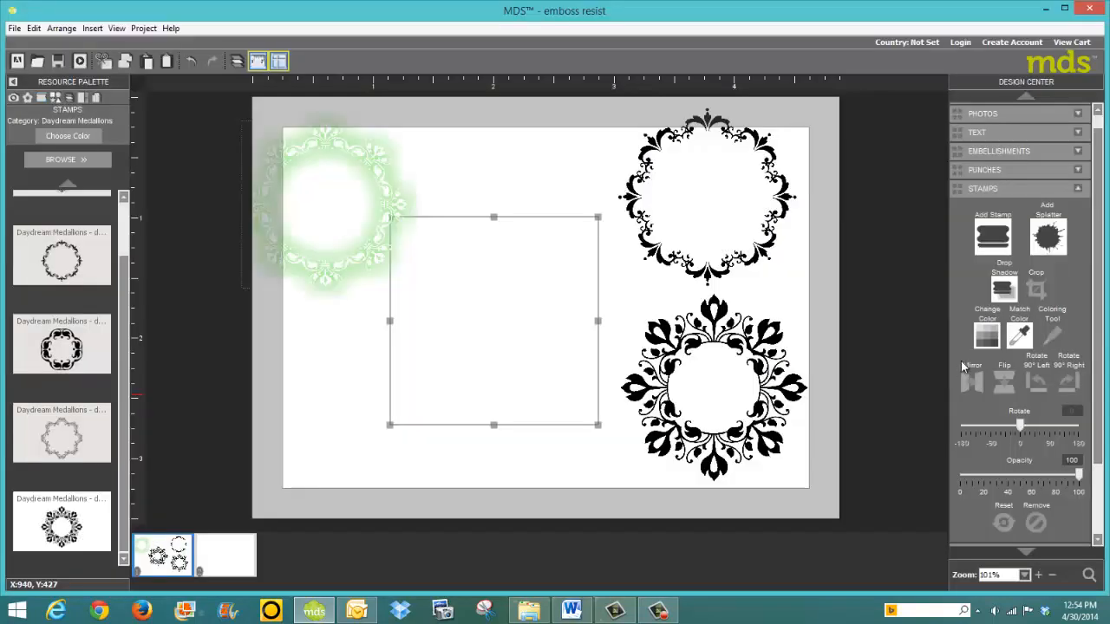
Apply a teal drop shadow to the central medallion group with 96% opacity and a blur of 23
click(1002, 289)
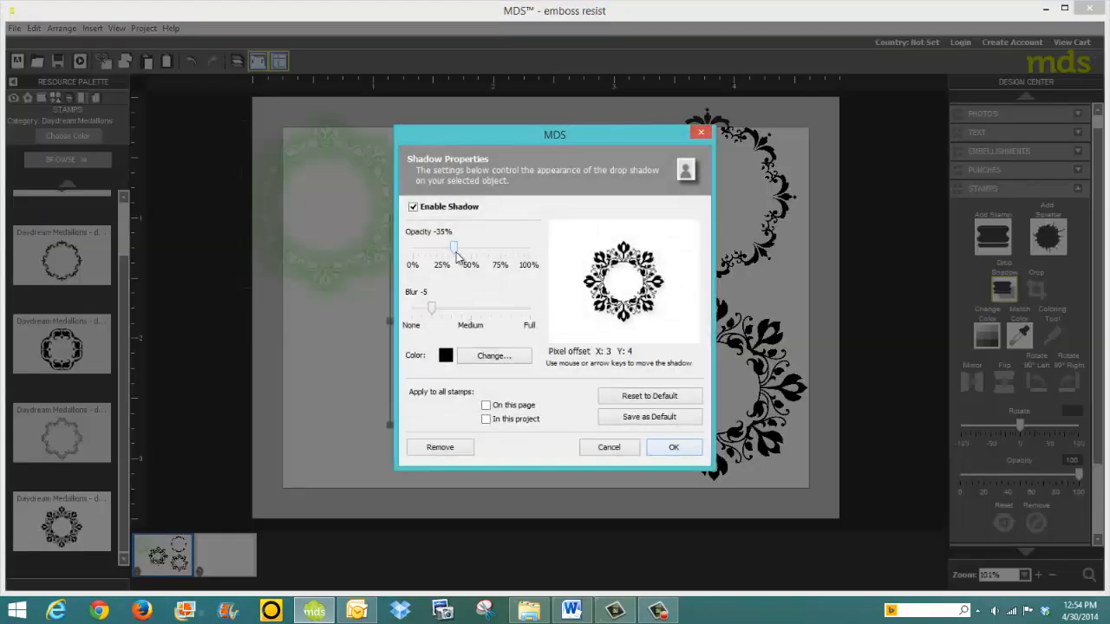
drag(454, 252, 524, 256)
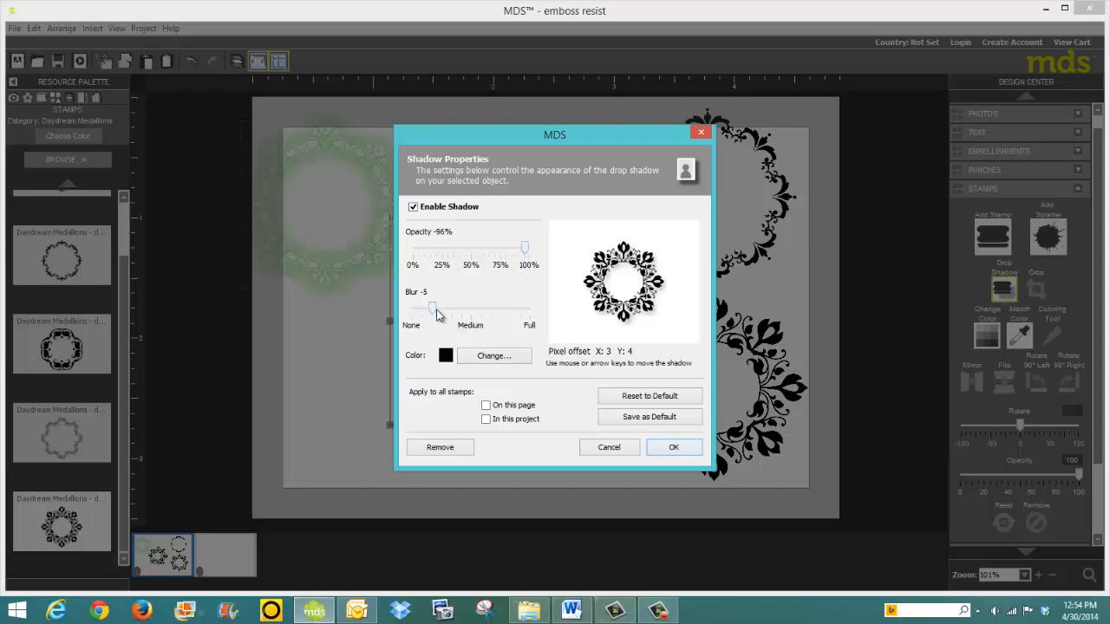
drag(432, 309, 521, 320)
click(470, 356)
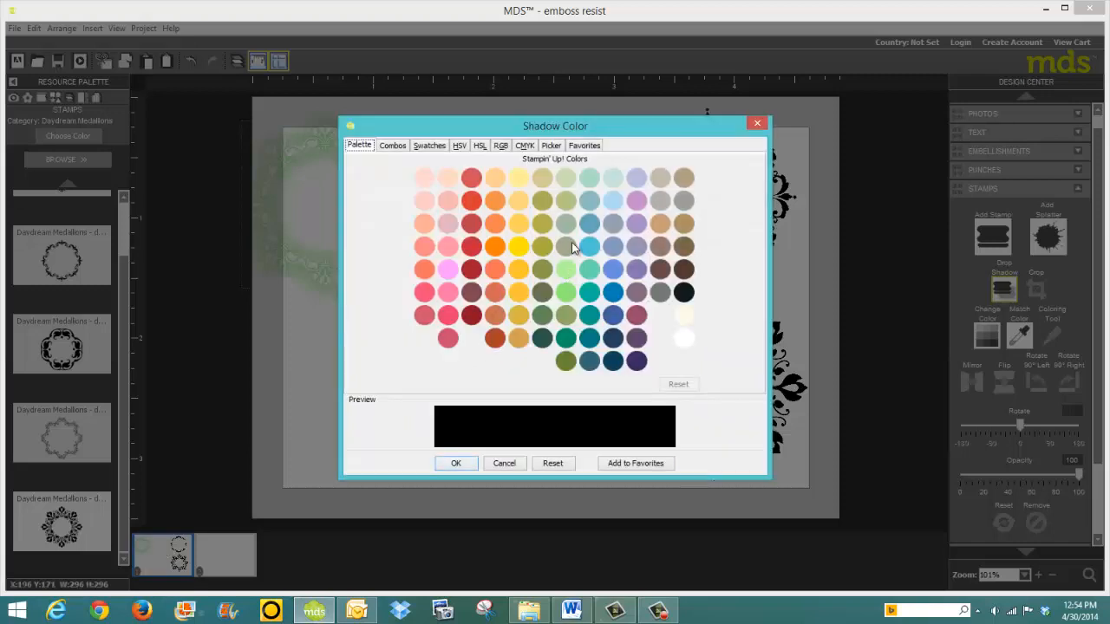
click(590, 317)
click(457, 464)
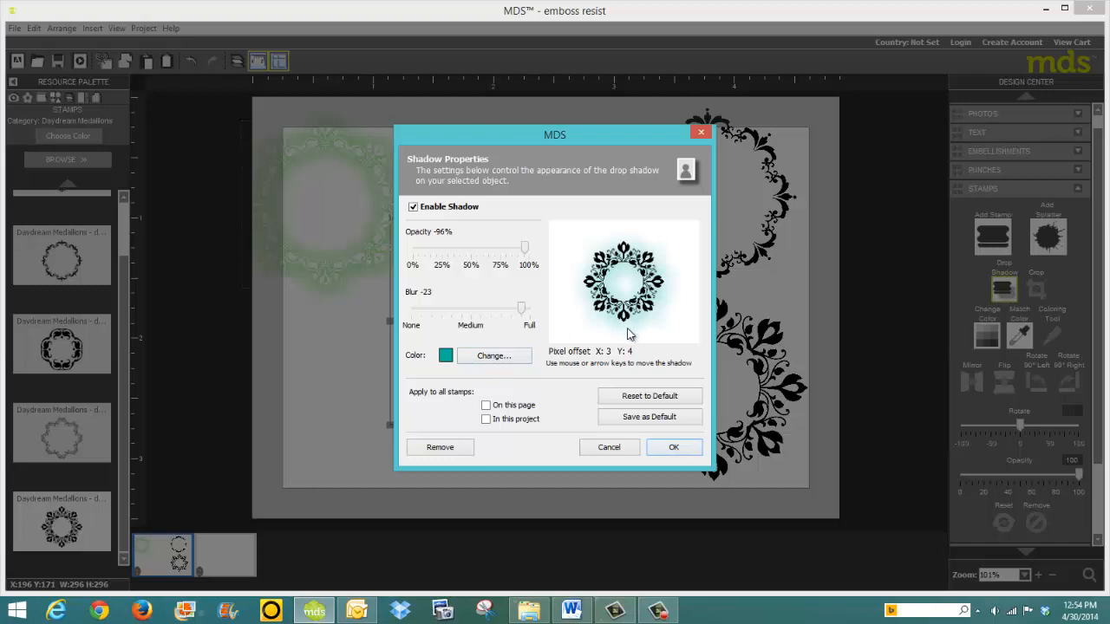
key(Return)
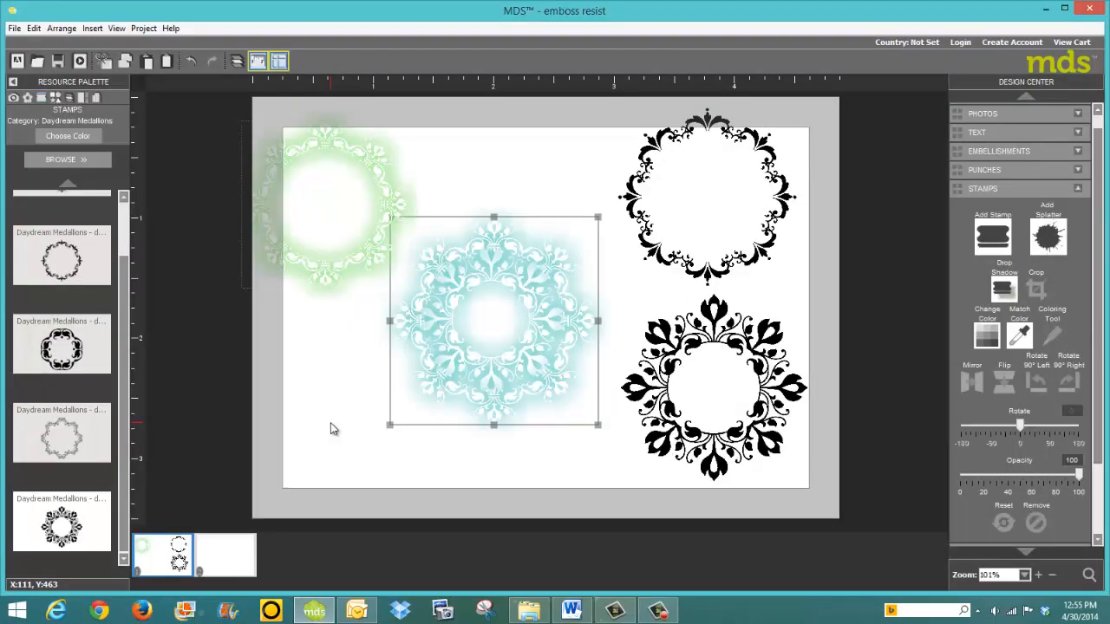
Move the teal-shadowed medallion group left so its edge overlaps the green-shadowed medallion
click(529, 387)
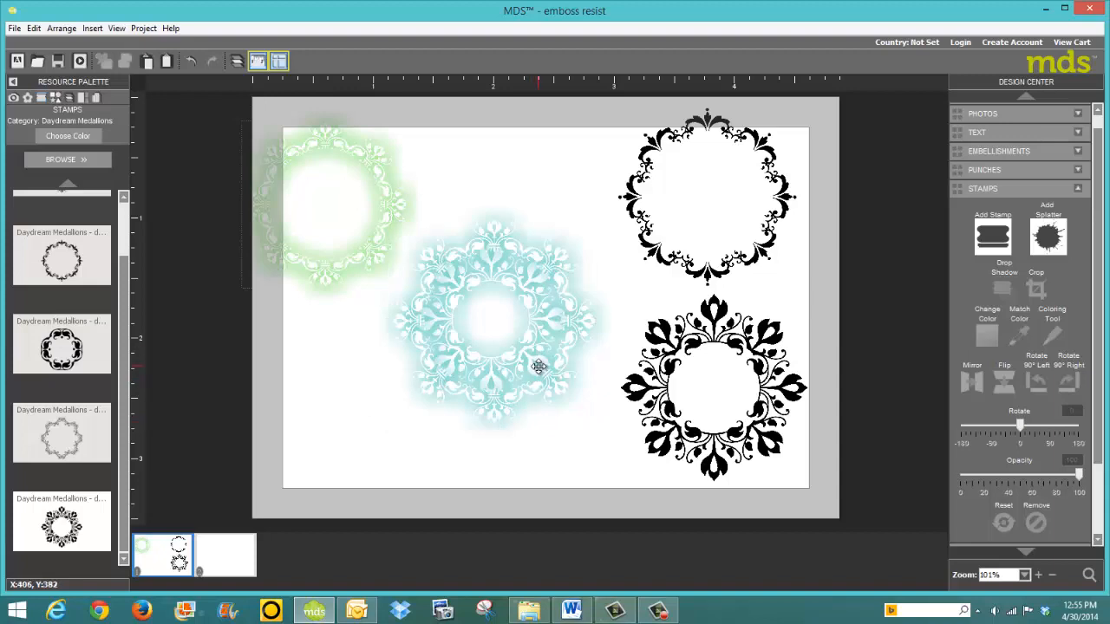
click(536, 368)
drag(520, 368, 483, 369)
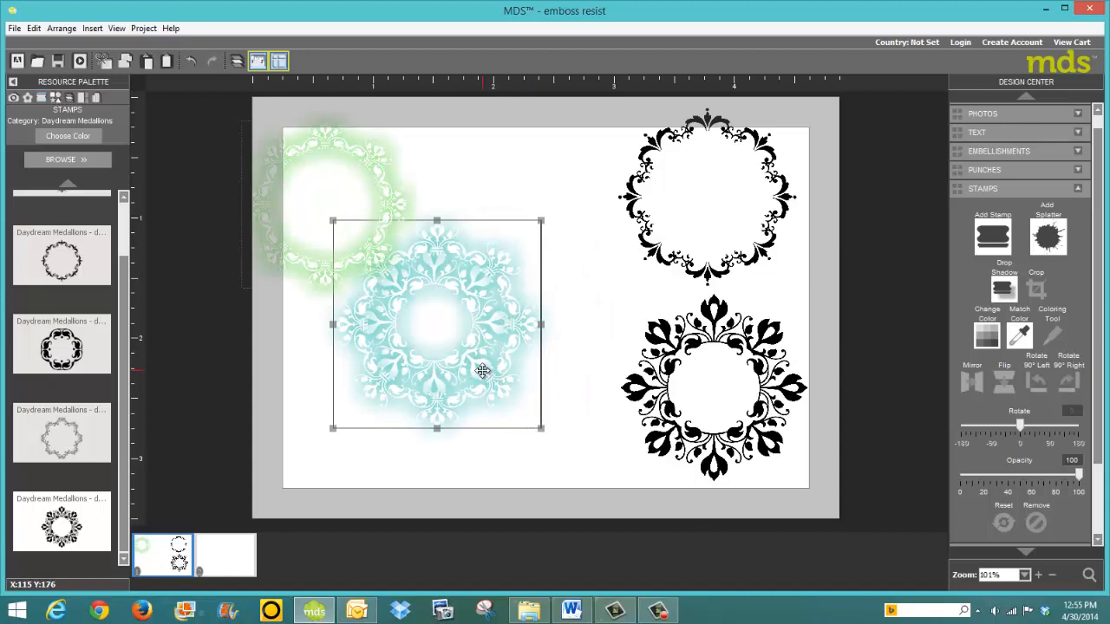
Shrink the upper-right medallion to about 192 by 192, shift it toward the page's centre, and recolor it white
click(665, 262)
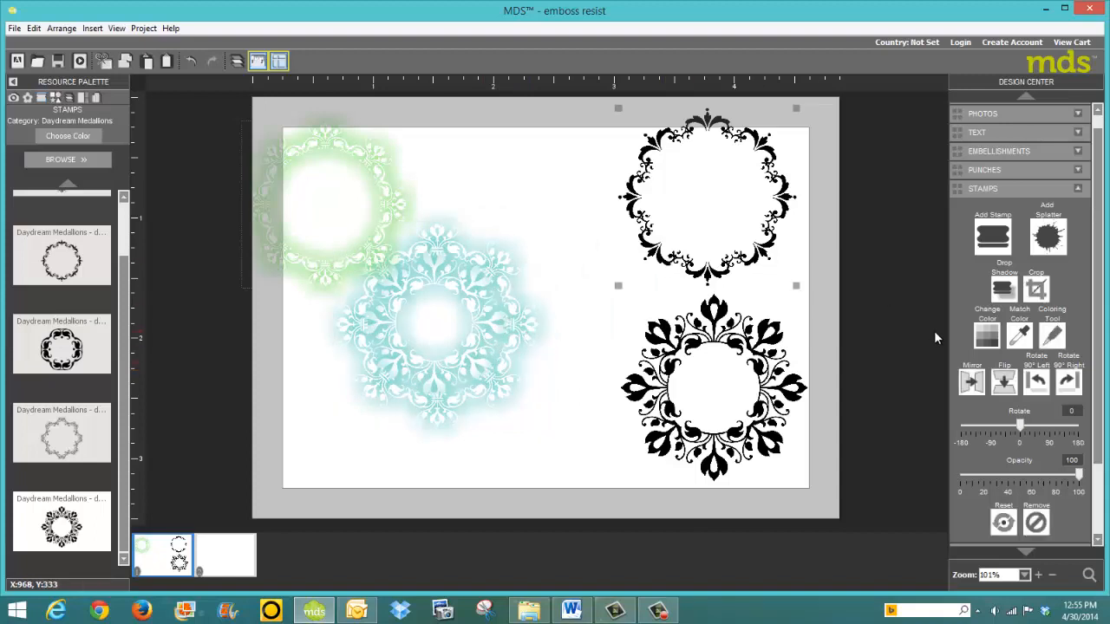
drag(796, 108, 681, 253)
click(982, 343)
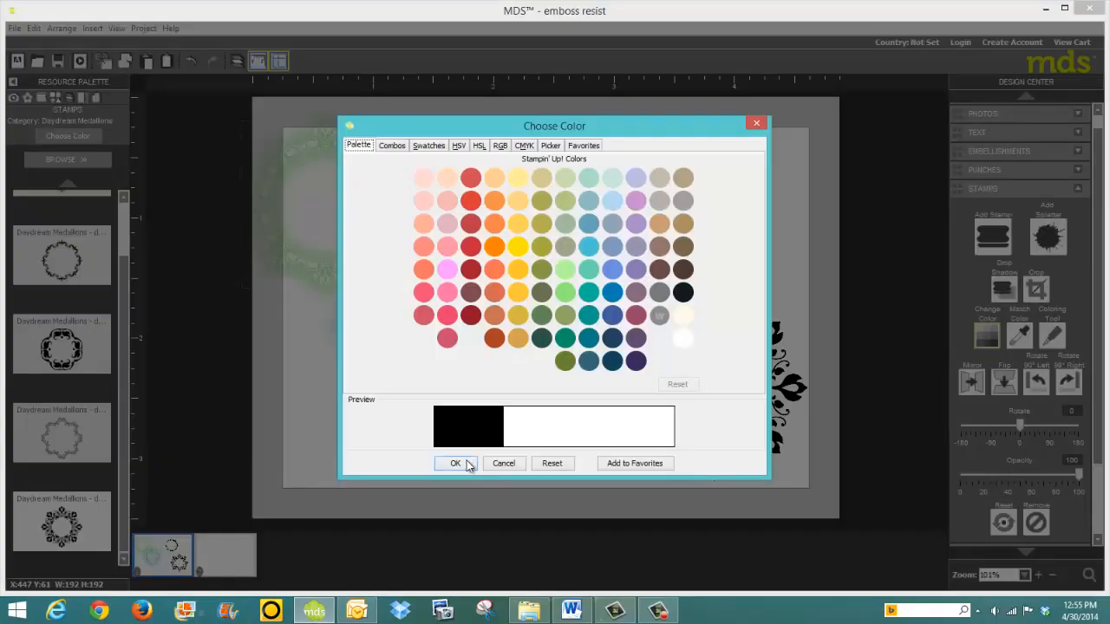
click(462, 462)
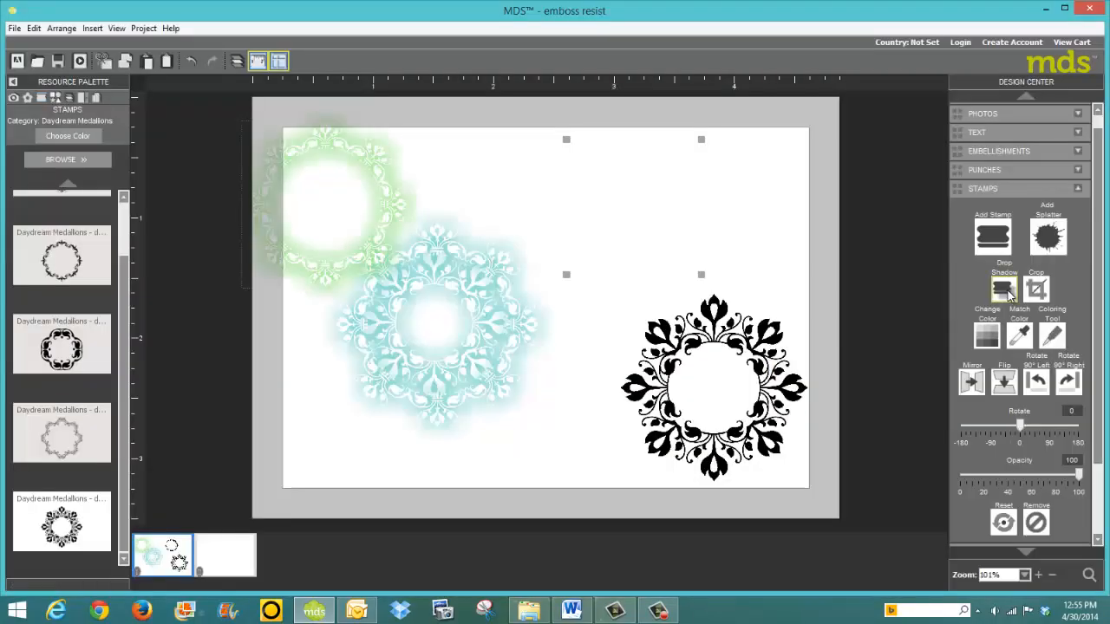
Apply a Pool Party drop shadow to the upper-right medallion with 100% opacity and a blur of 22
click(1003, 290)
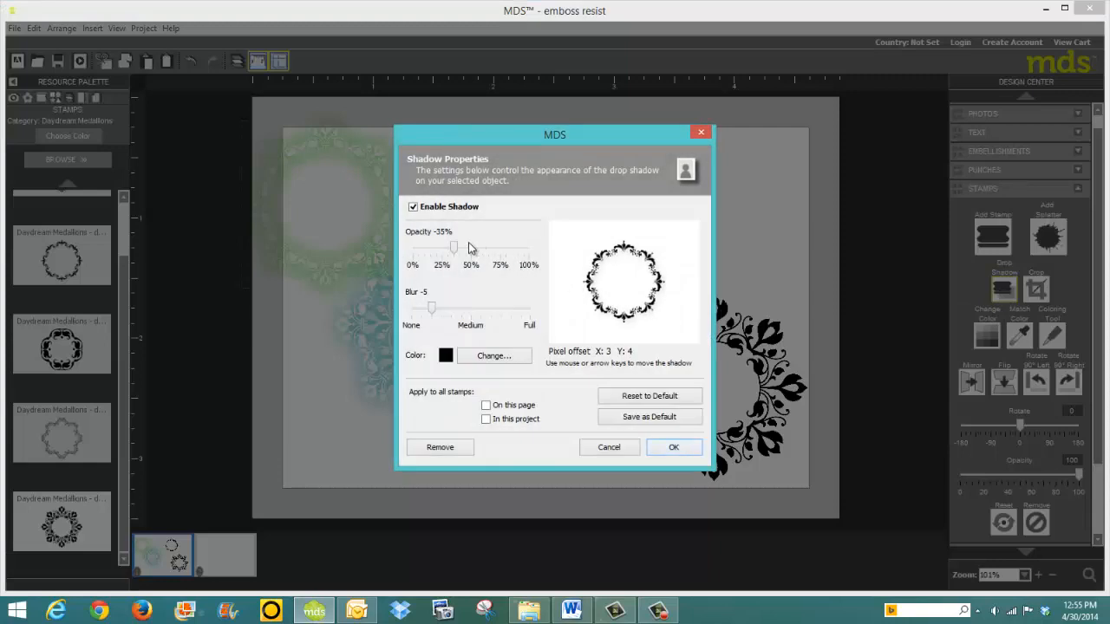
drag(453, 247, 539, 252)
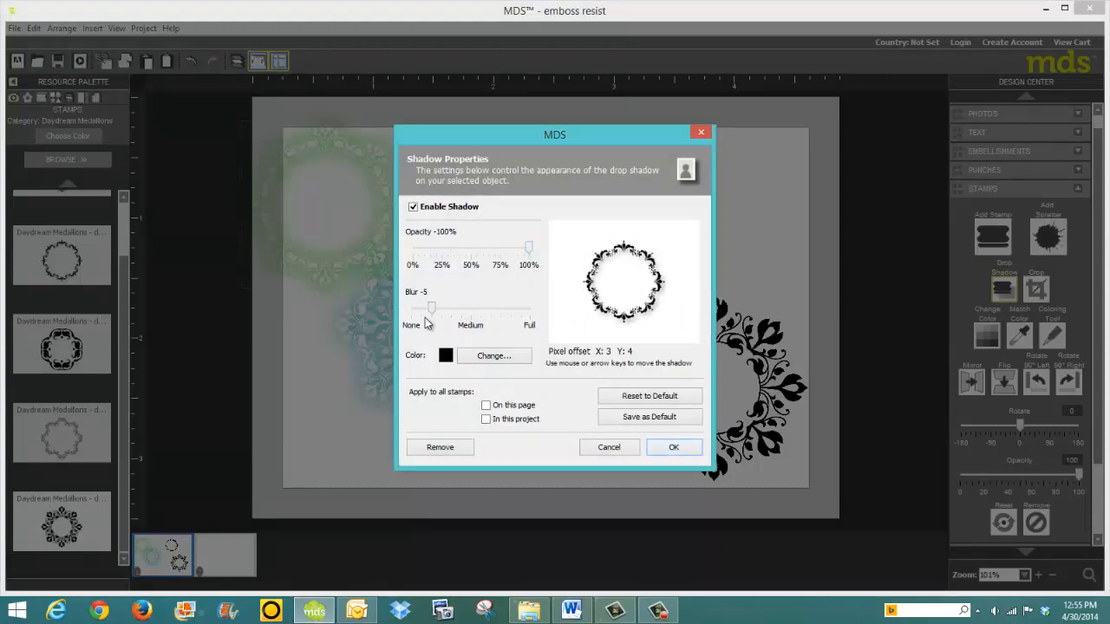
drag(431, 309, 515, 312)
click(494, 356)
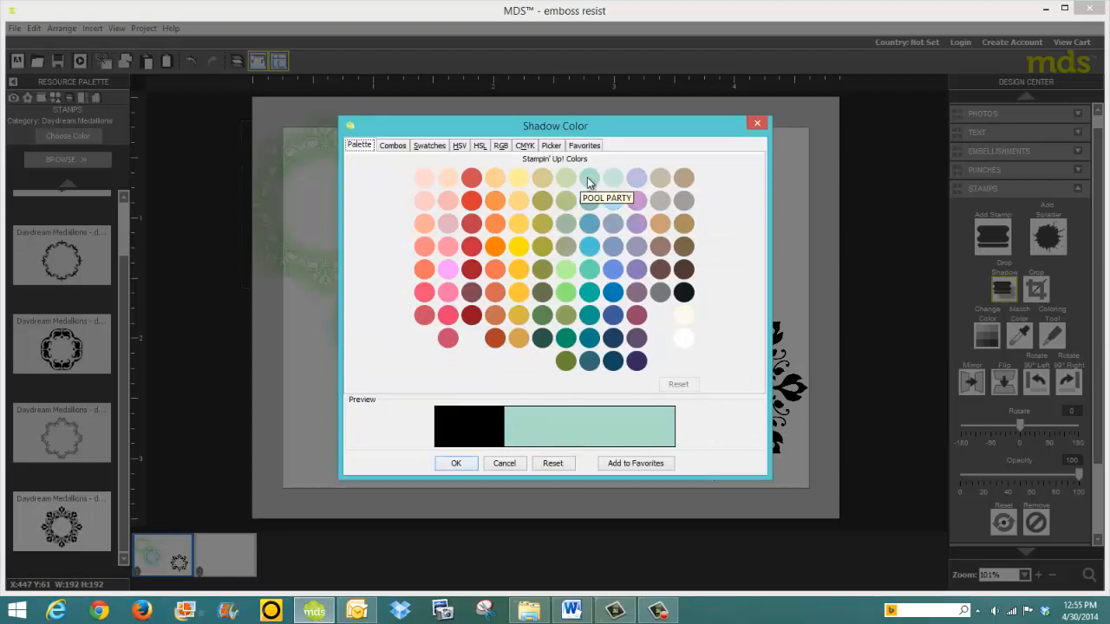
click(446, 461)
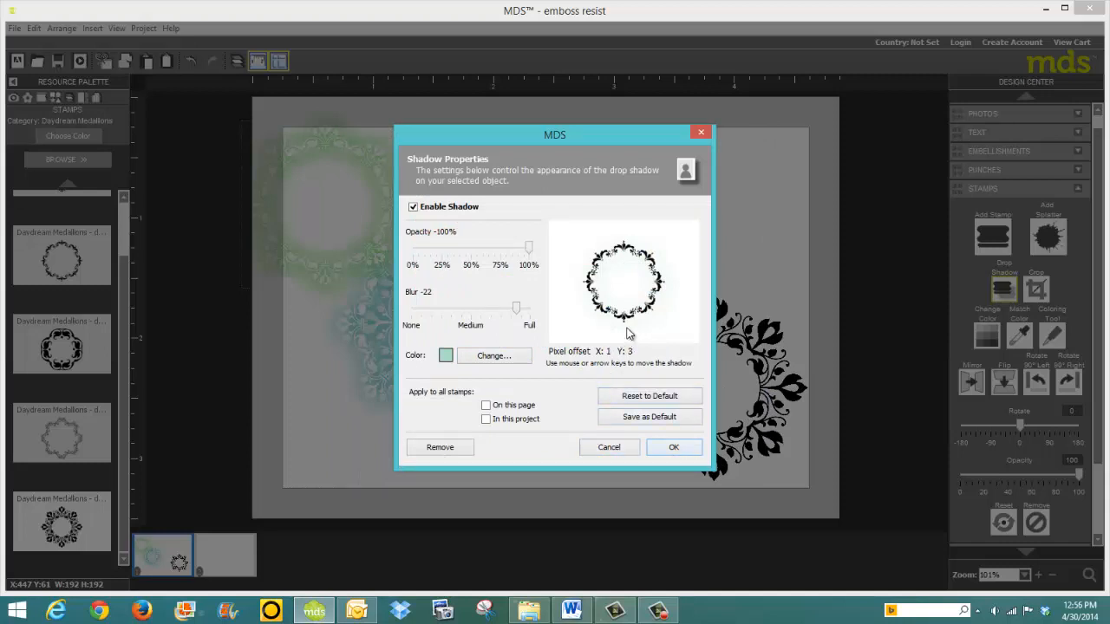
click(661, 448)
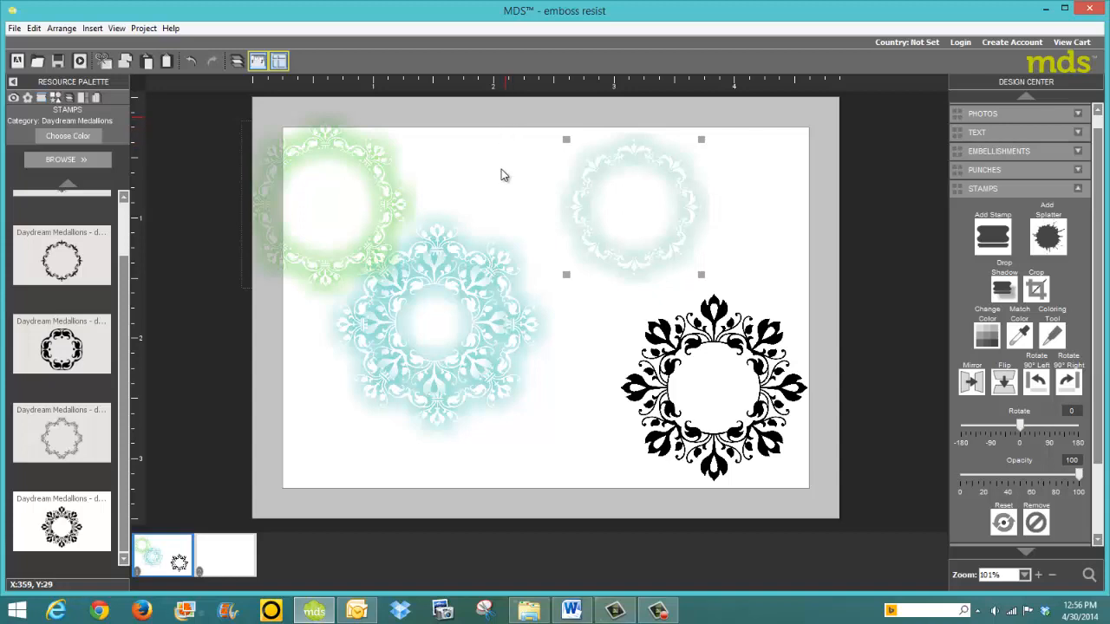
Group the stacked upper-right medallion copies into a single object
drag(505, 117, 738, 212)
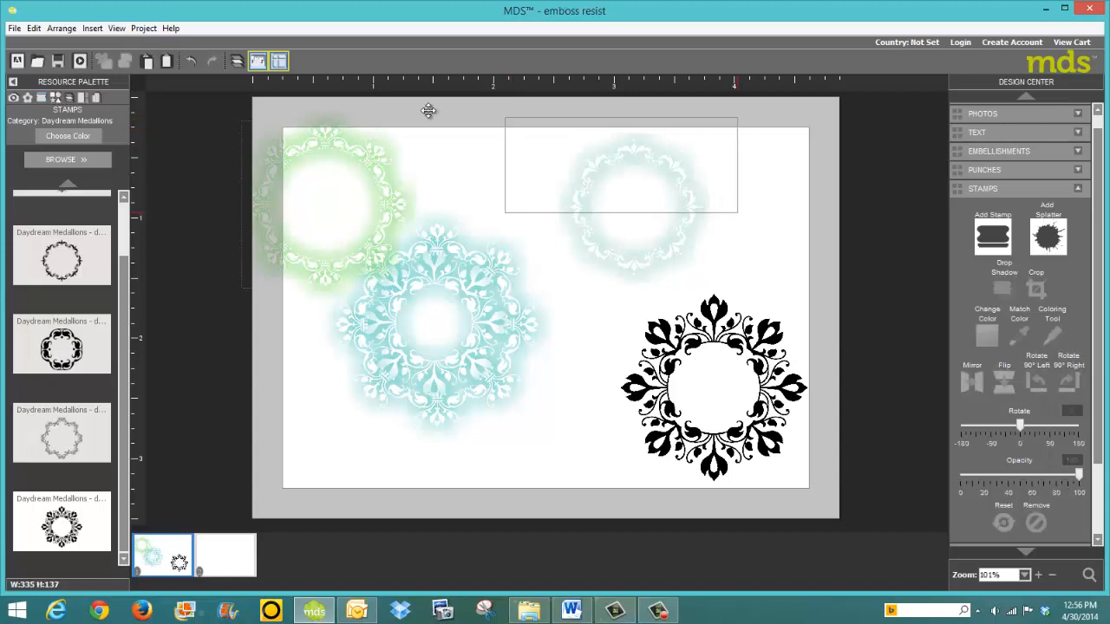
click(62, 28)
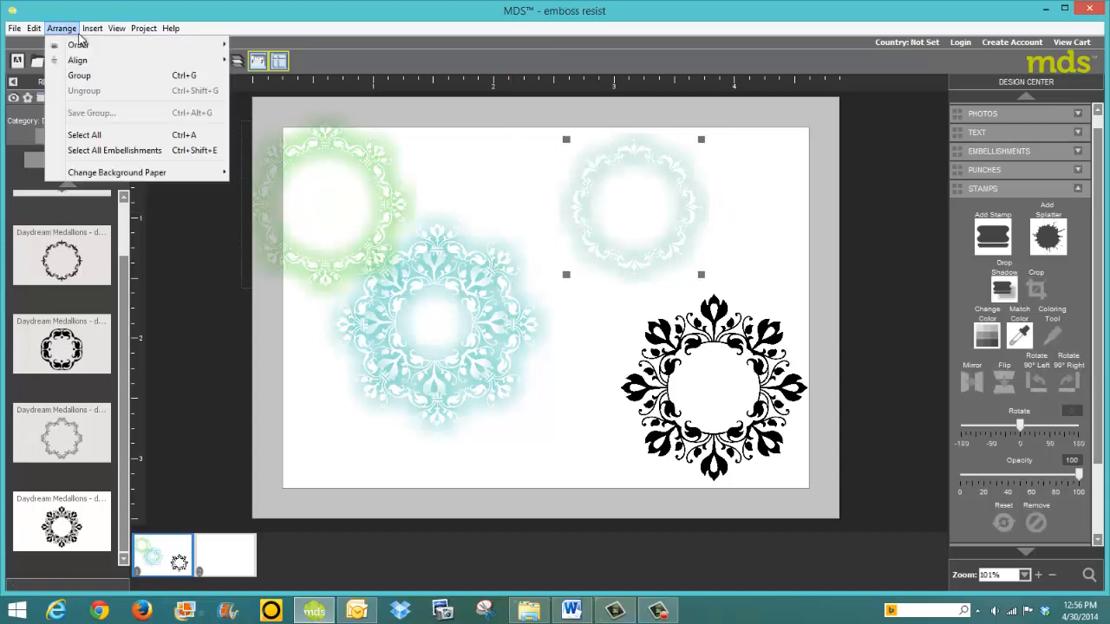
click(84, 76)
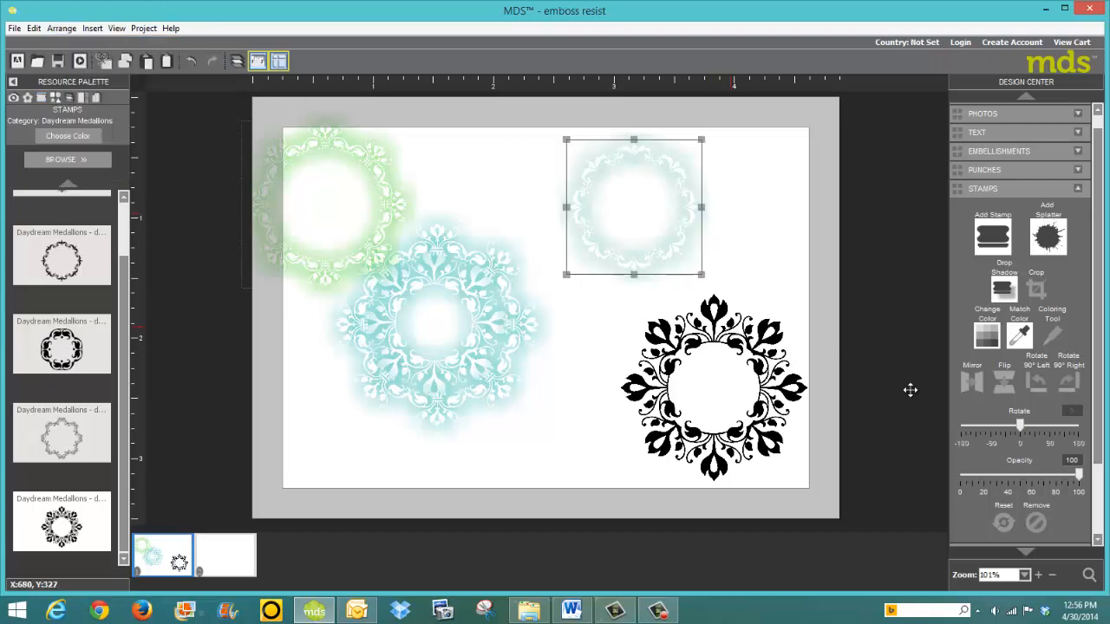
Recolor the black medallion in the page's lower-right corner white
click(986, 337)
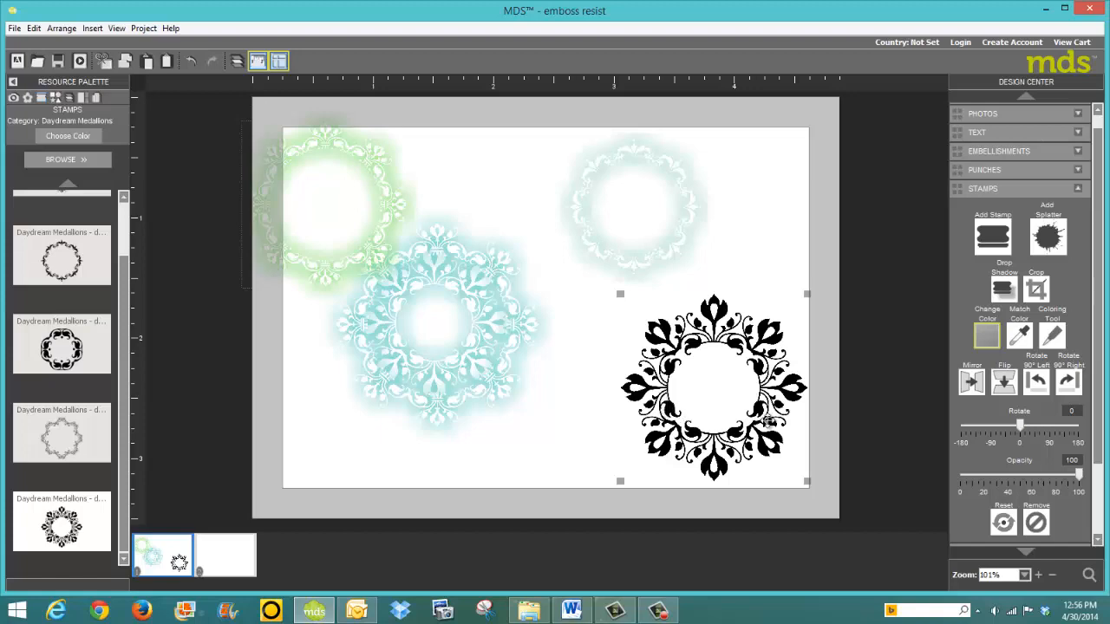
click(990, 342)
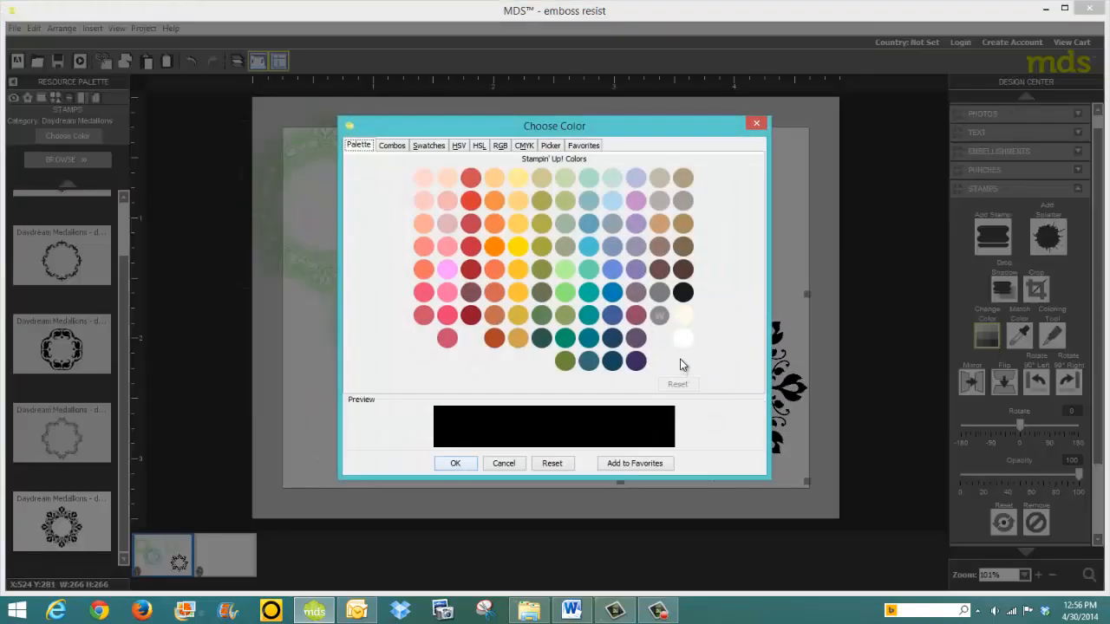
click(676, 364)
click(455, 463)
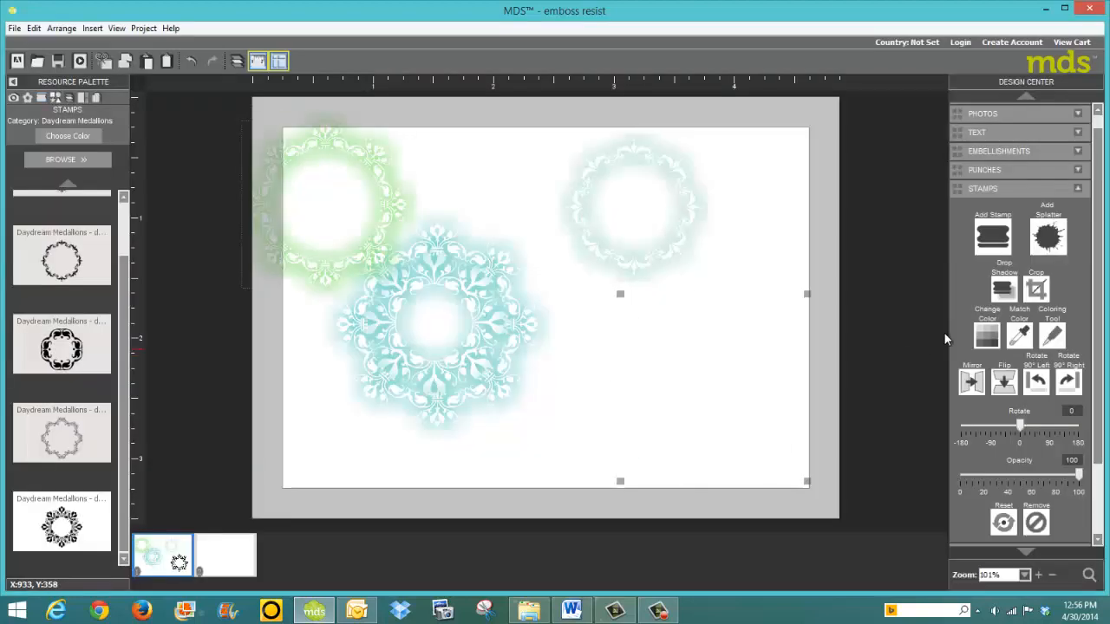
Shrink the green-shadowed medallion to fit inside the page and move it to the lower edge of the teal-shadowed medallion
drag(399, 196, 557, 361)
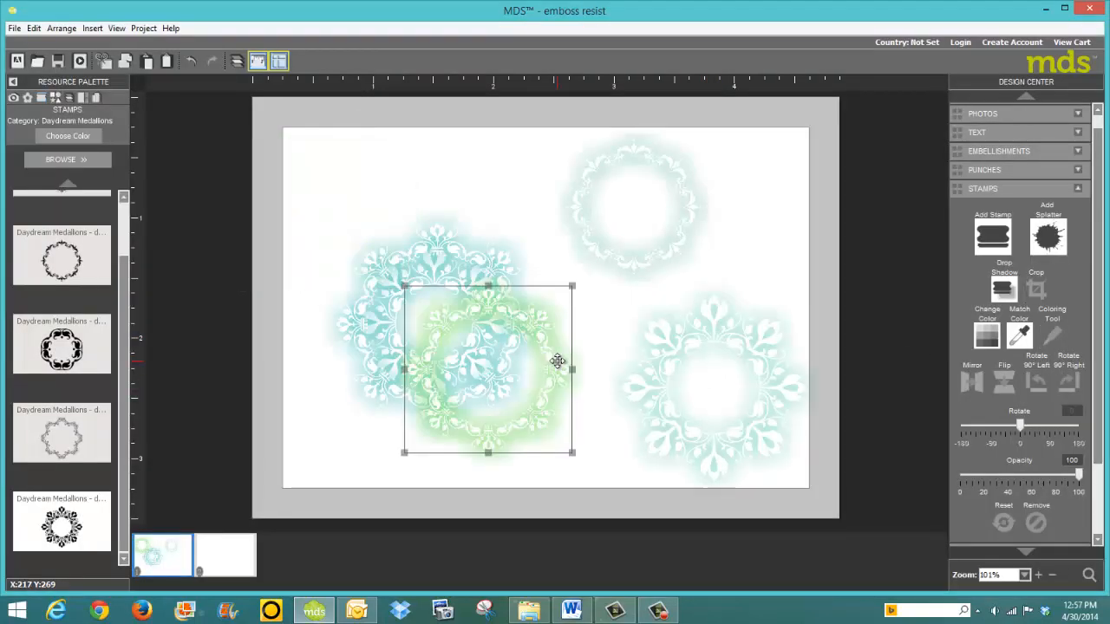
key(ctrl+z)
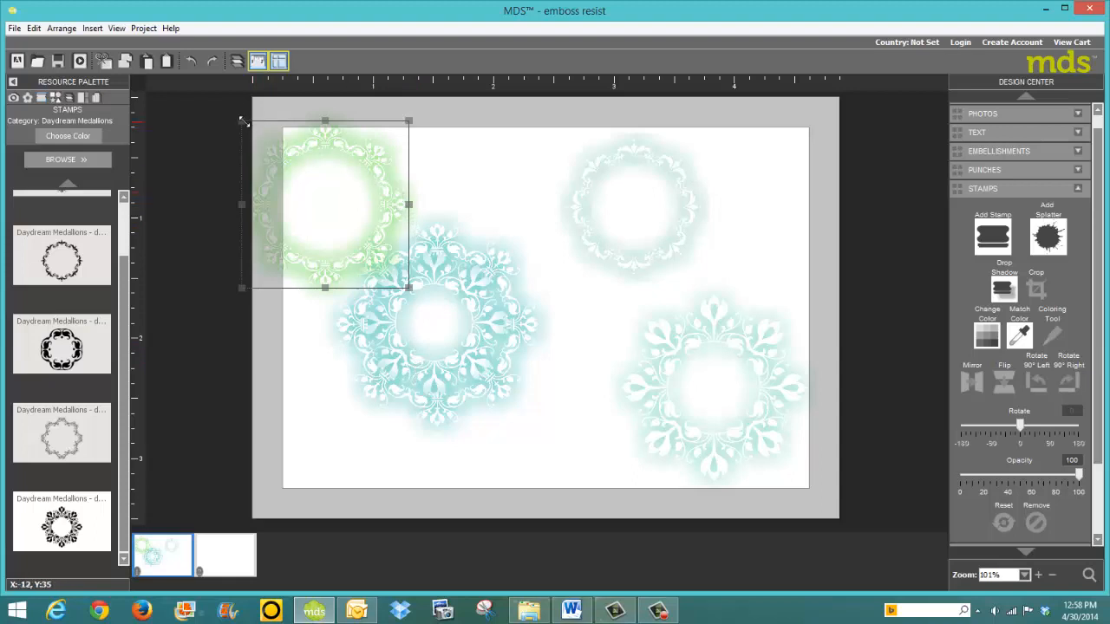
drag(252, 122, 547, 428)
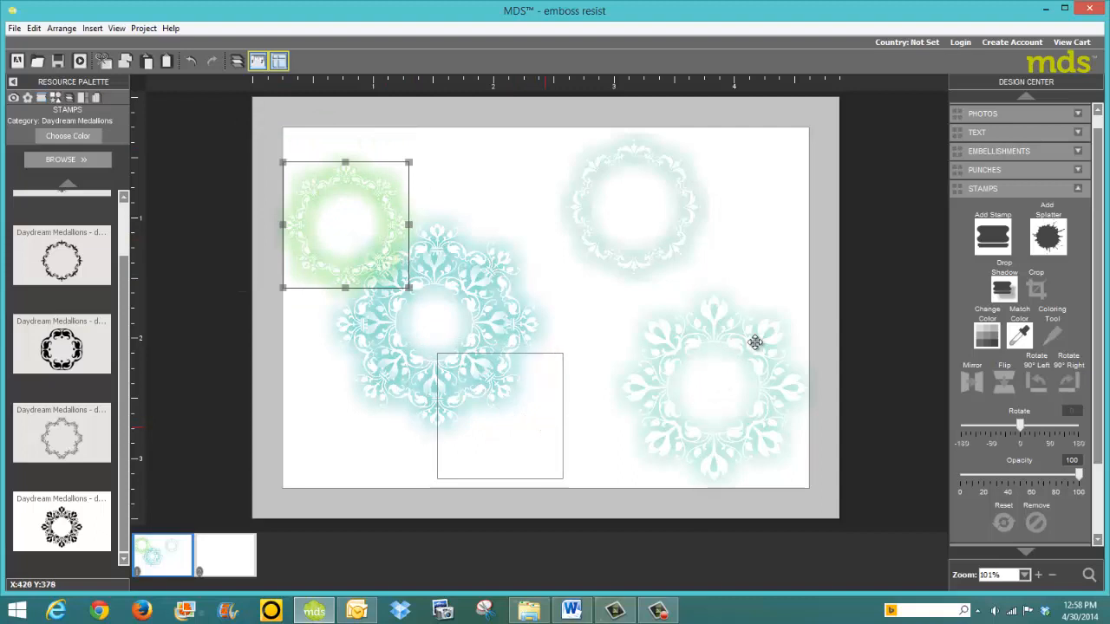
Arrange the medallions in a chain from the page's upper-left edge to its lower edge: large pale, green, teal, small pale ring
drag(744, 339, 362, 176)
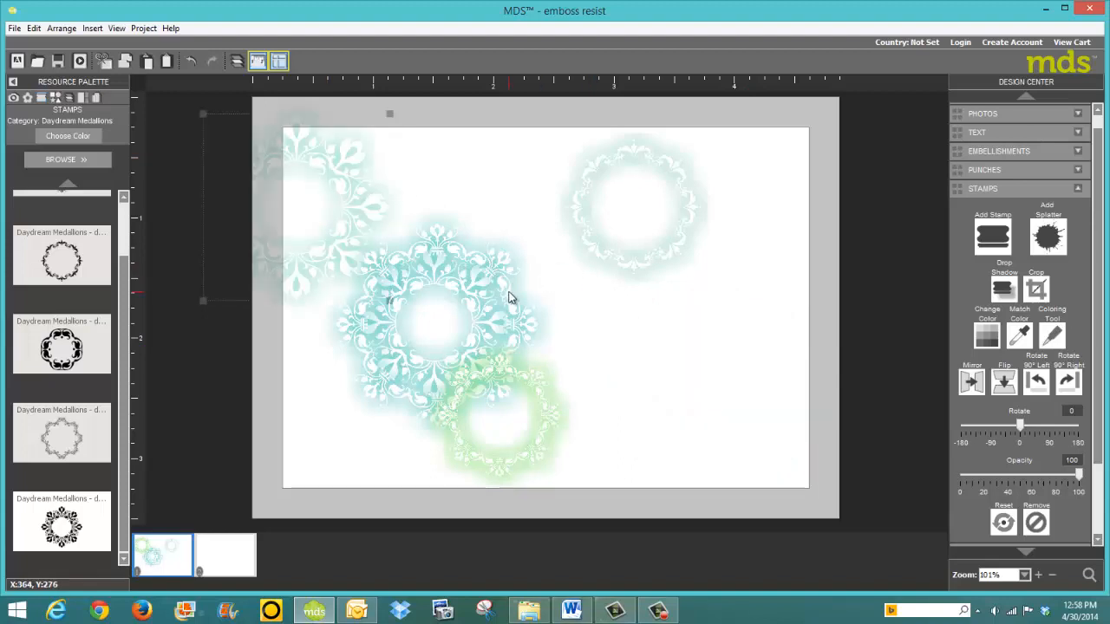
drag(526, 375, 531, 382)
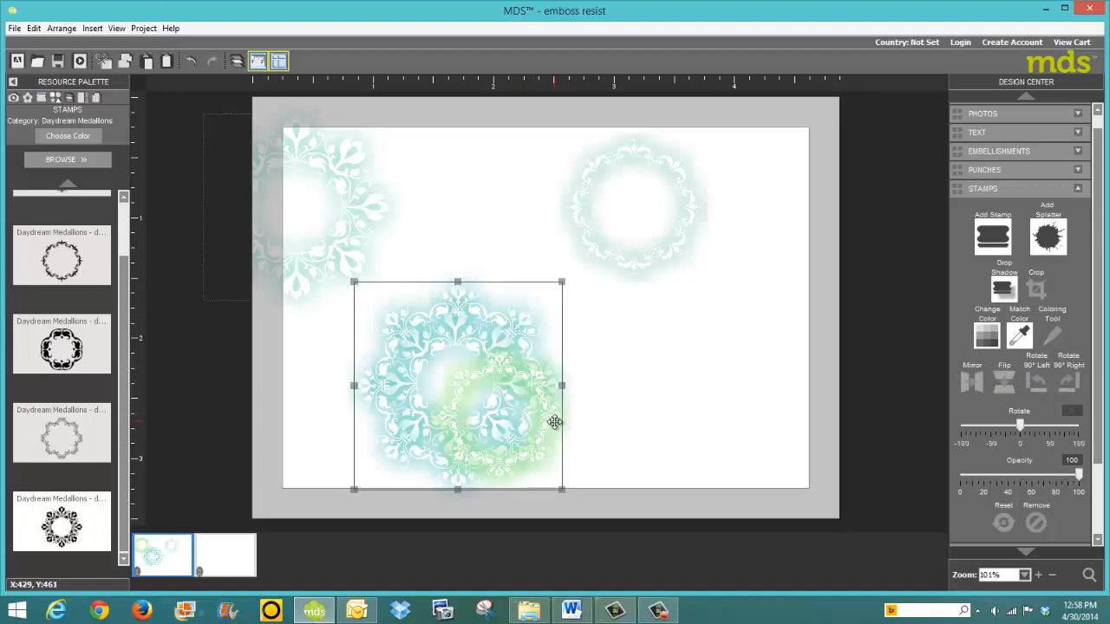
drag(555, 423, 475, 294)
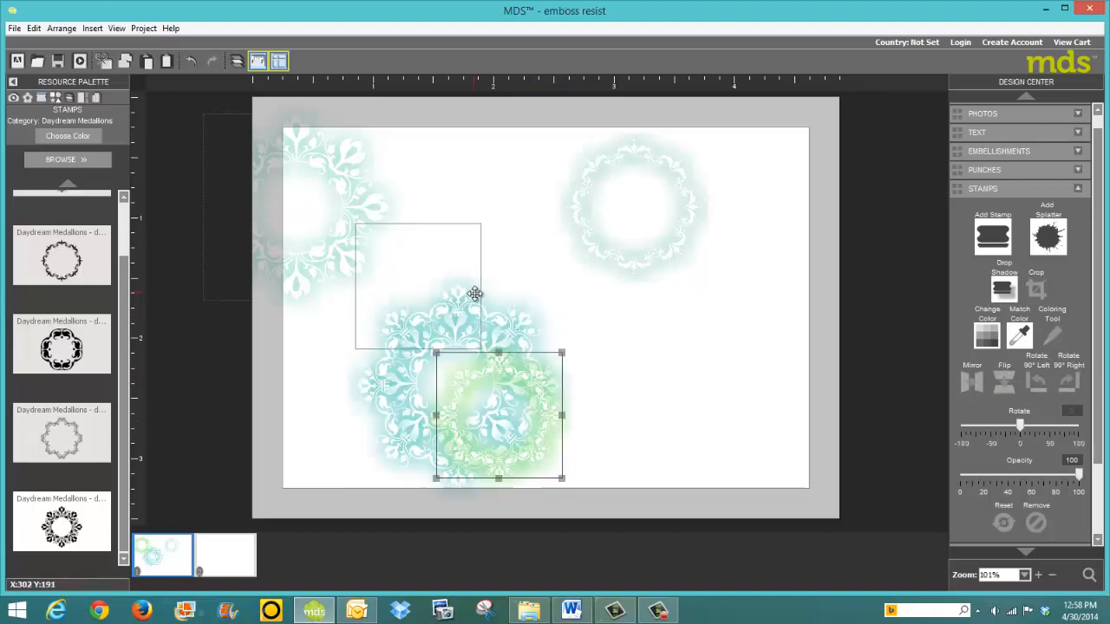
drag(342, 243, 347, 257)
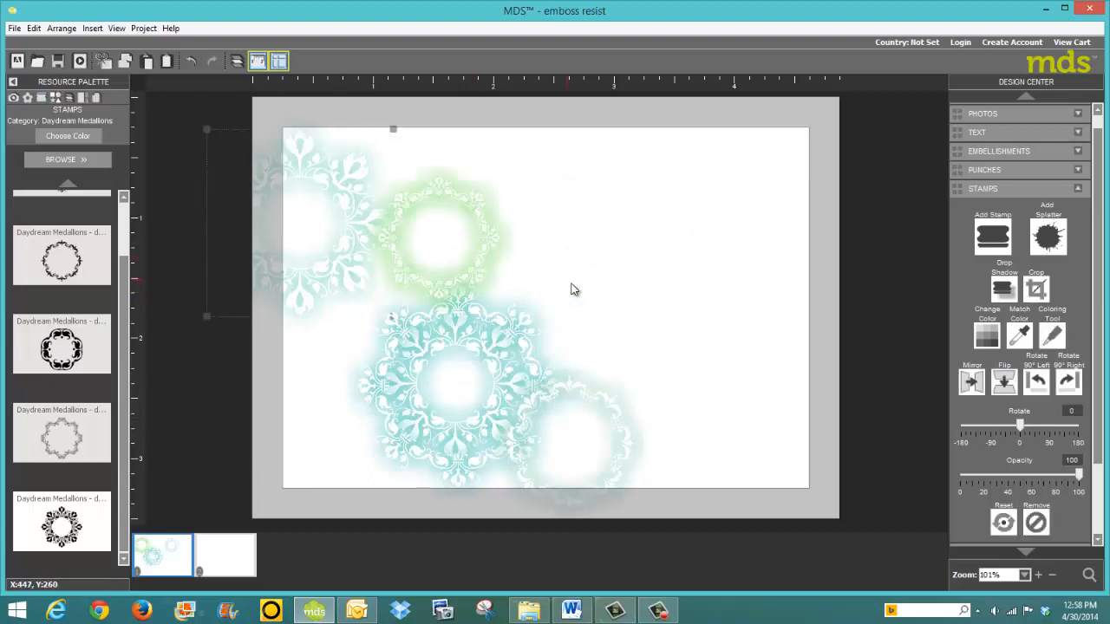
click(668, 369)
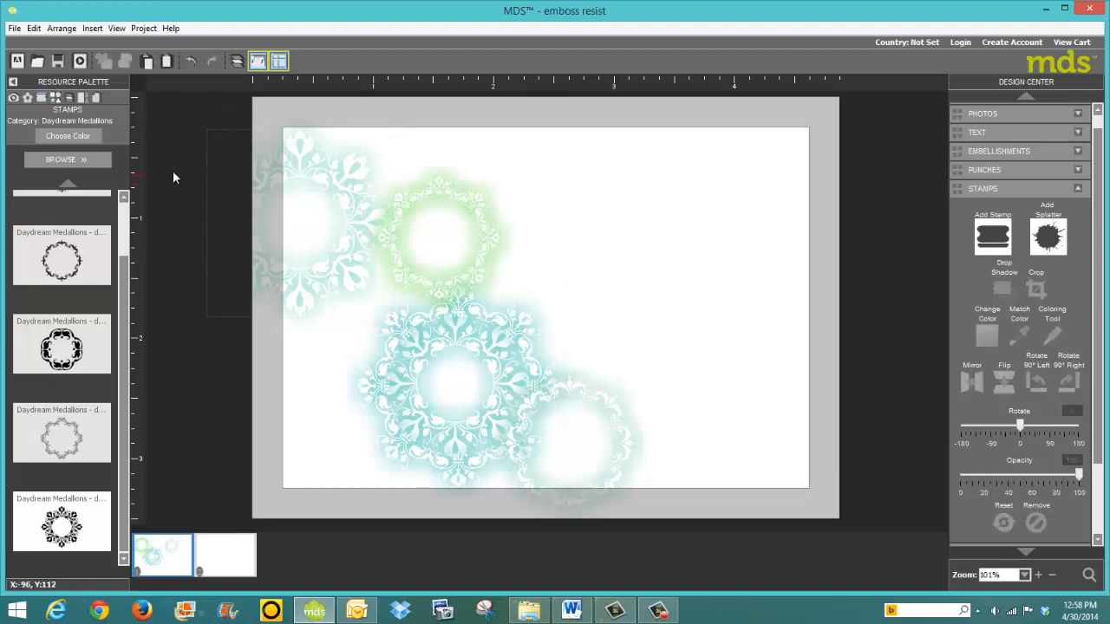
Load the My Friend stamp category into the resource palette
click(87, 161)
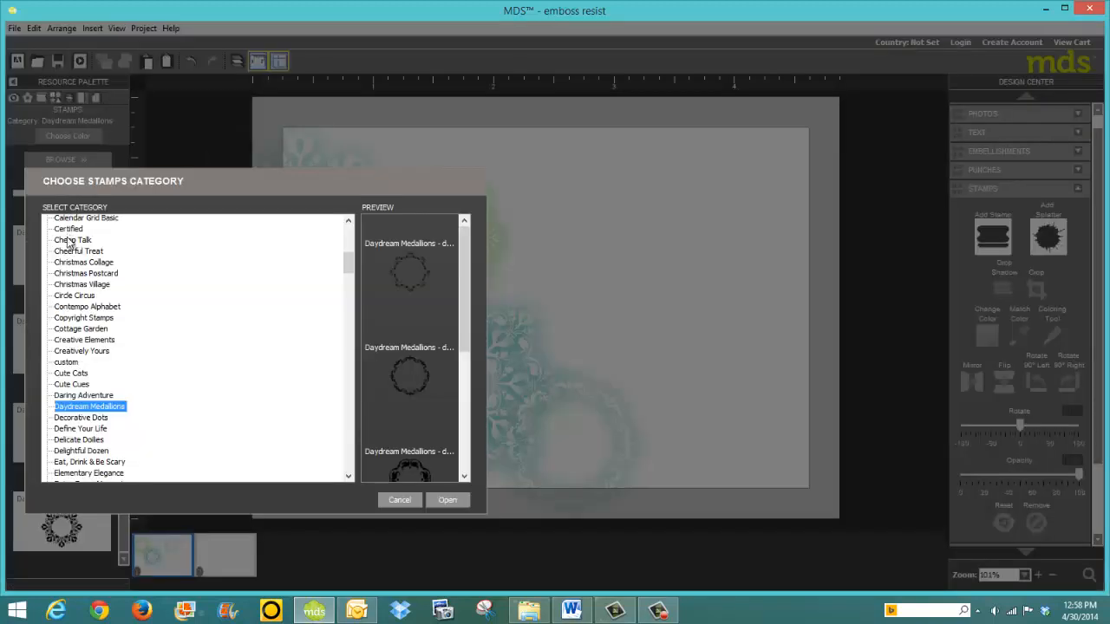
drag(346, 274, 349, 330)
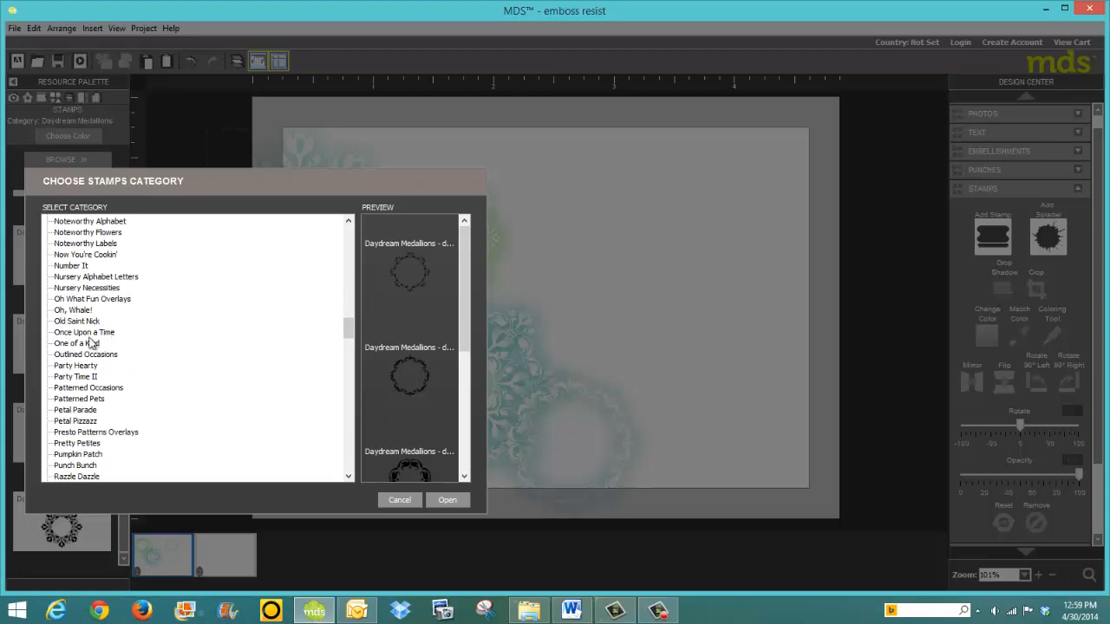
drag(350, 330, 347, 317)
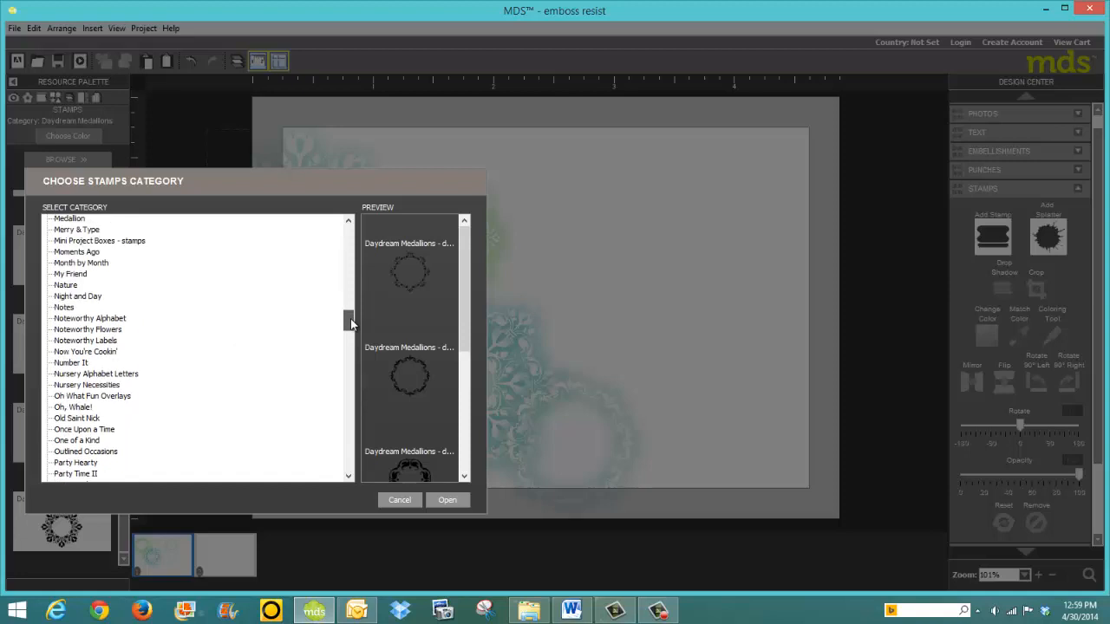
click(78, 274)
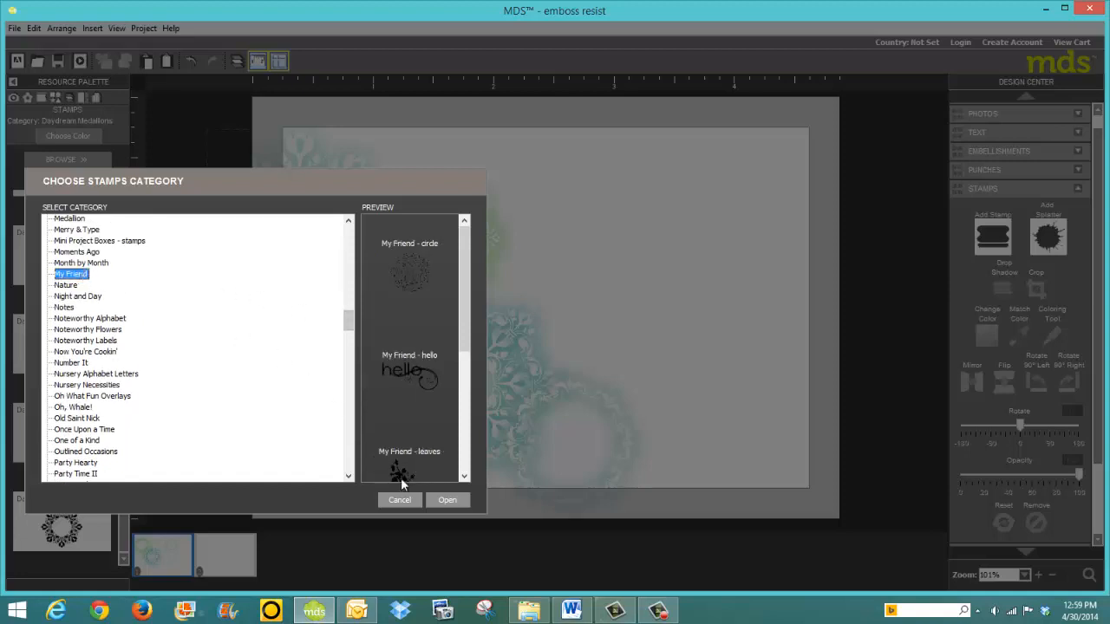
click(446, 500)
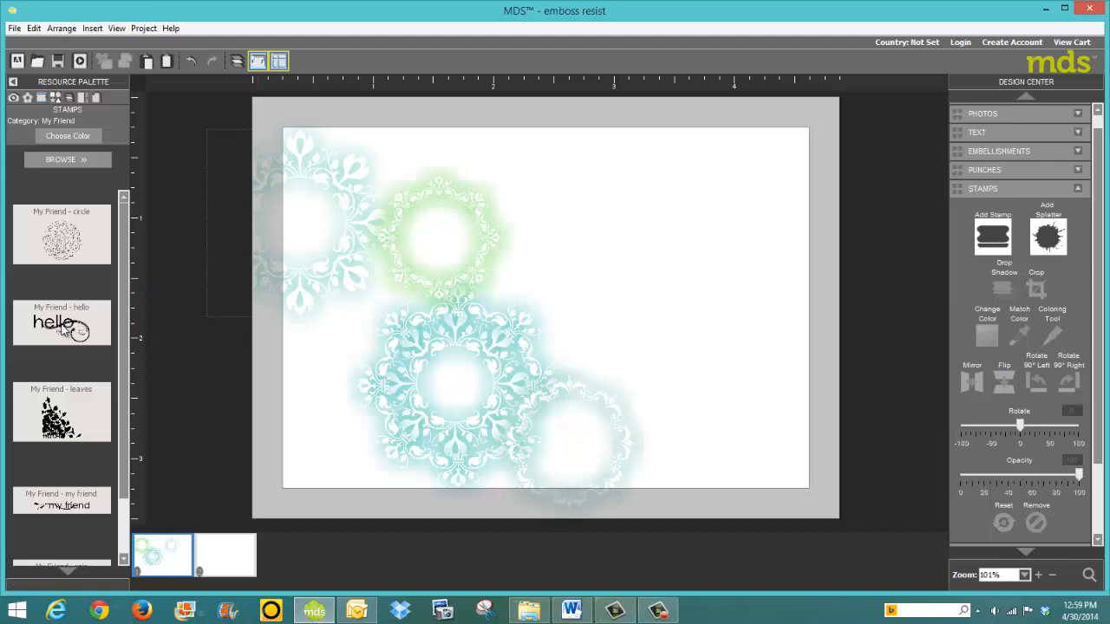
Add the My Friend hello stamp, shrink it to about 377 by 194, and place it to the right of the medallions
drag(77, 329, 616, 311)
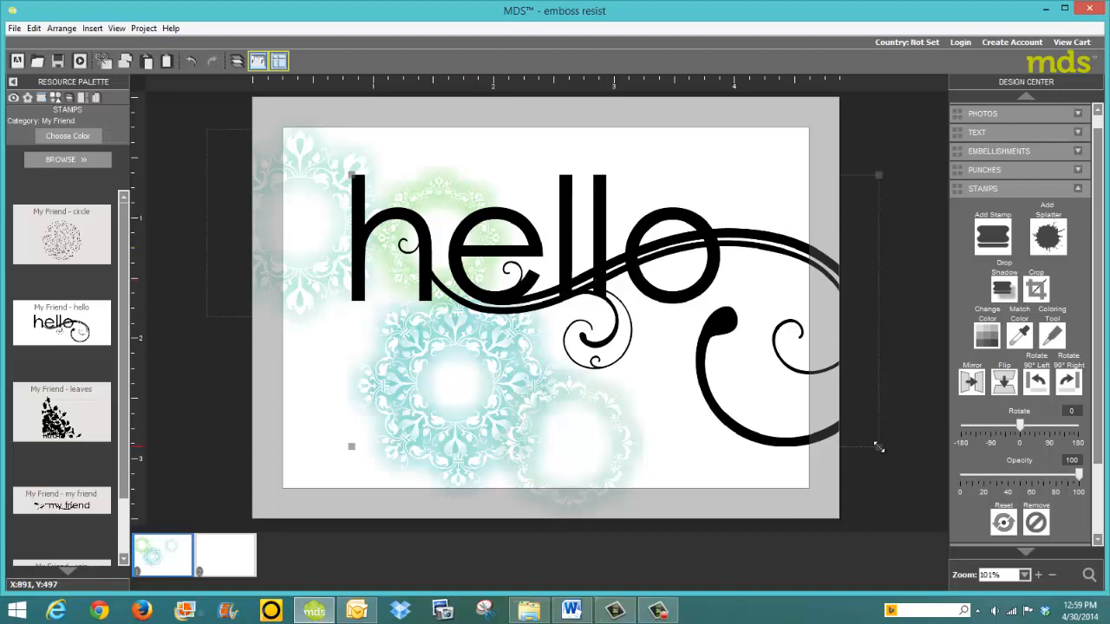
drag(878, 446, 649, 300)
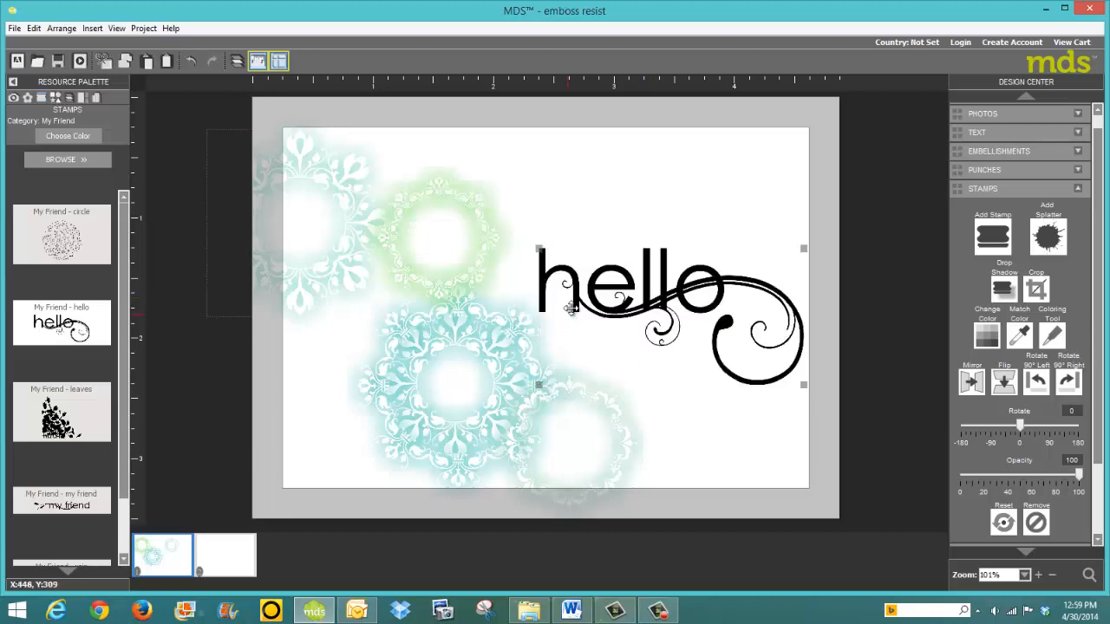
drag(582, 300, 578, 305)
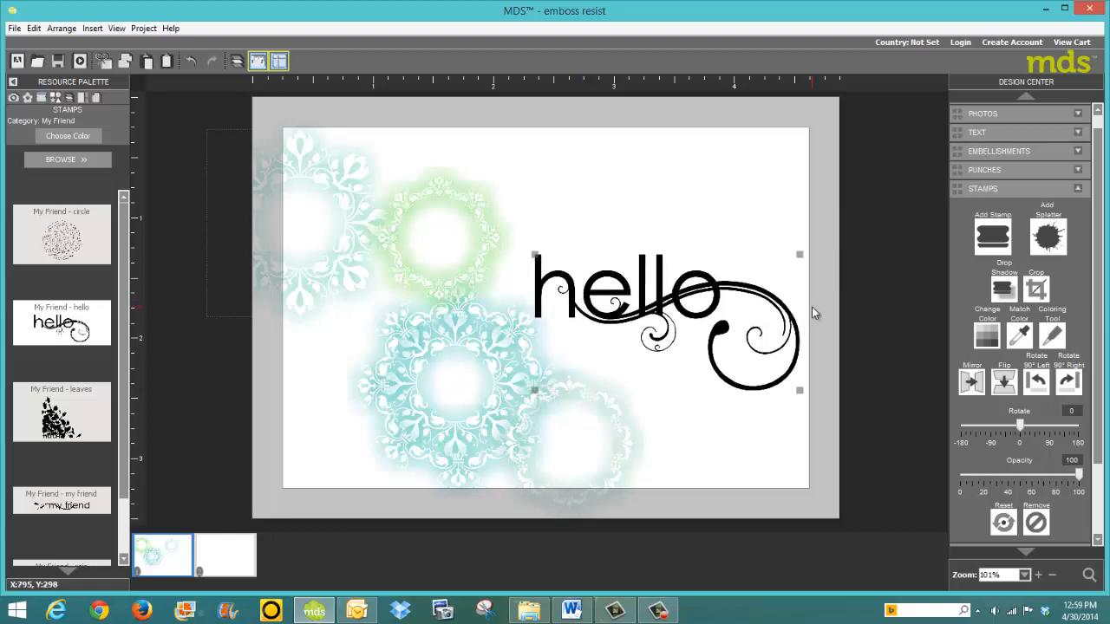
Recolor the hello stamp with the medium teal-green from the Stampin' Up! palette
click(985, 335)
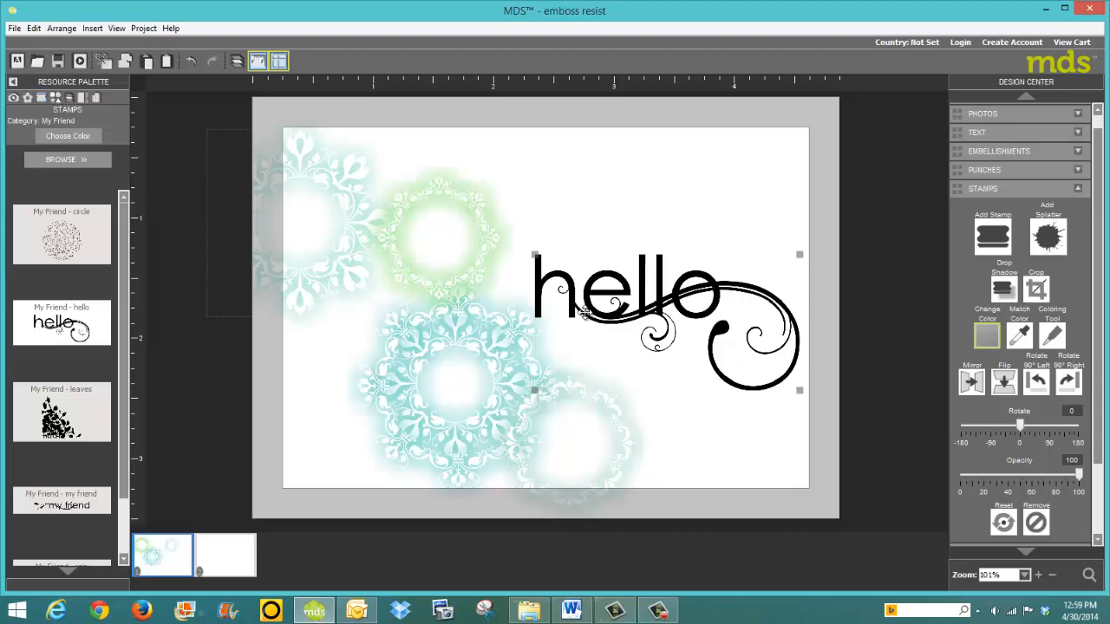
double_click(646, 332)
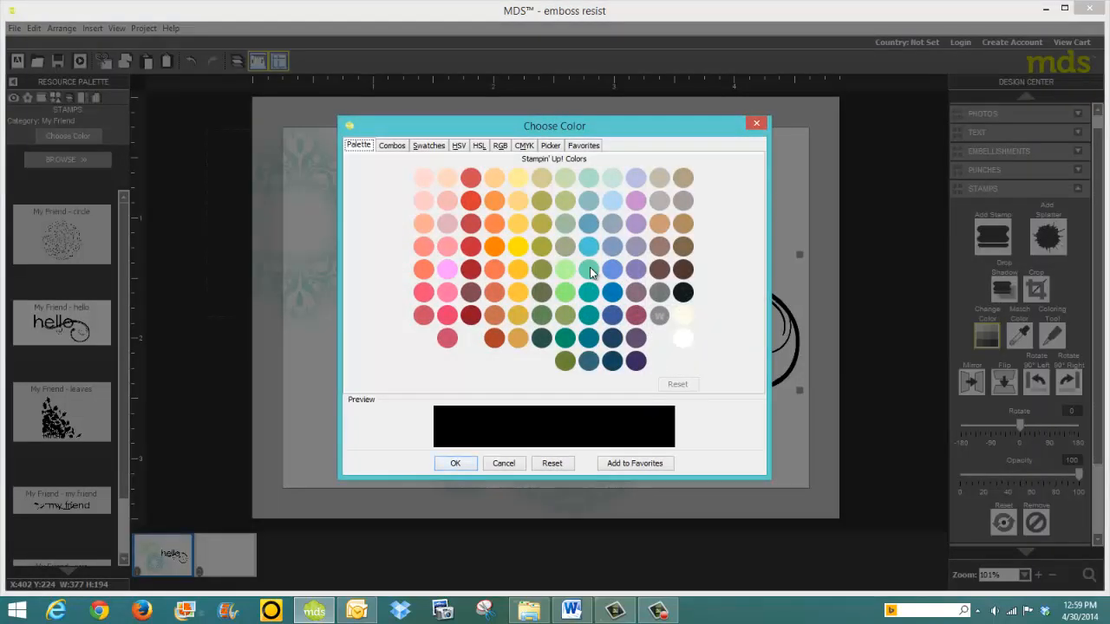
click(590, 272)
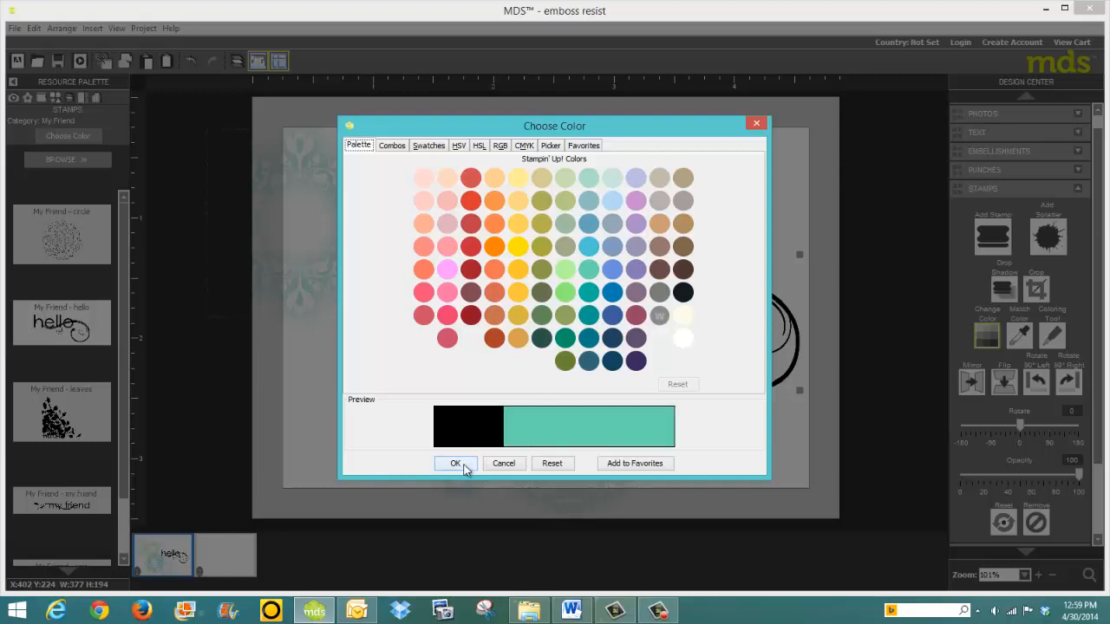
click(455, 464)
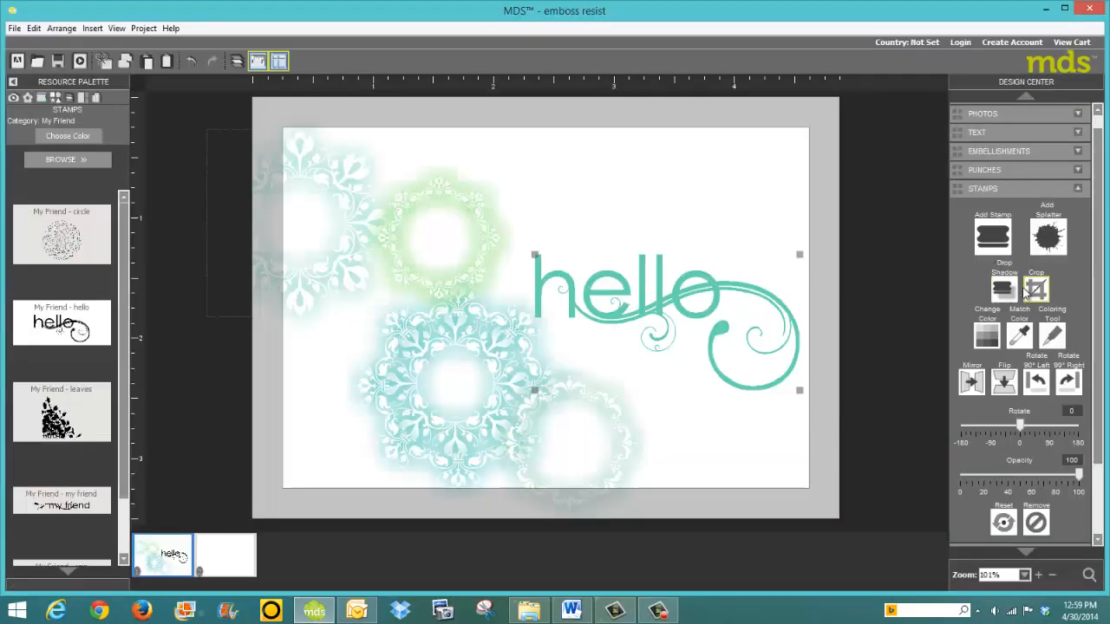
Add a soft drop shadow to the hello stamp and shift the stamp up against the page's right edge
click(1007, 295)
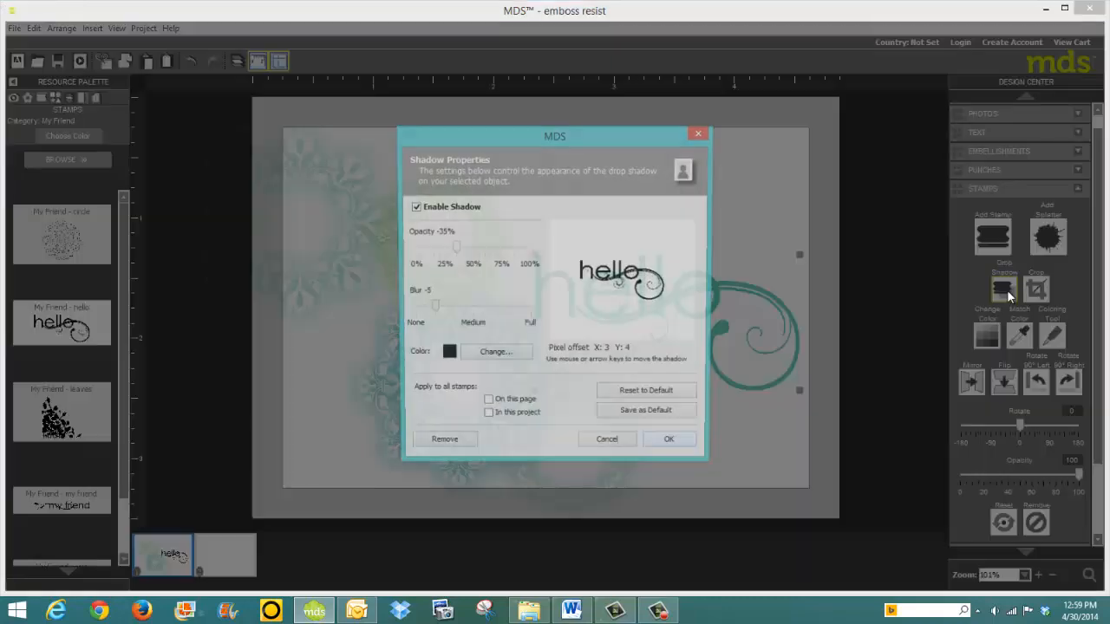
click(673, 447)
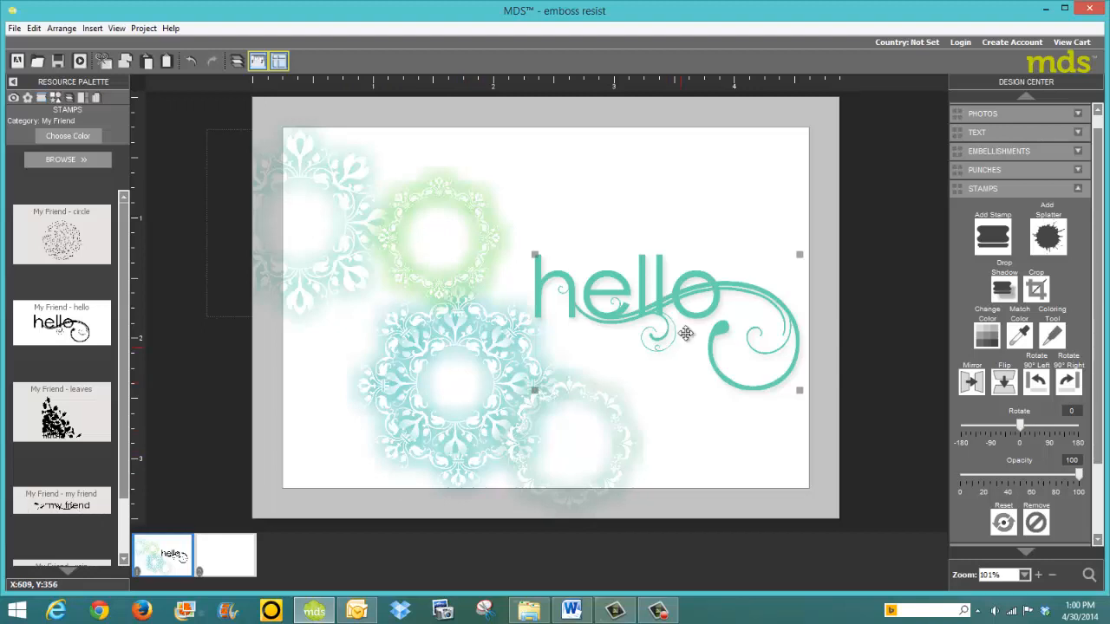
drag(684, 300, 693, 280)
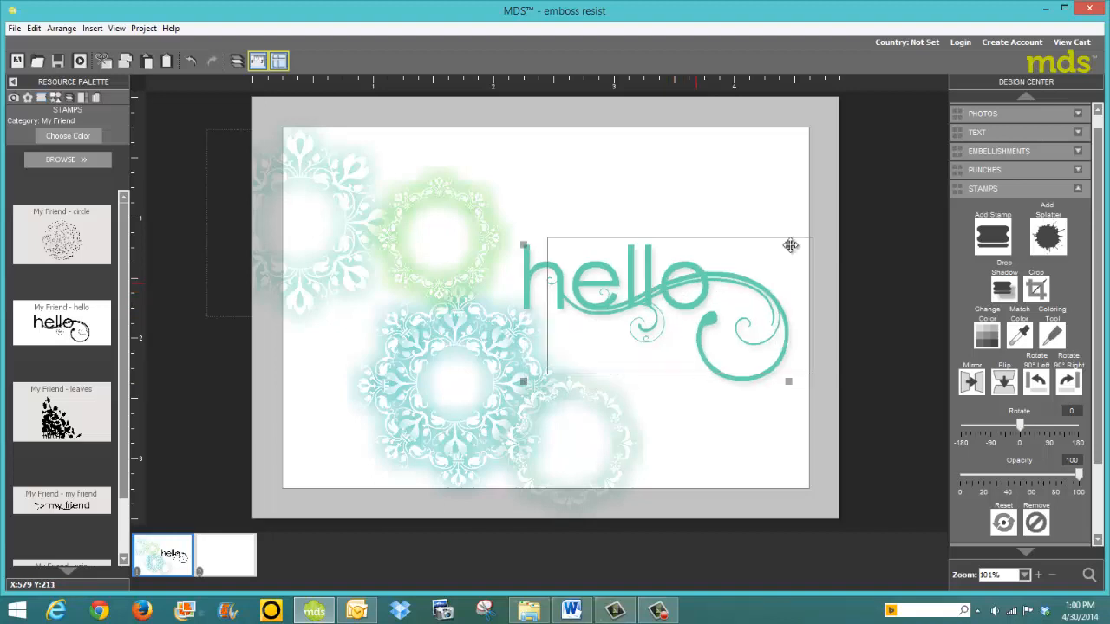
Add a text box to the postcard reading "my friend"
click(988, 142)
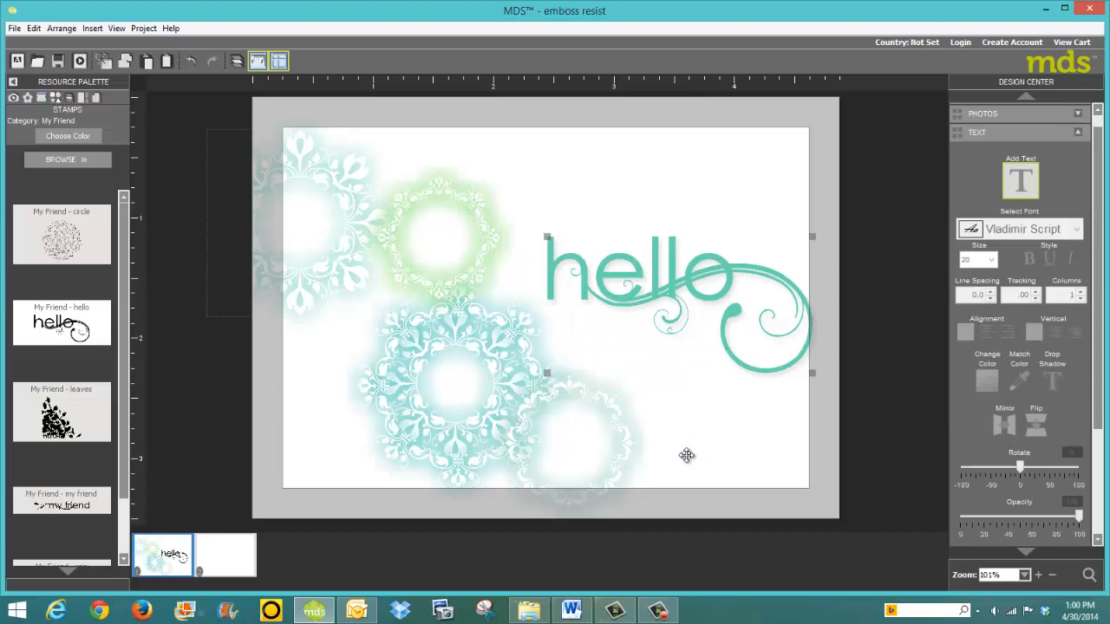
text(m)
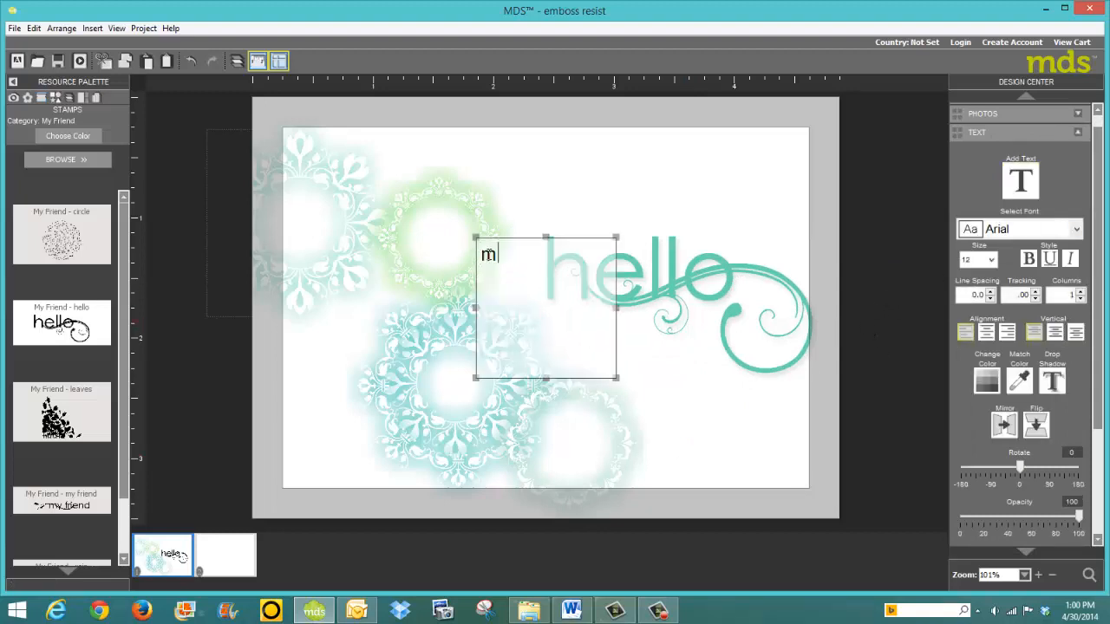
text(y frined)
key(BackSpace)
key(BackSpace)
text(ed)
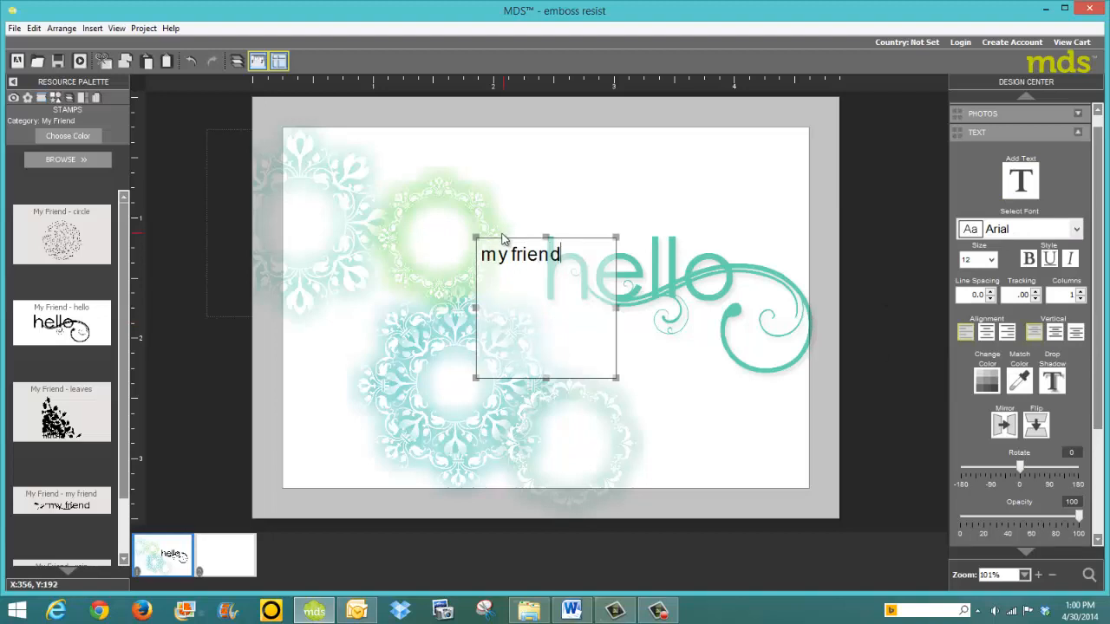
Set the "my friend" text to the Vladimir Script font at size 20
key(ctrl+a)
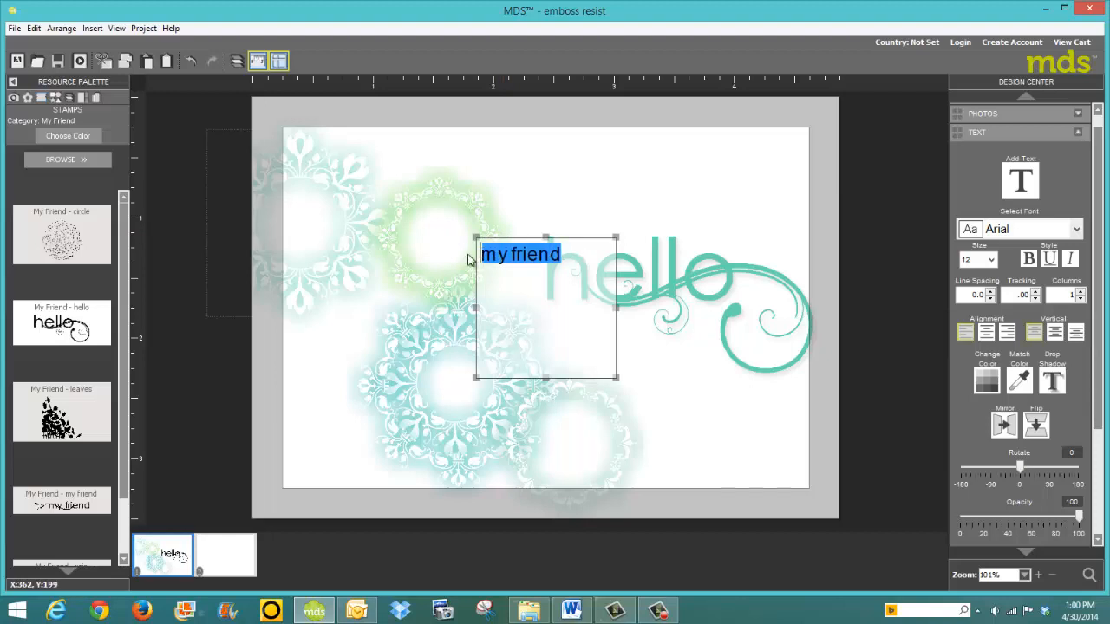
click(1078, 229)
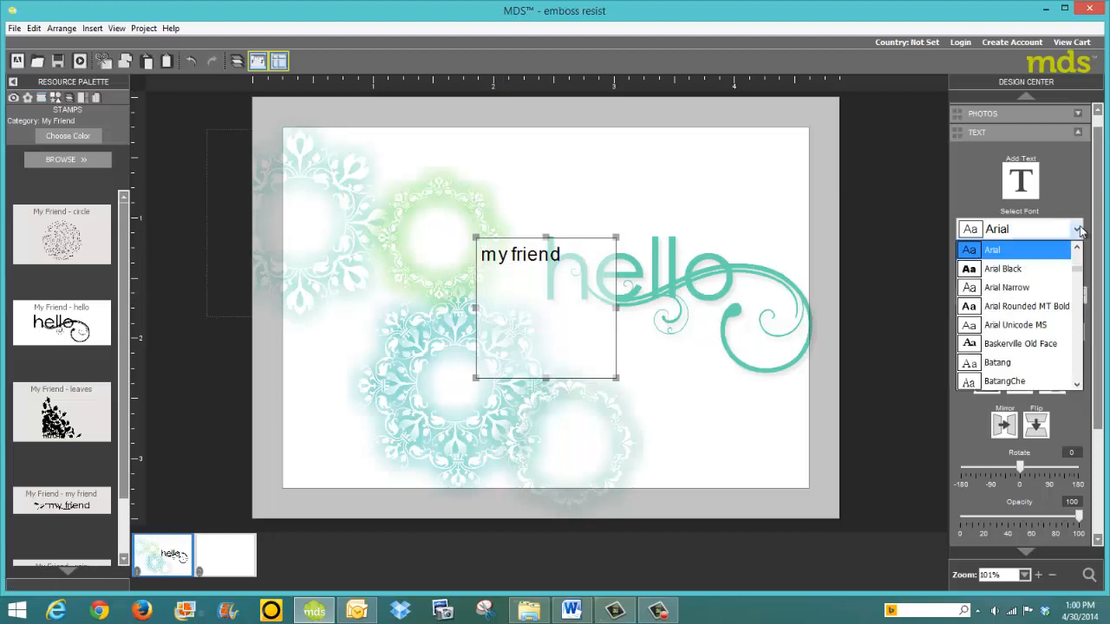
drag(1080, 275, 1080, 387)
click(1077, 383)
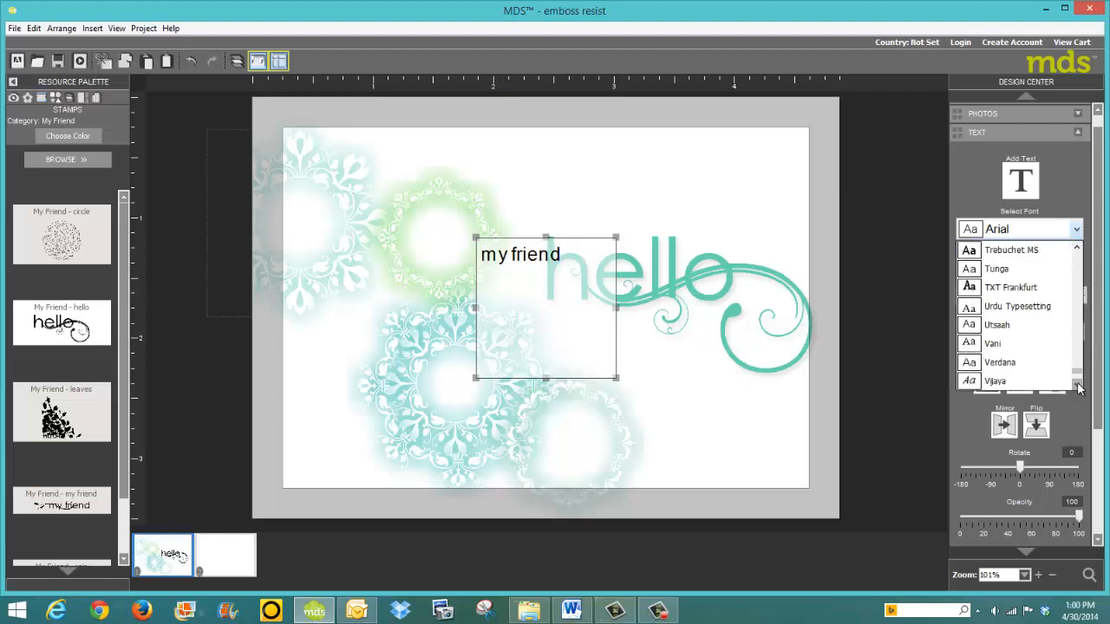
click(1078, 383)
click(1077, 383)
click(1078, 383)
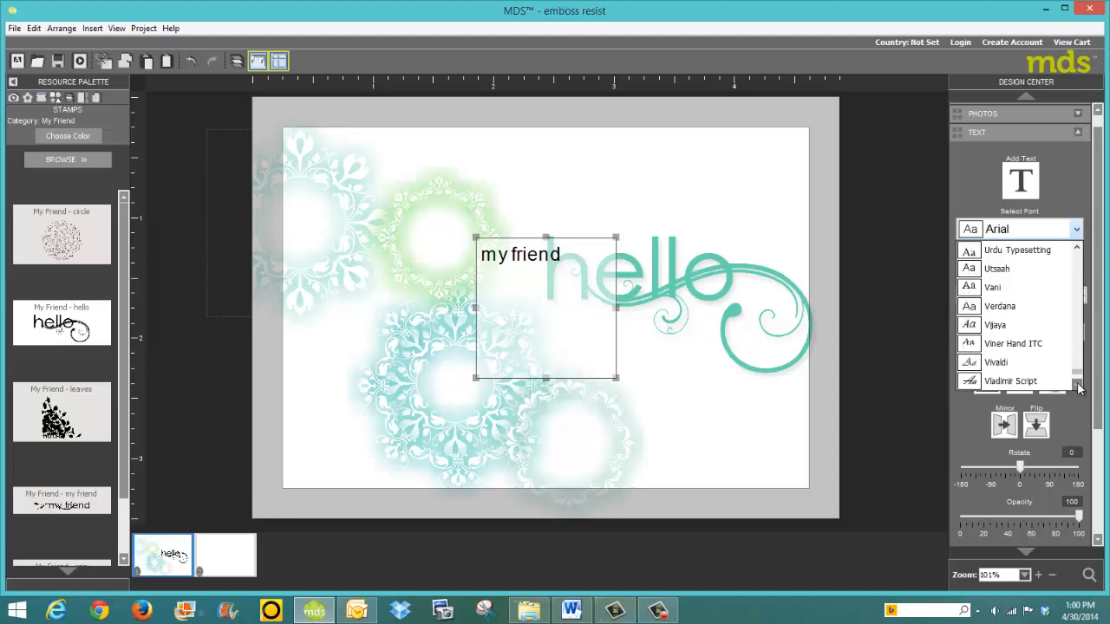
click(1078, 383)
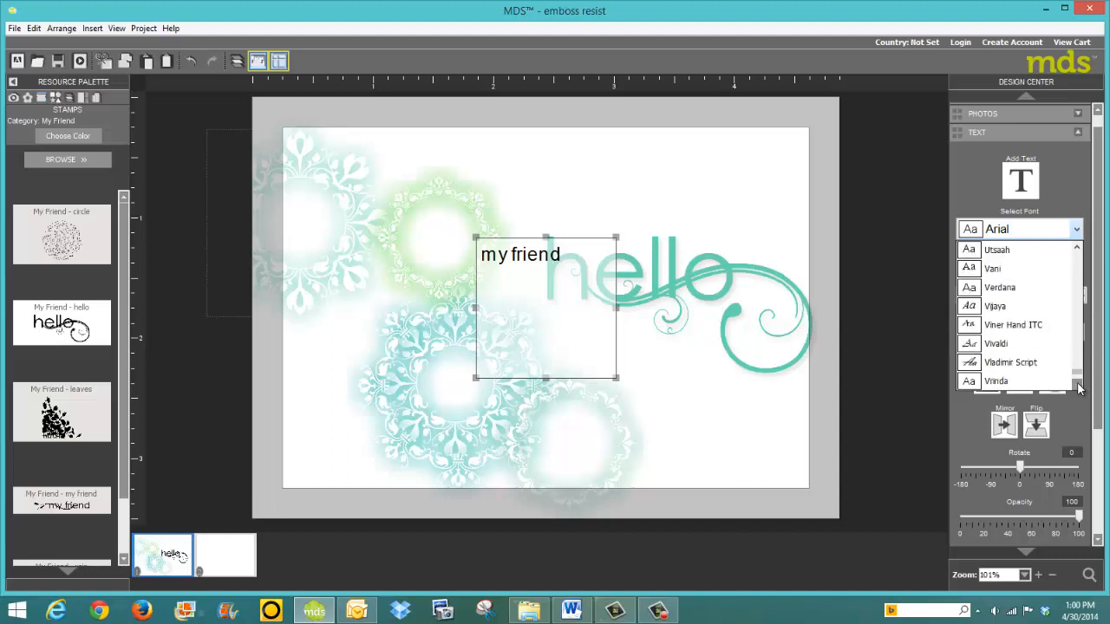
click(1037, 364)
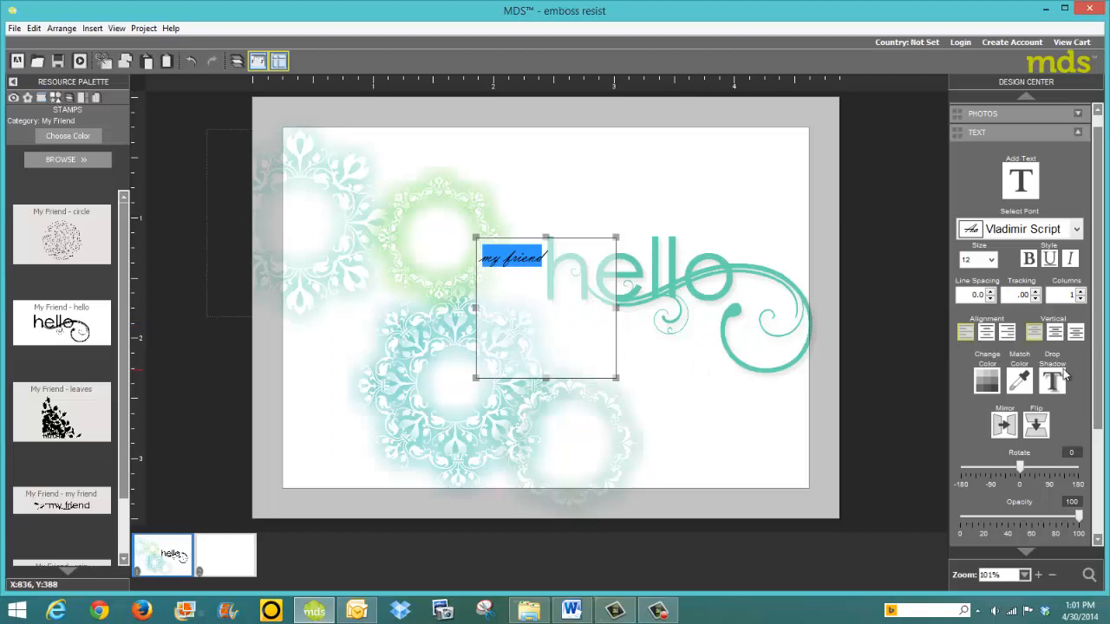
click(990, 260)
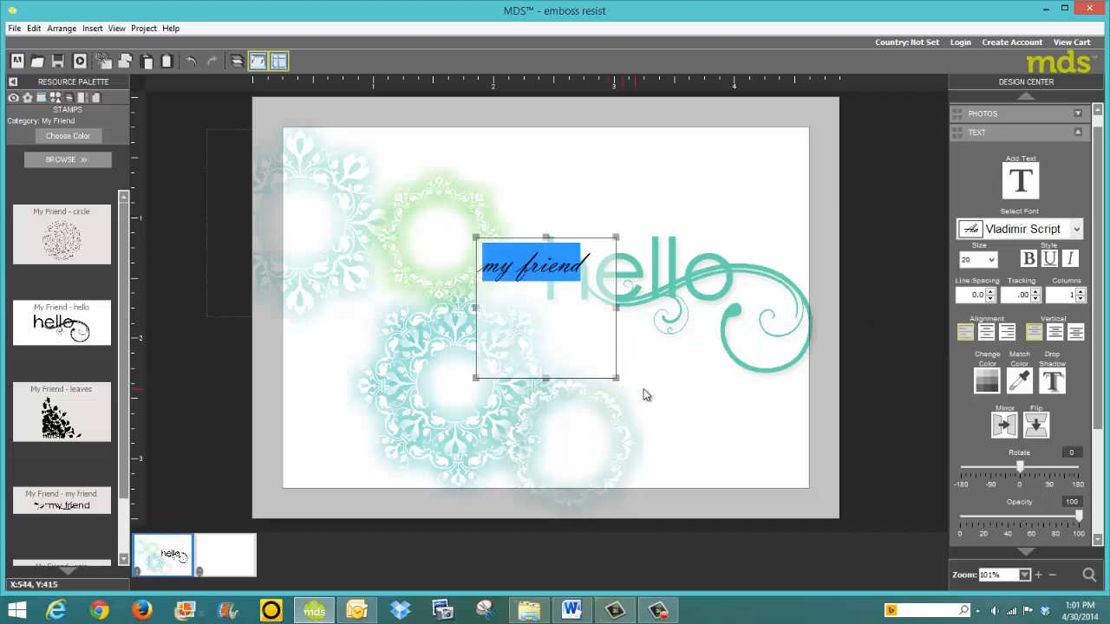
click(560, 389)
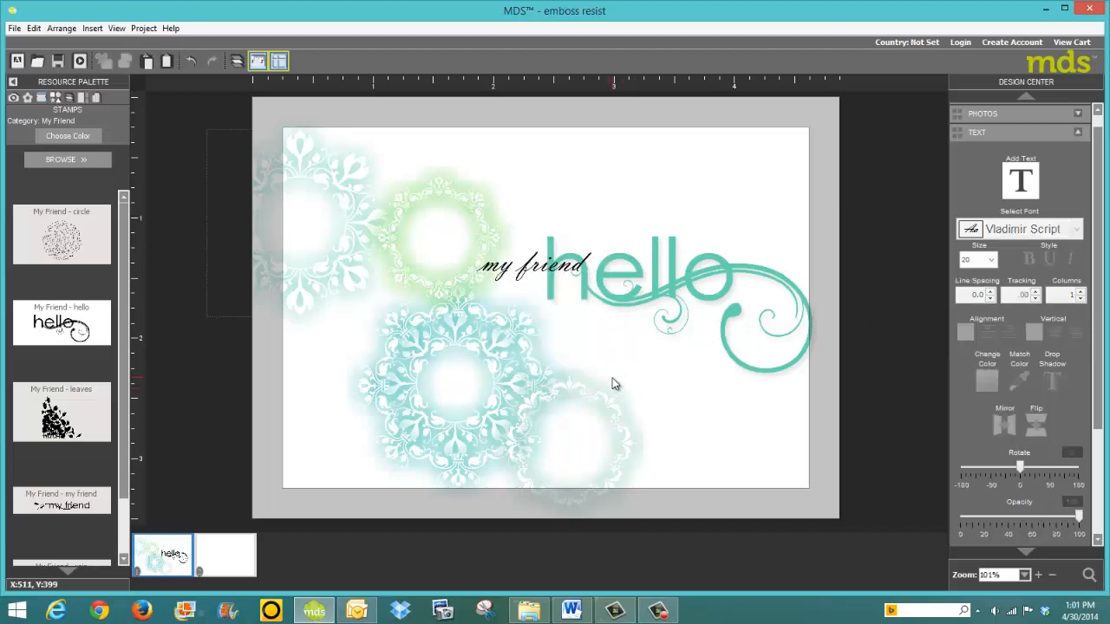
Move the "my friend" text just below the hello lettering and recolor it light gray from the Stampin' Up! palette
click(526, 265)
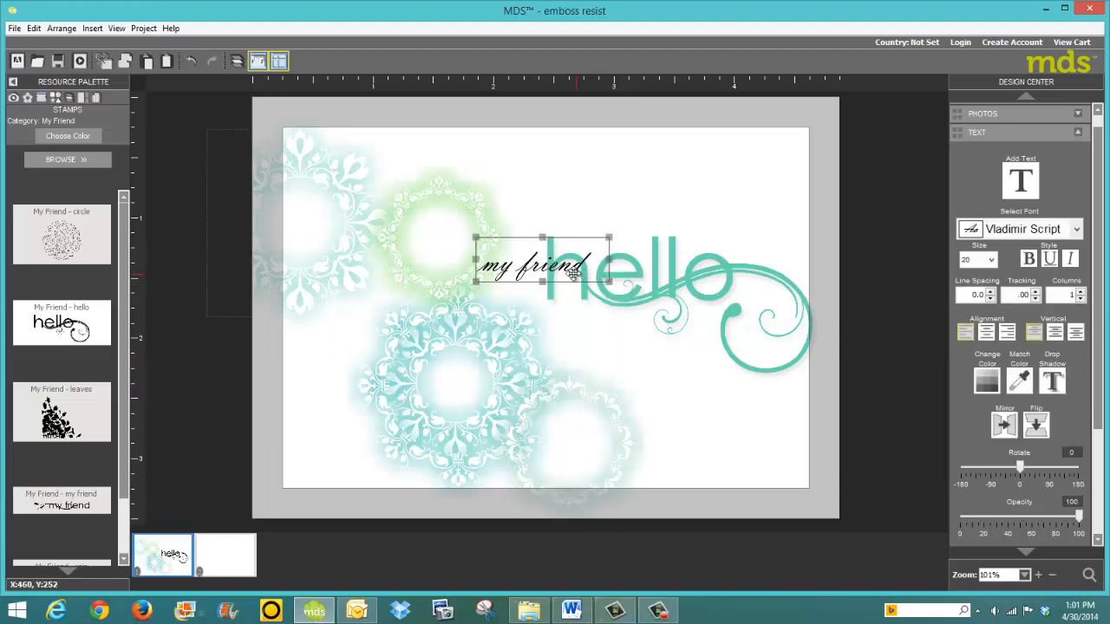
drag(572, 273, 741, 424)
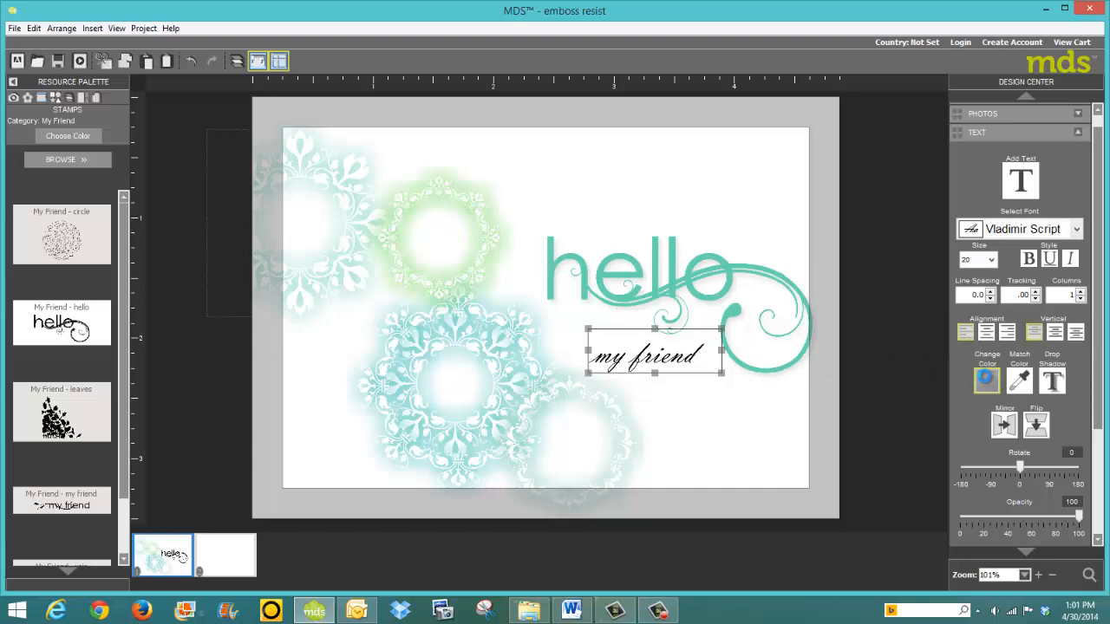
click(986, 380)
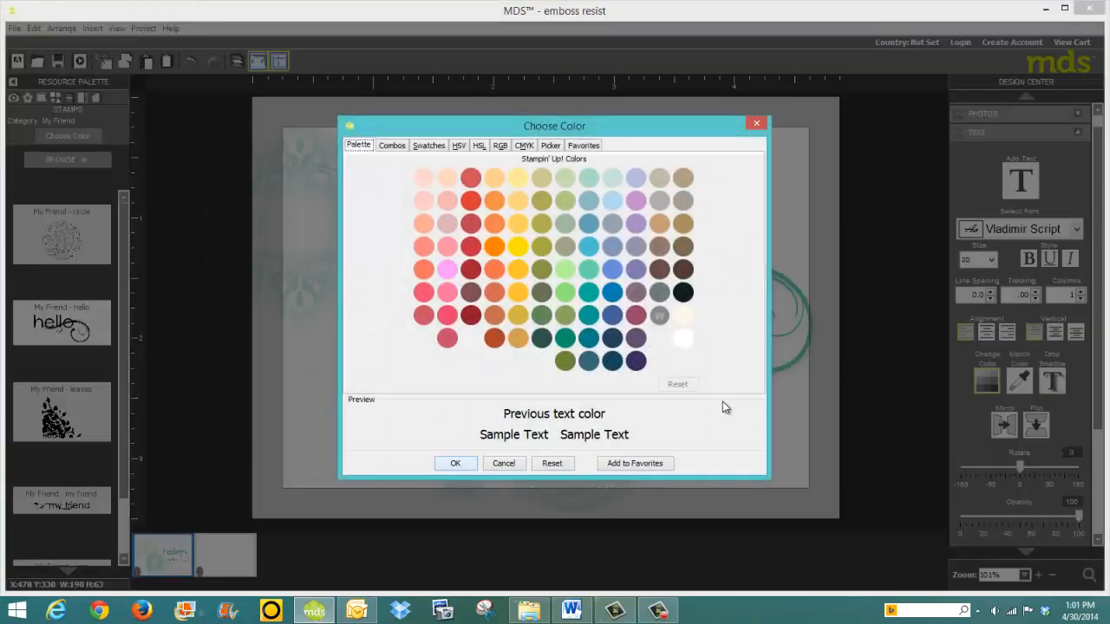
click(685, 202)
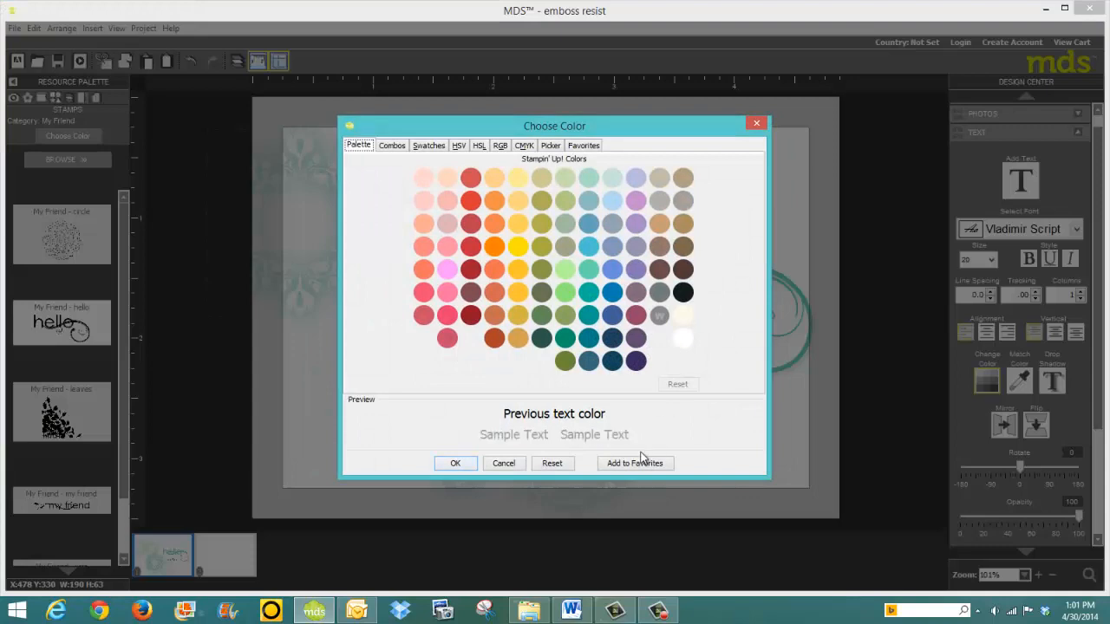
click(462, 465)
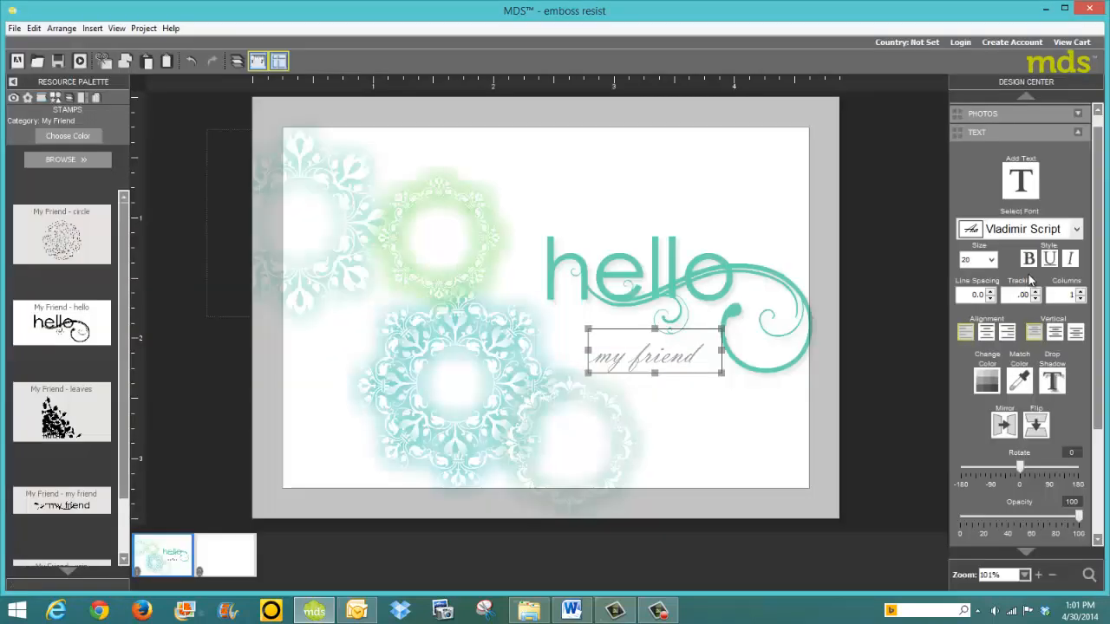
Make the "my friend" text bold and give it a drop shadow
click(1052, 382)
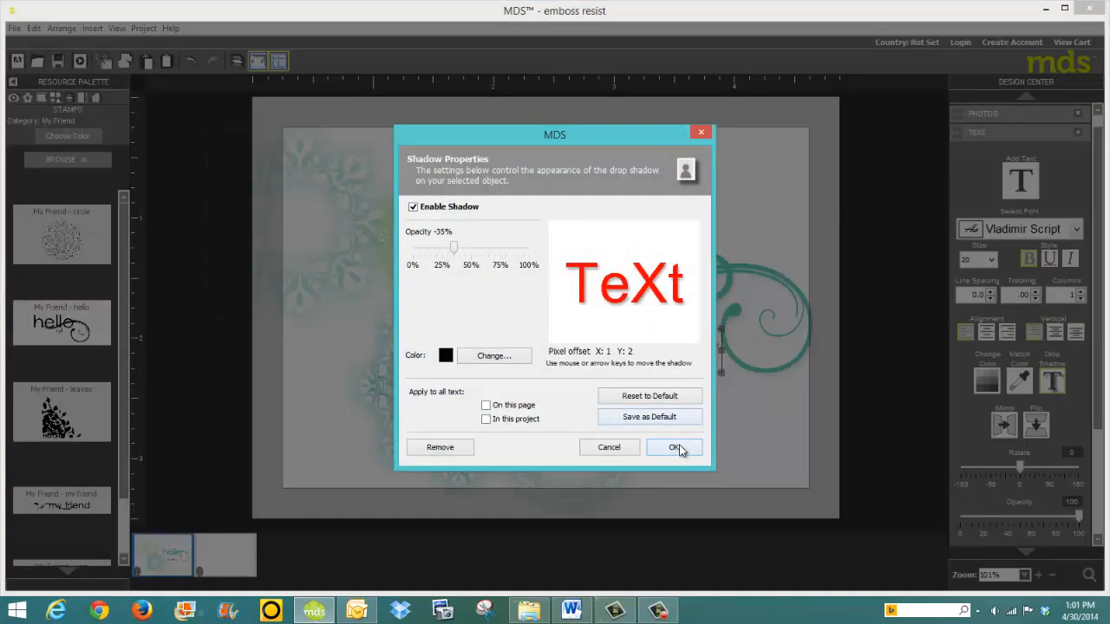
click(678, 444)
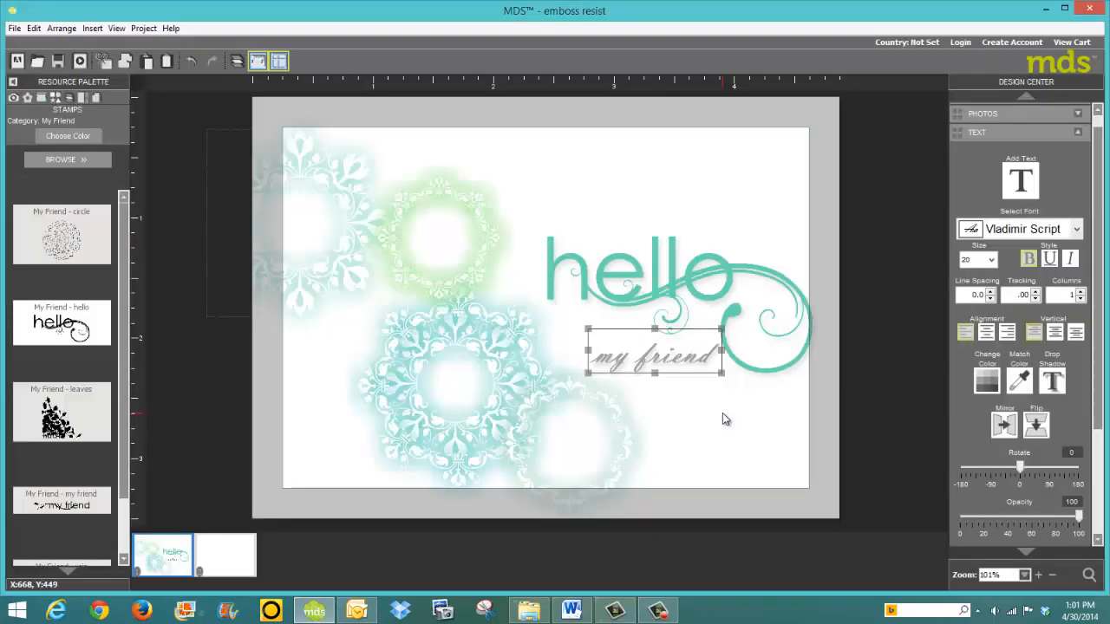
click(723, 413)
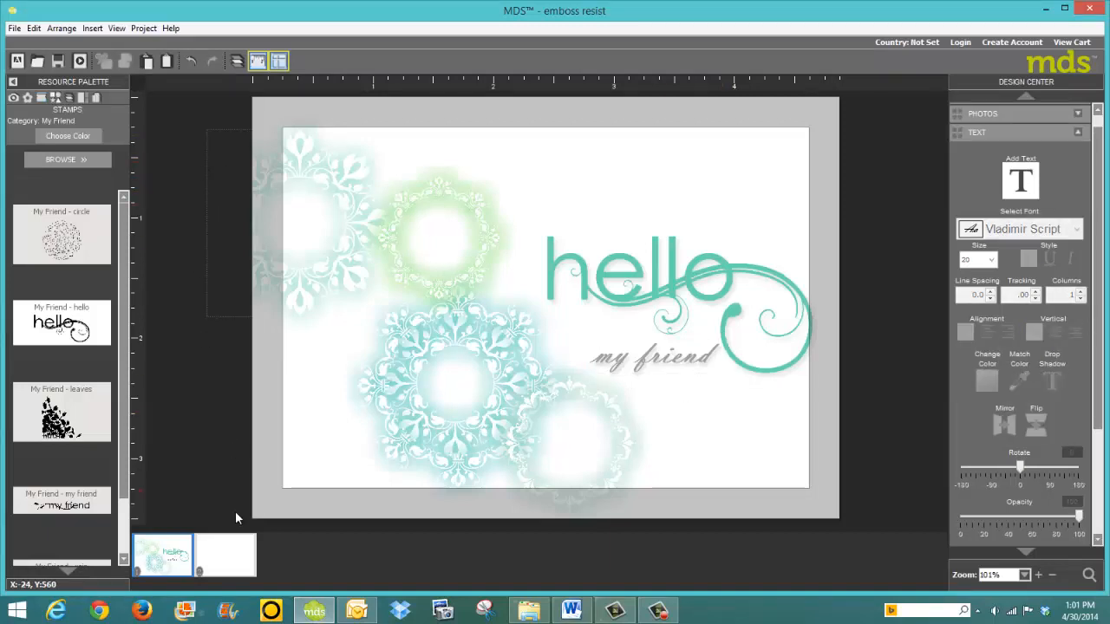
Save the project when opening the print options, preview the 5x3.5 Postcard 4 Up Card Front layout, and close without printing
click(144, 31)
mouse_move(165, 60)
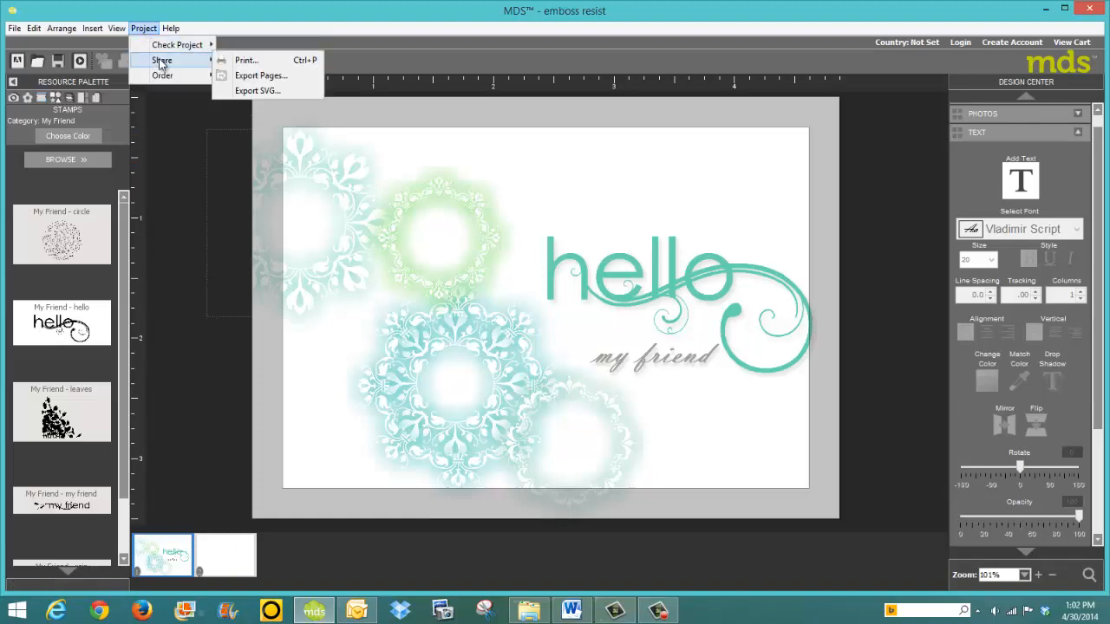
click(240, 62)
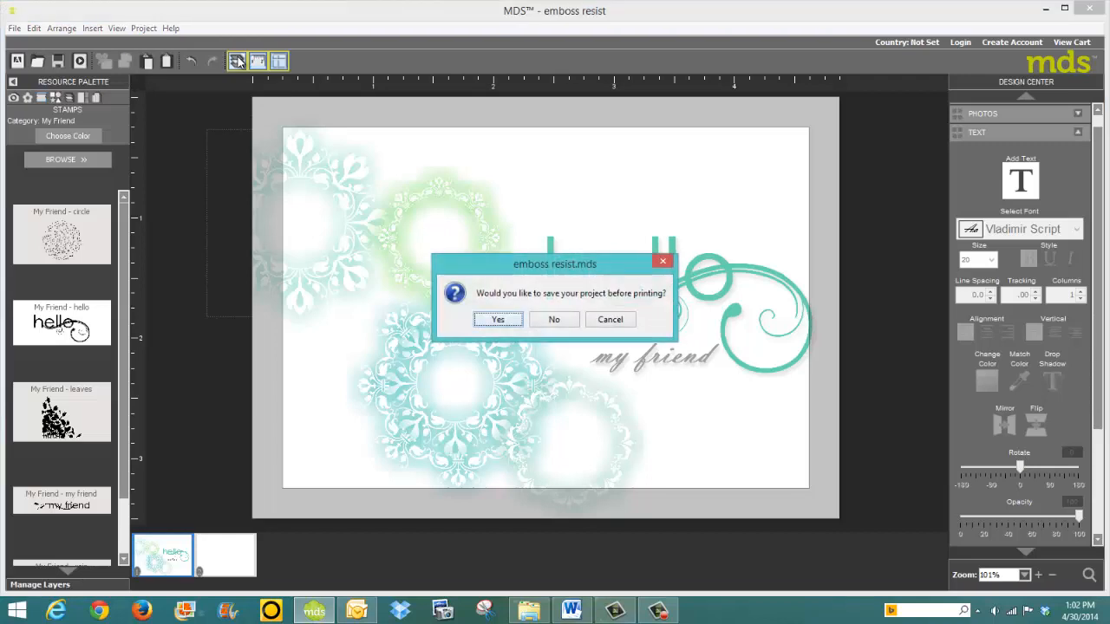
click(513, 323)
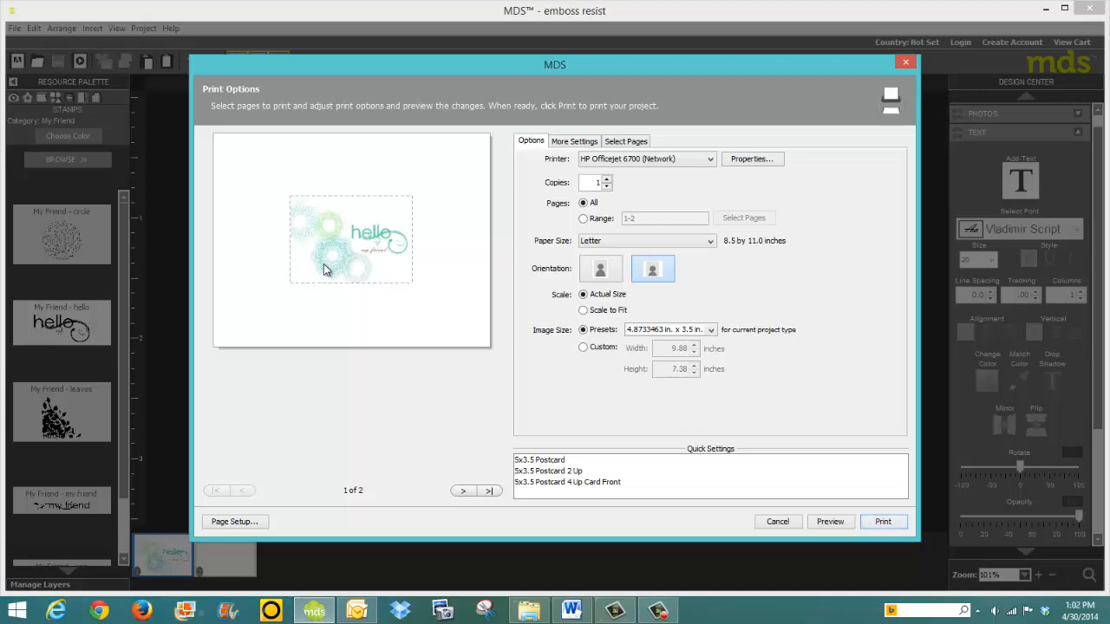
click(560, 483)
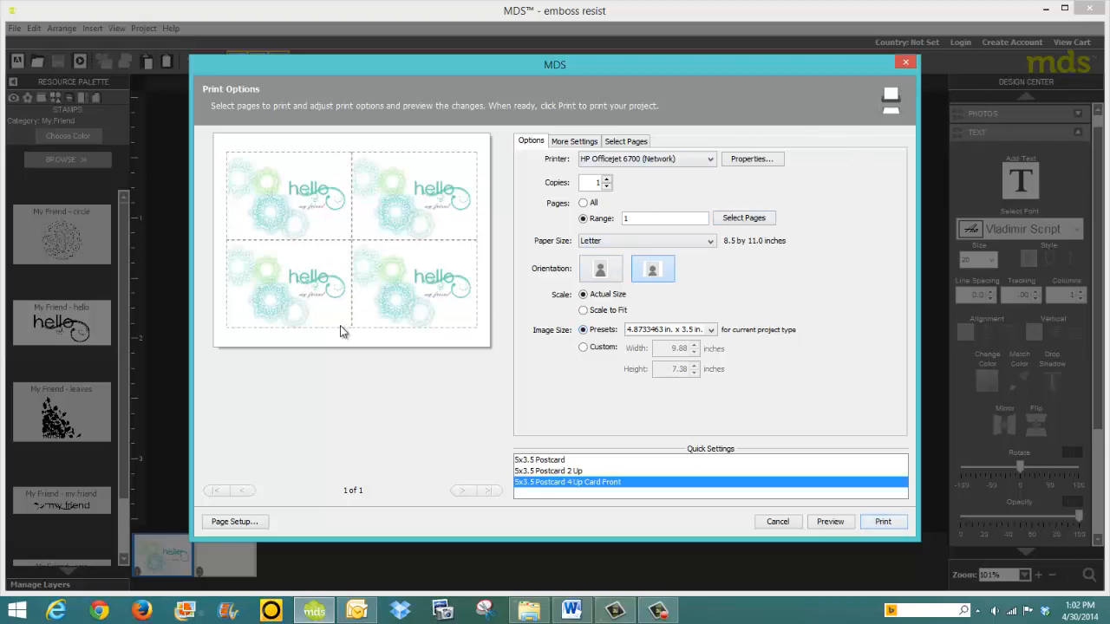
click(905, 63)
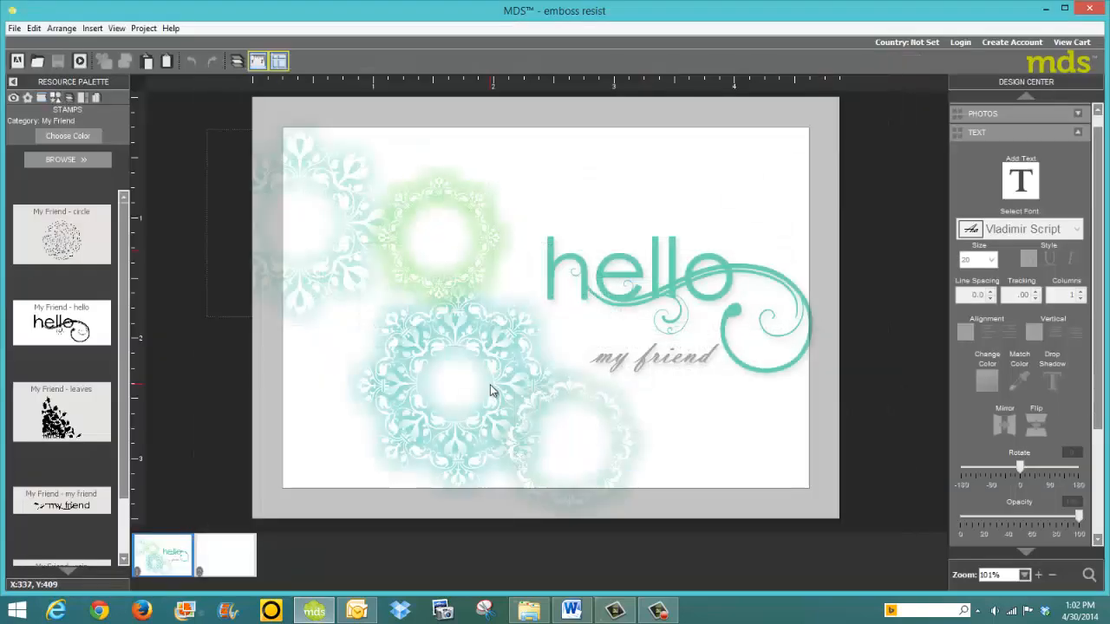